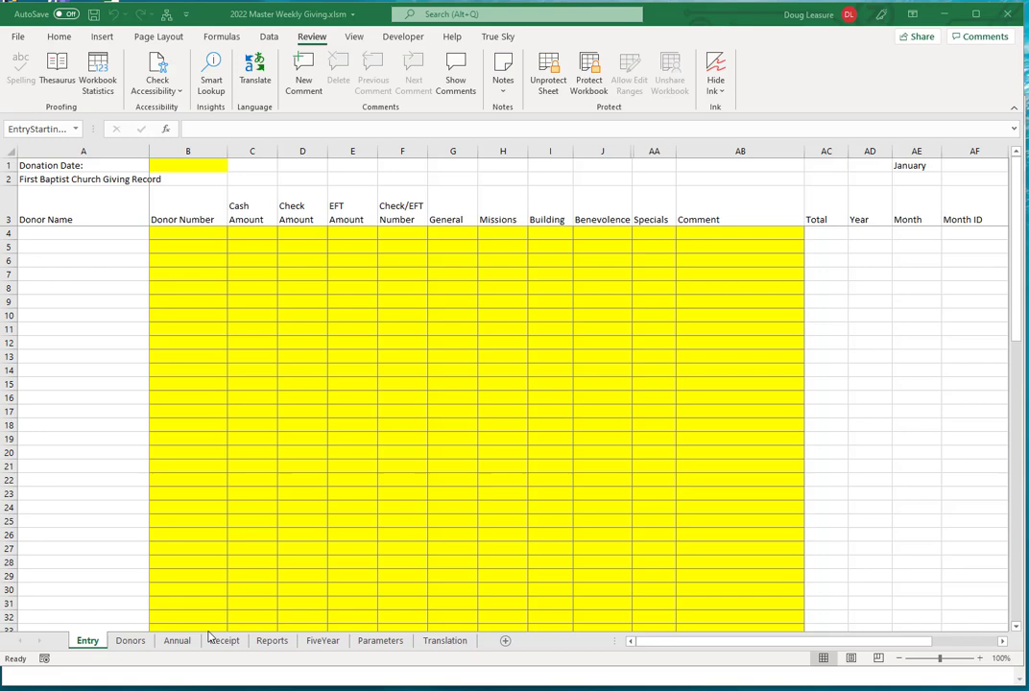
Step: Review the Parameters sheet, then show the Donors sheet listing six donors' numbers and names
click(381, 641)
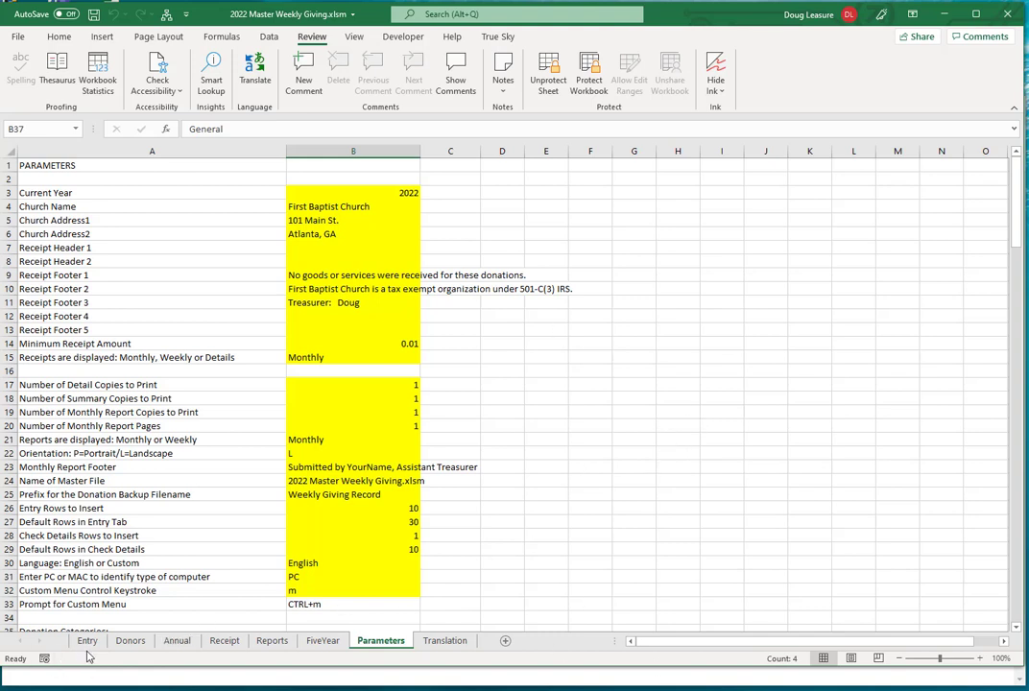
click(130, 640)
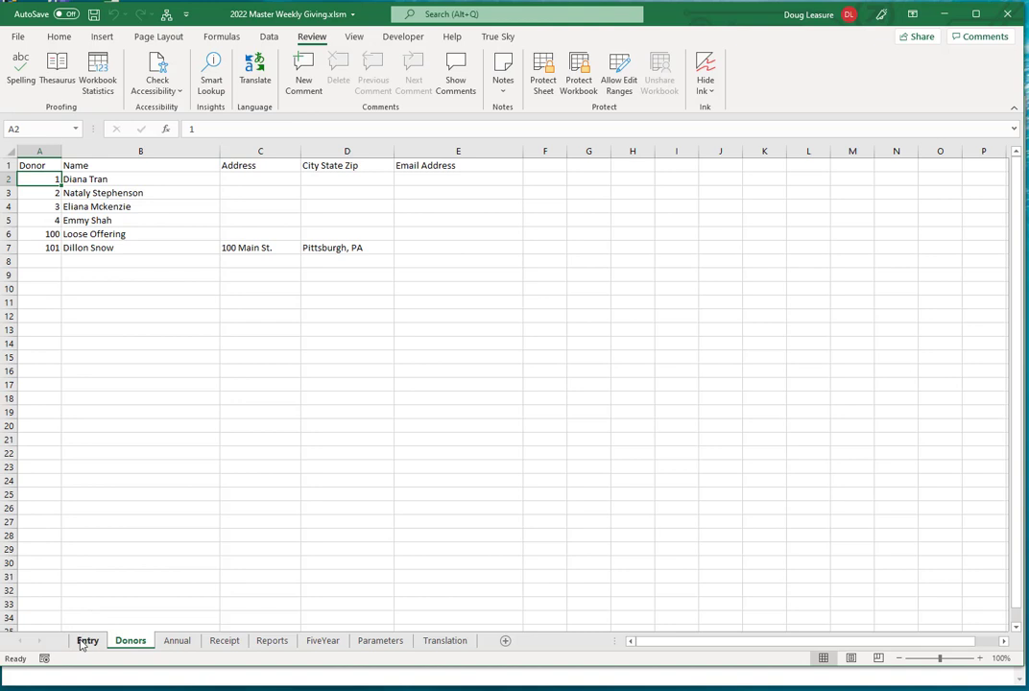
Step: On the Entry sheet, set the donation date in B1 to 2/4/22
click(85, 641)
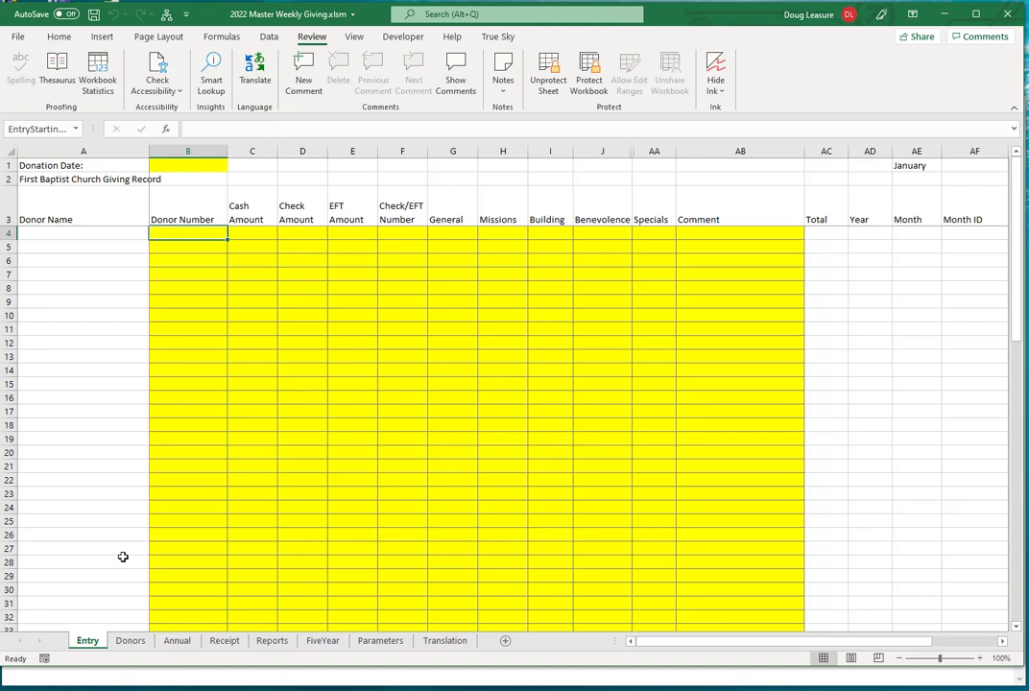
click(197, 167)
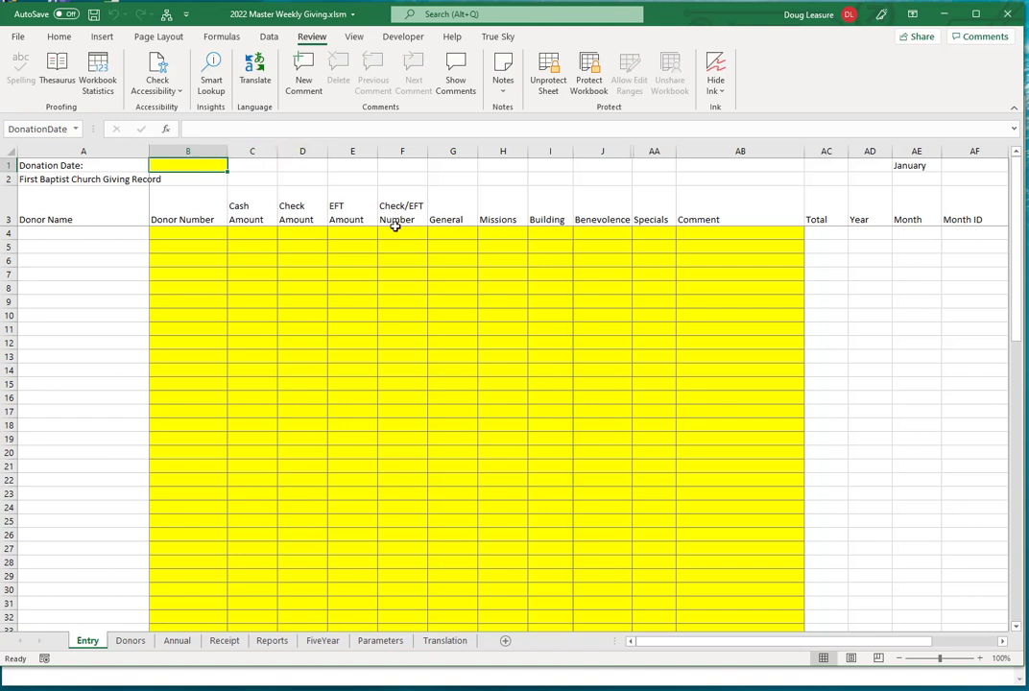
text(2)
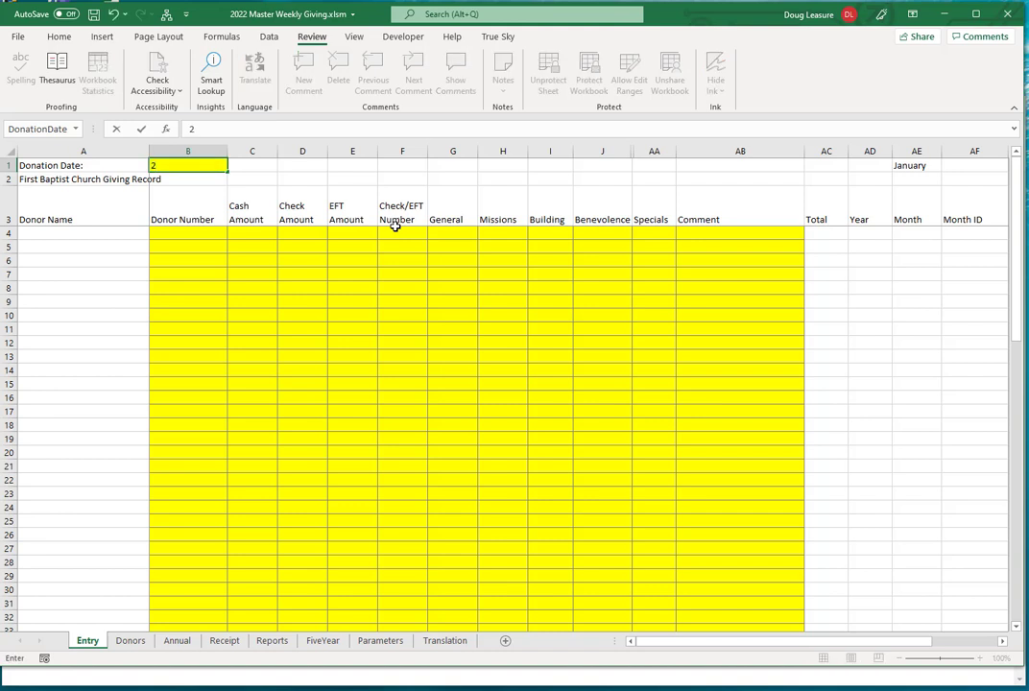
text(/4/)
text(22)
click(187, 233)
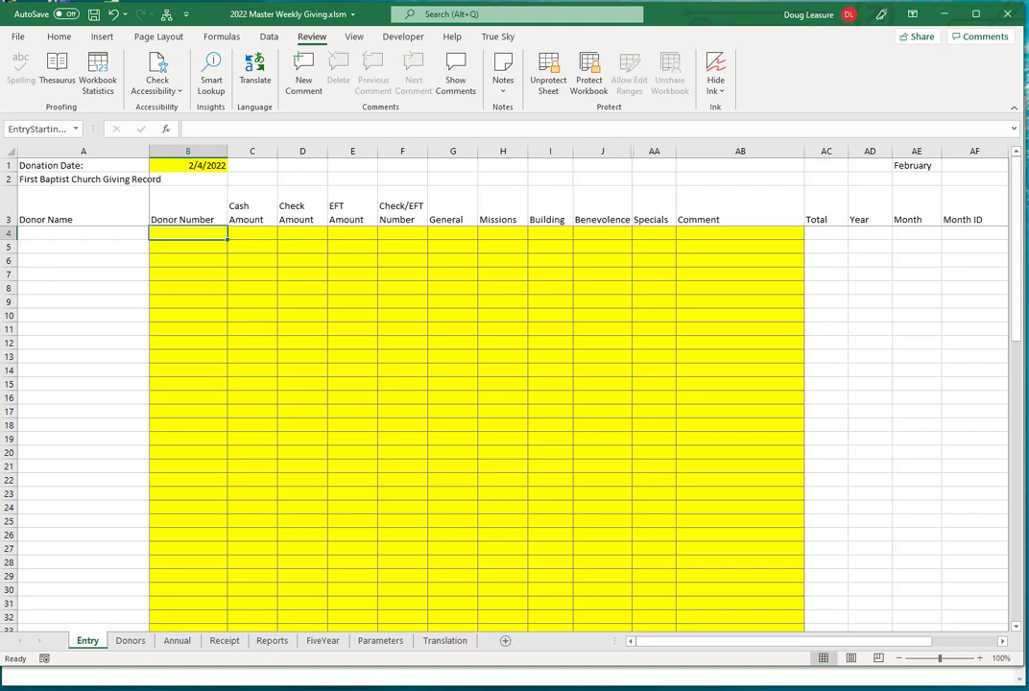
Step: Enter donor 2 in row 4: 10.00 cash, split 5.00 General and 5.00 Missions
click(185, 231)
text(2)
key(Tab)
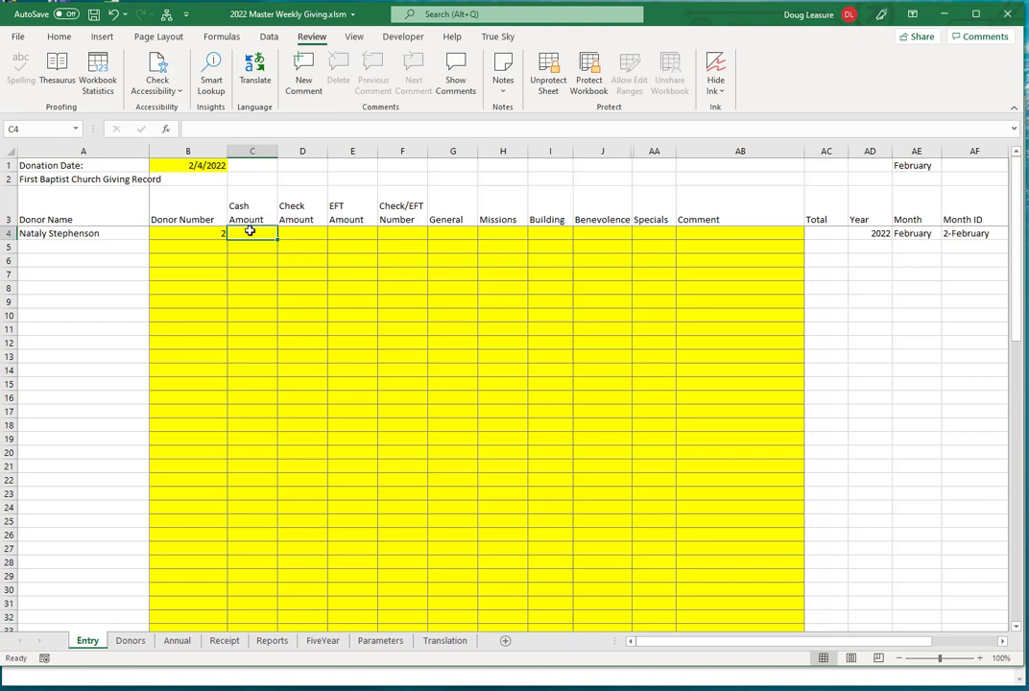
text(10)
key(Tab)
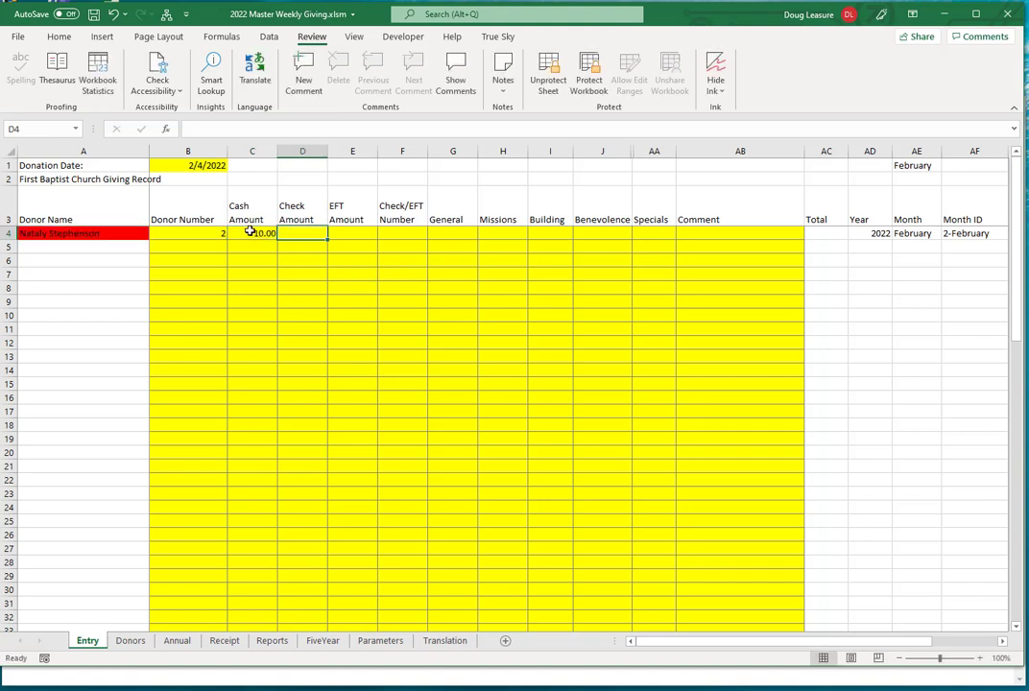
key(Tab)
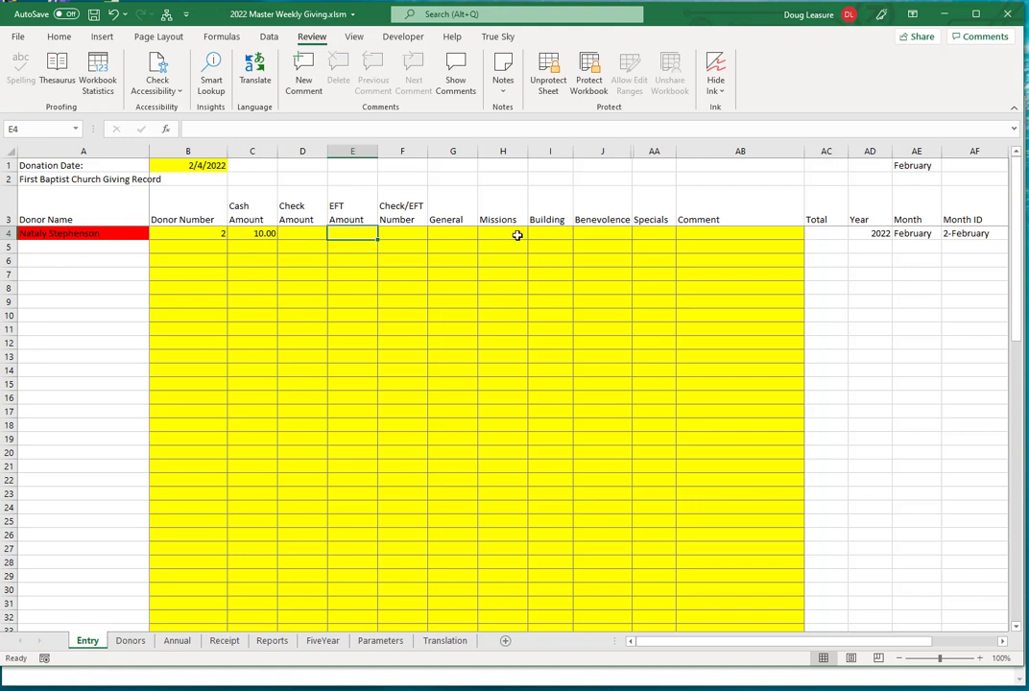
key(Tab)
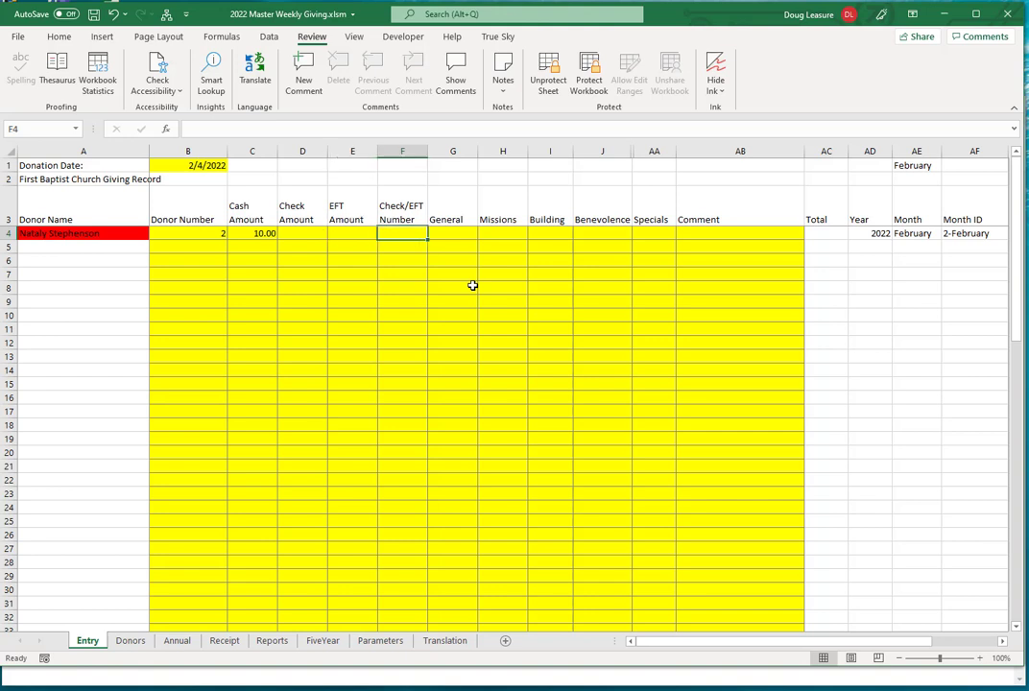
key(Tab)
text(5)
key(Tab)
text(5)
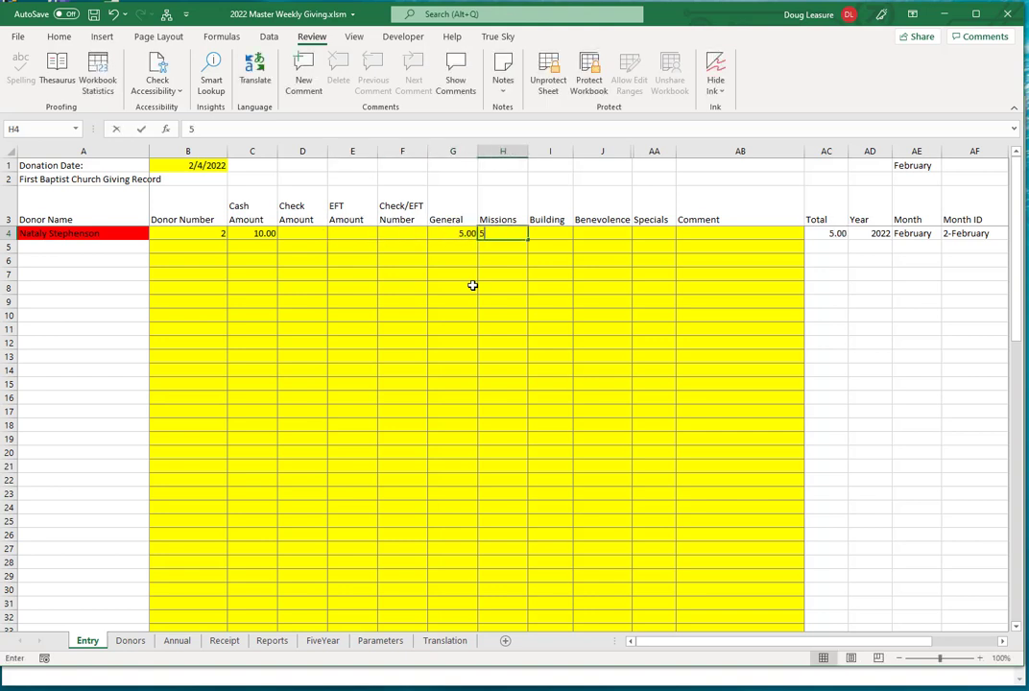
key(Tab)
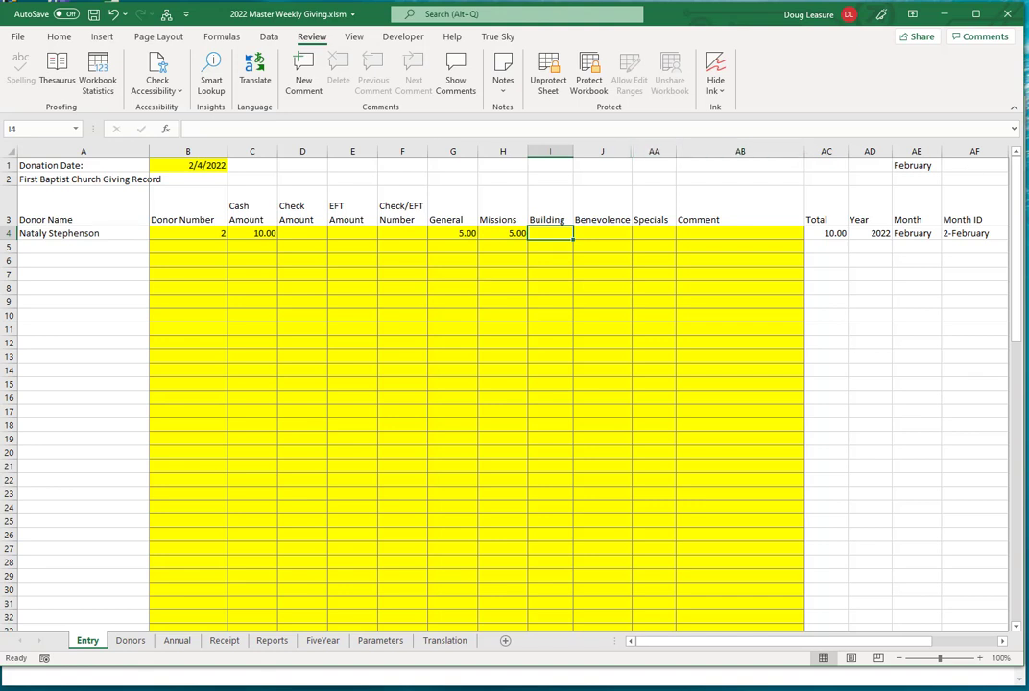
Step: Enter donor 3 in row 5 with a 100.00 check, number 1055
click(190, 247)
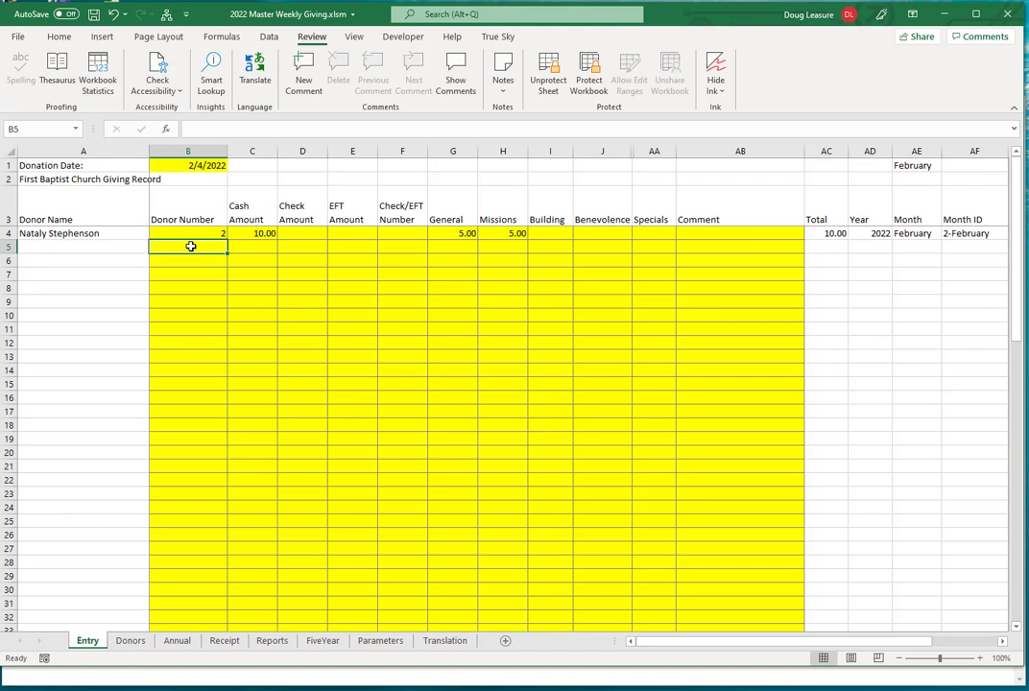
text(3)
key(Tab)
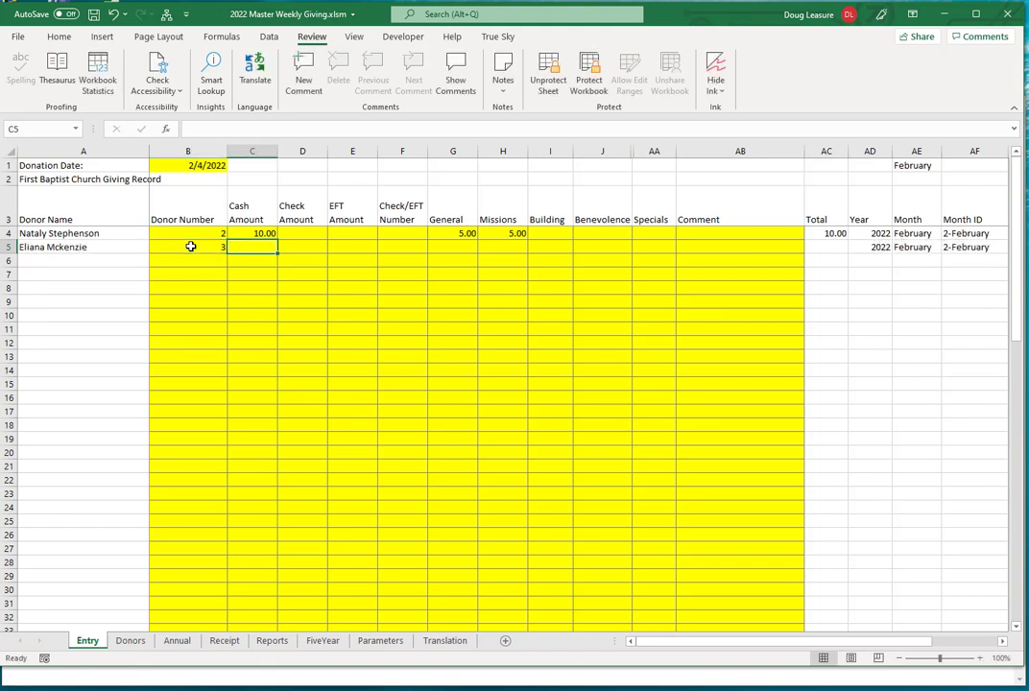
click(48, 252)
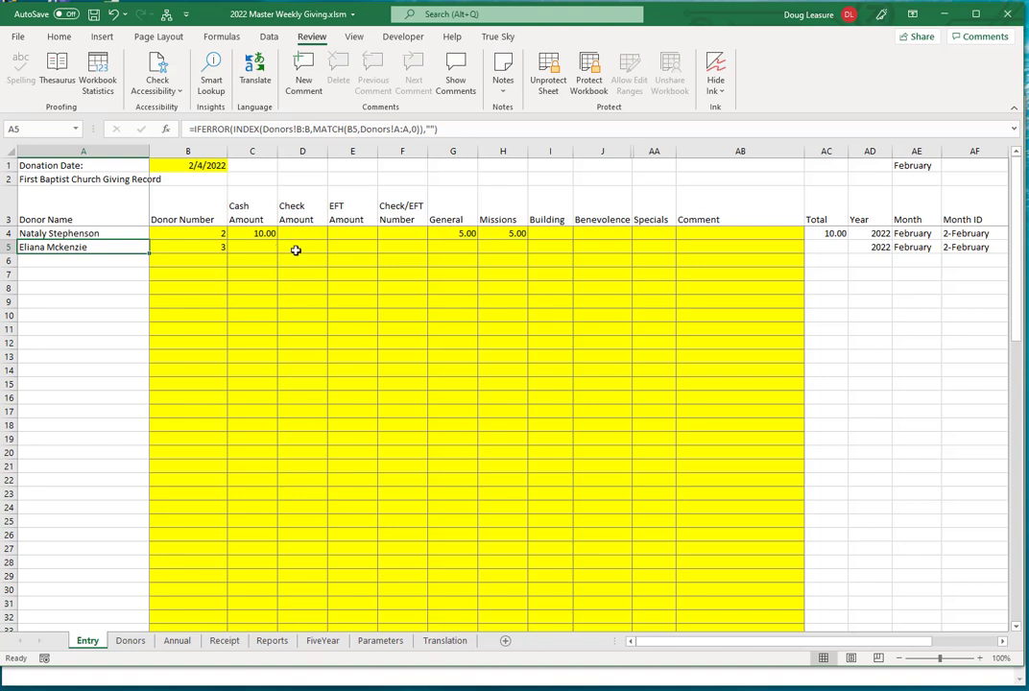
click(300, 246)
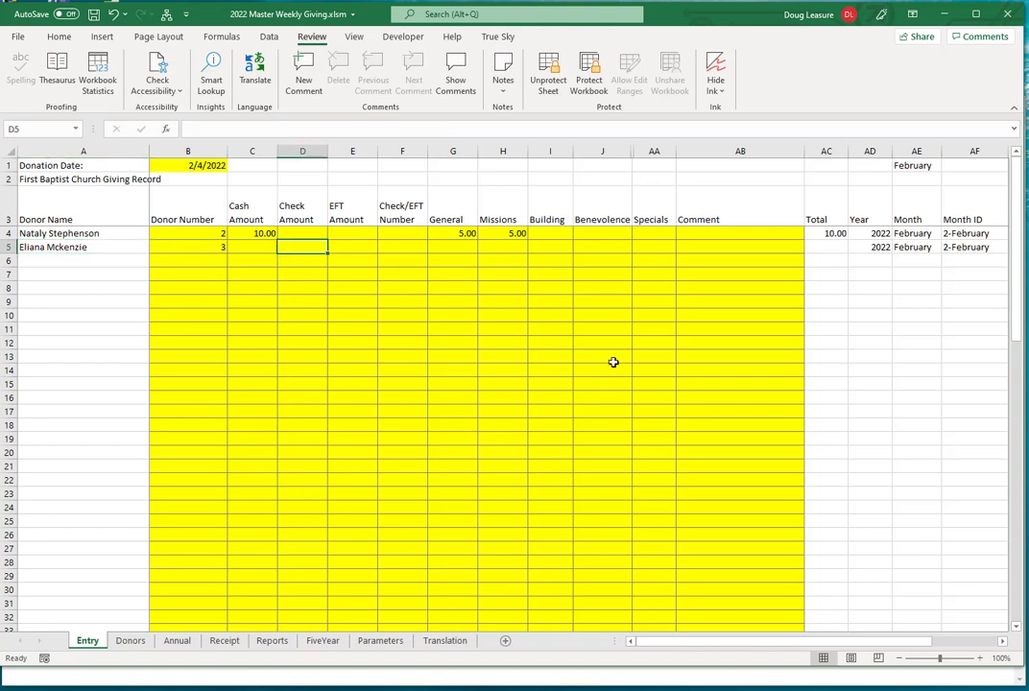
text(100)
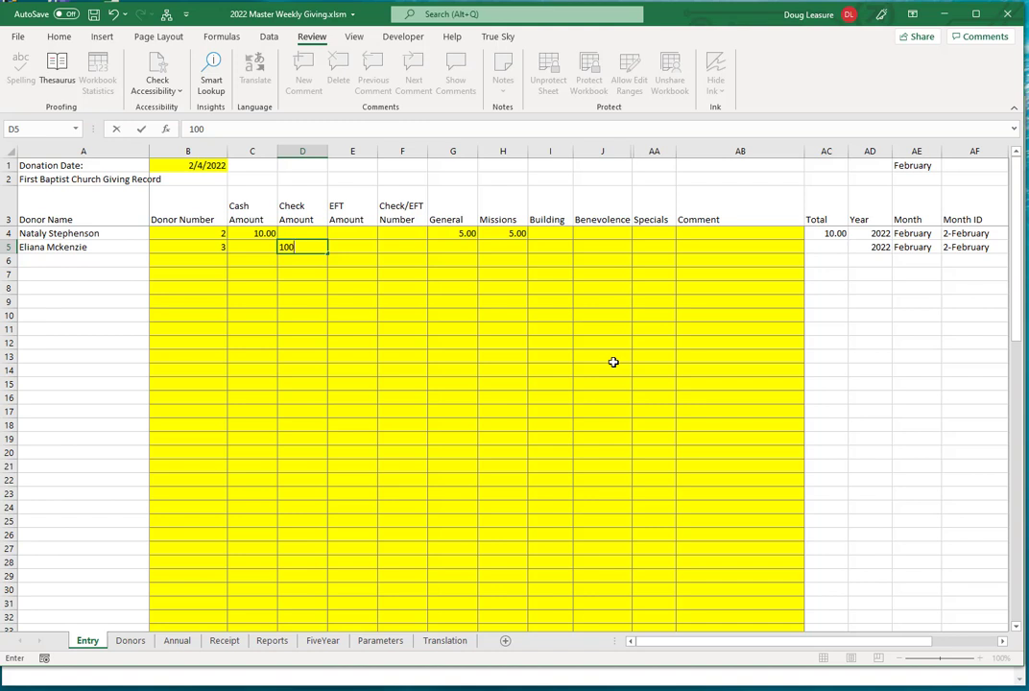
key(Tab)
key(Tab)
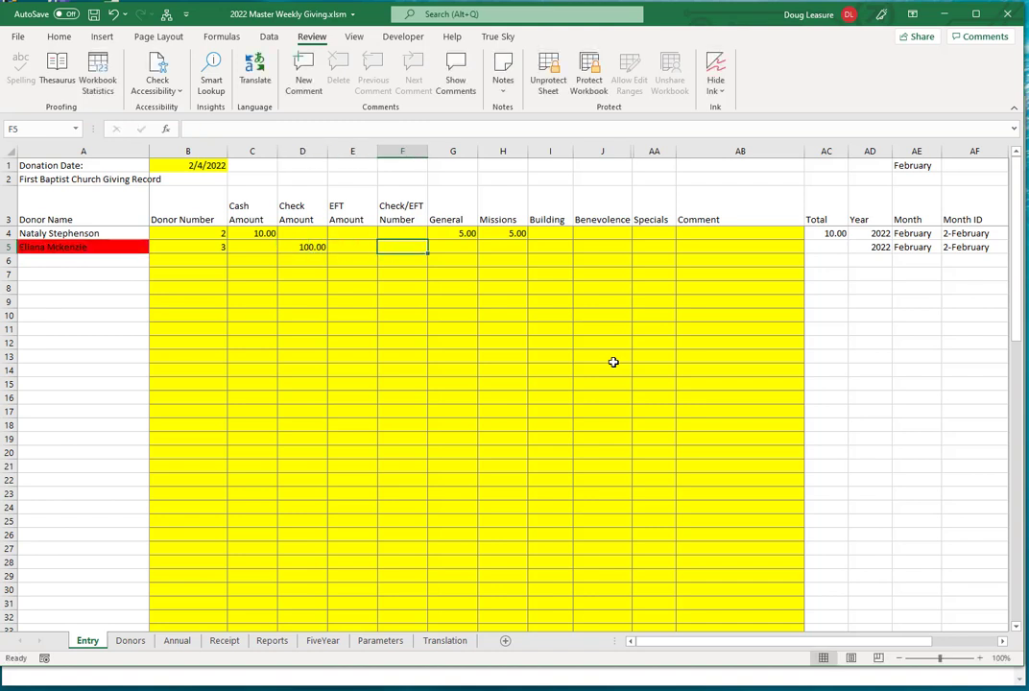
text(1)
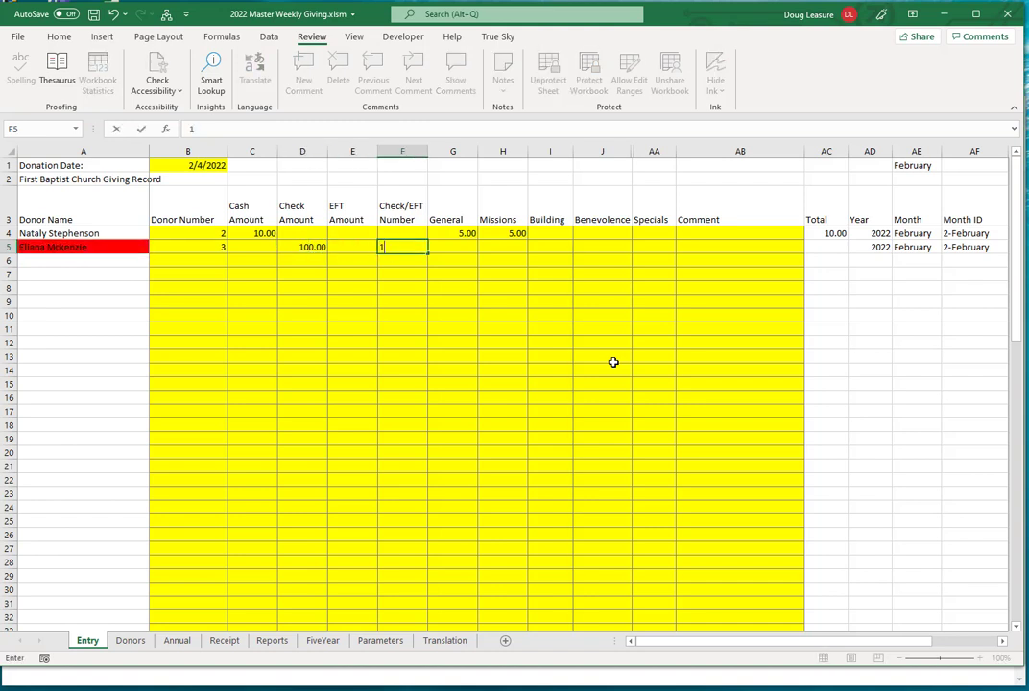
text(055)
key(Tab)
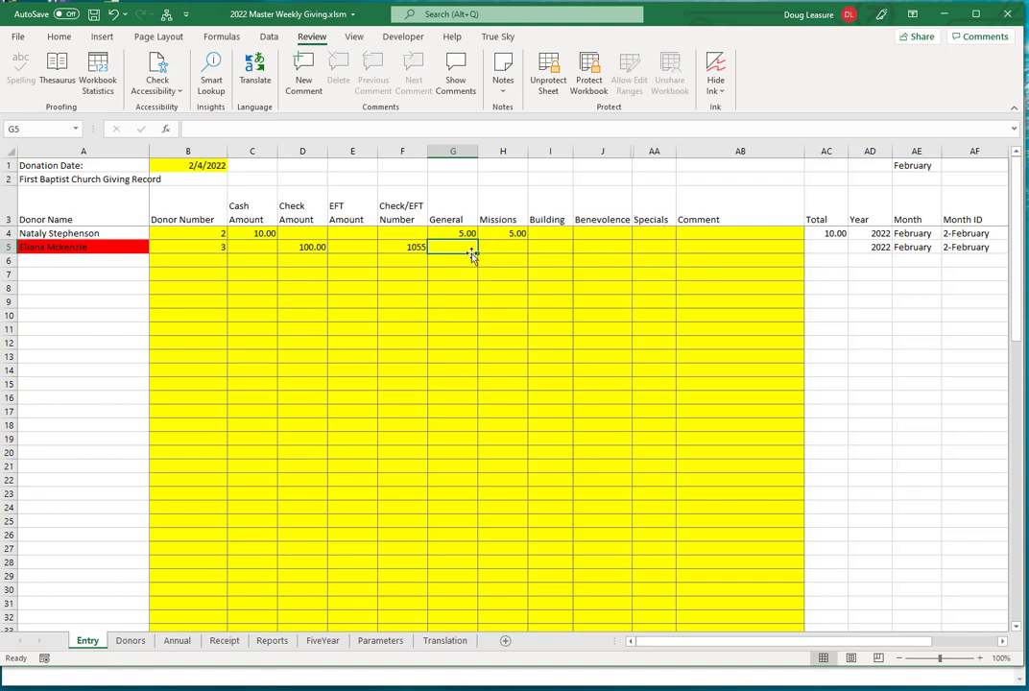
Step: Split donor 3's check: 50.00 General, 25.00 Missions, 25.00 Building
text(50)
key(Tab)
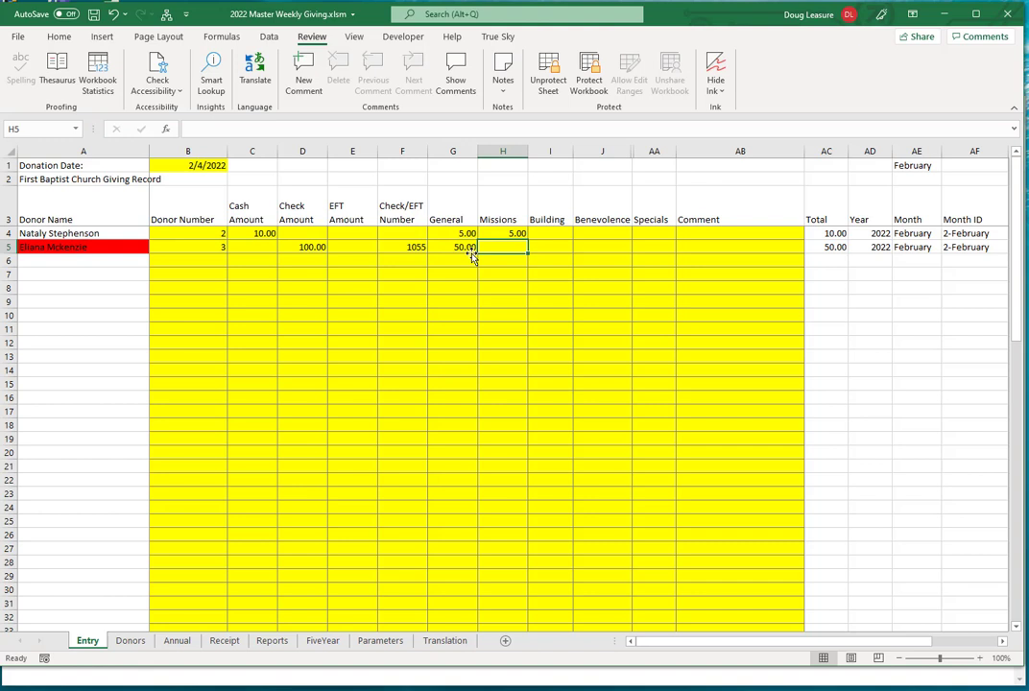
text(25)
key(Tab)
text(25)
key(Tab)
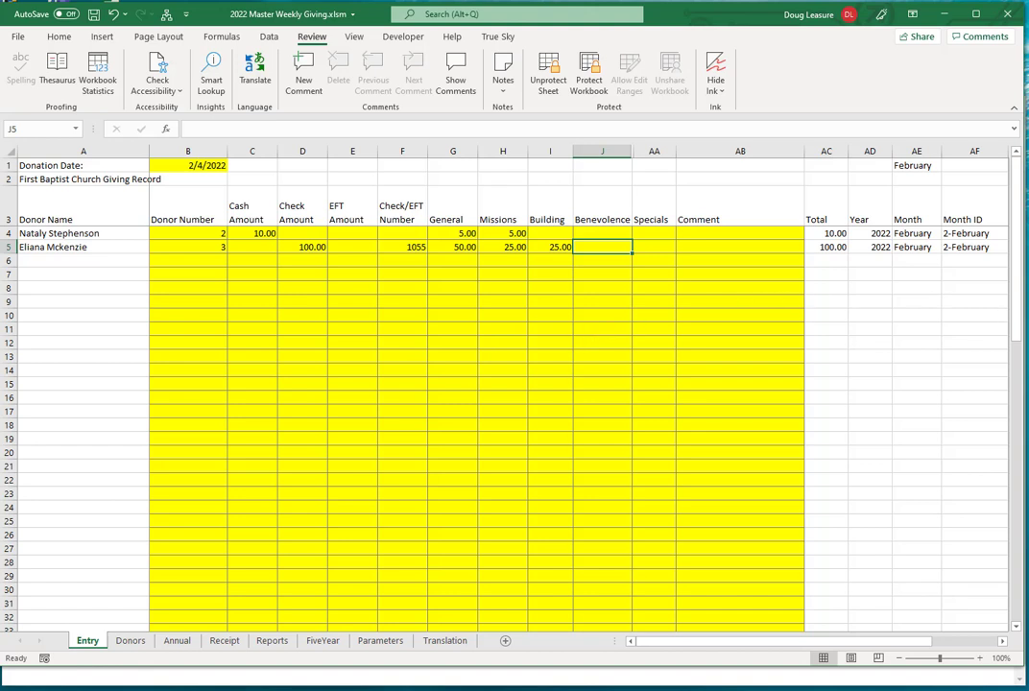
Step: Enter donor 4 in row 6 with 10.00 cash
click(192, 259)
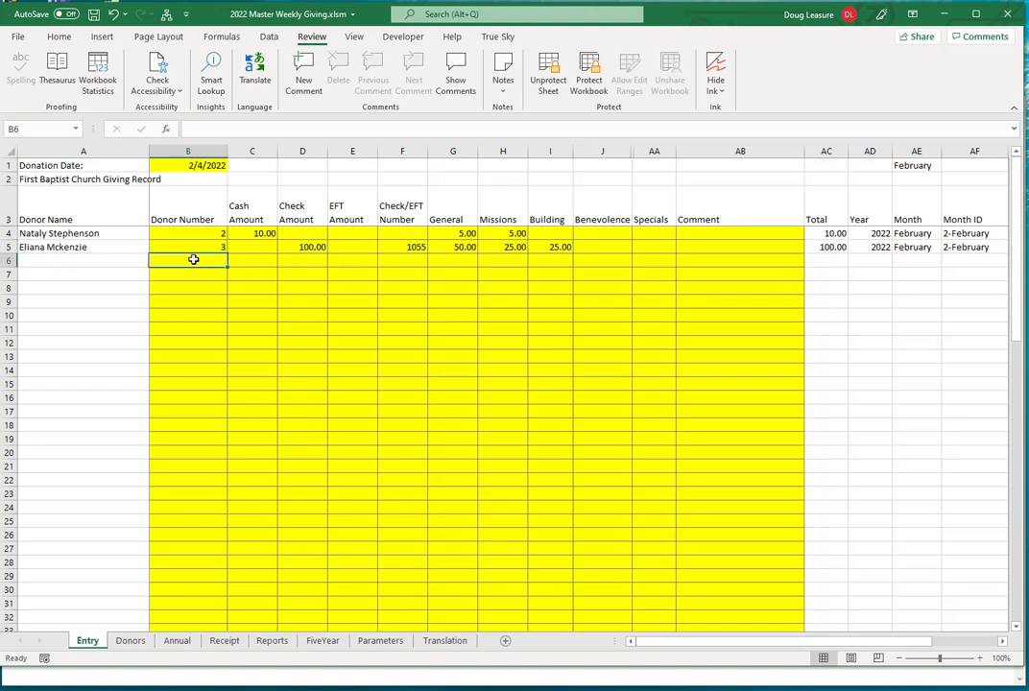
text(4)
key(Tab)
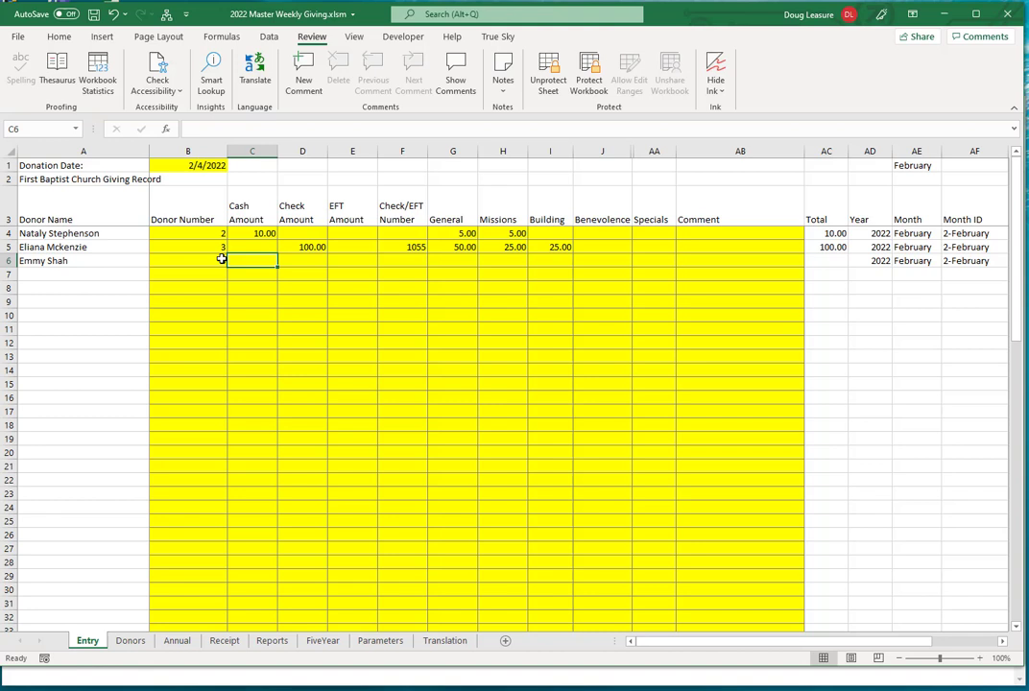
text(10)
key(Tab)
Step: Record donor 4's 50.00 check number 651, clearing the mistaken EFT entry
key(Tab)
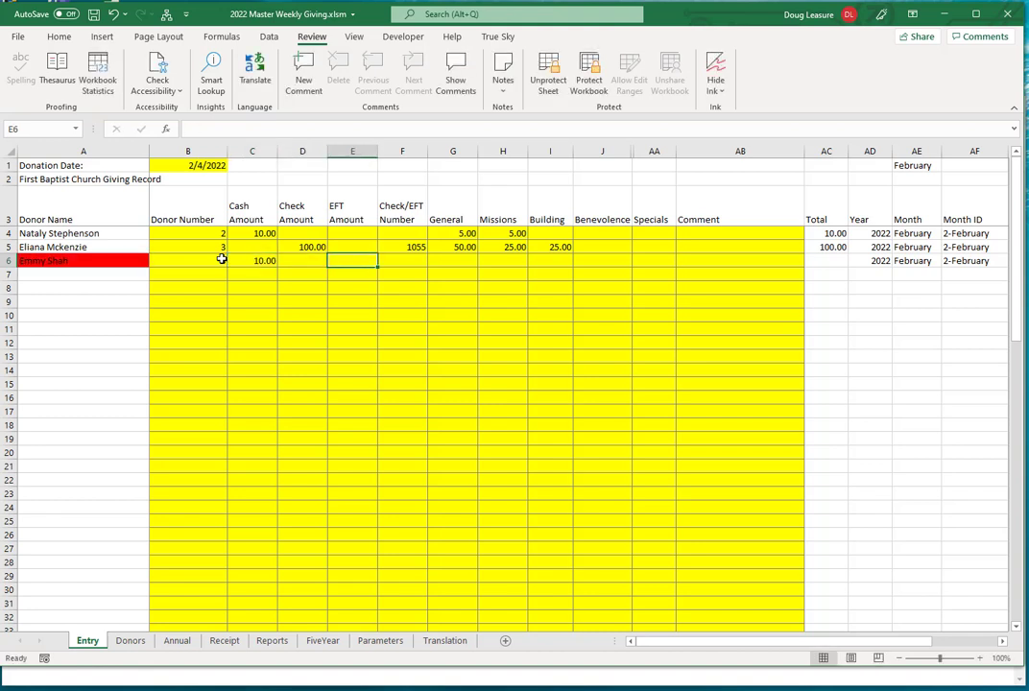
text(50)
key(Tab)
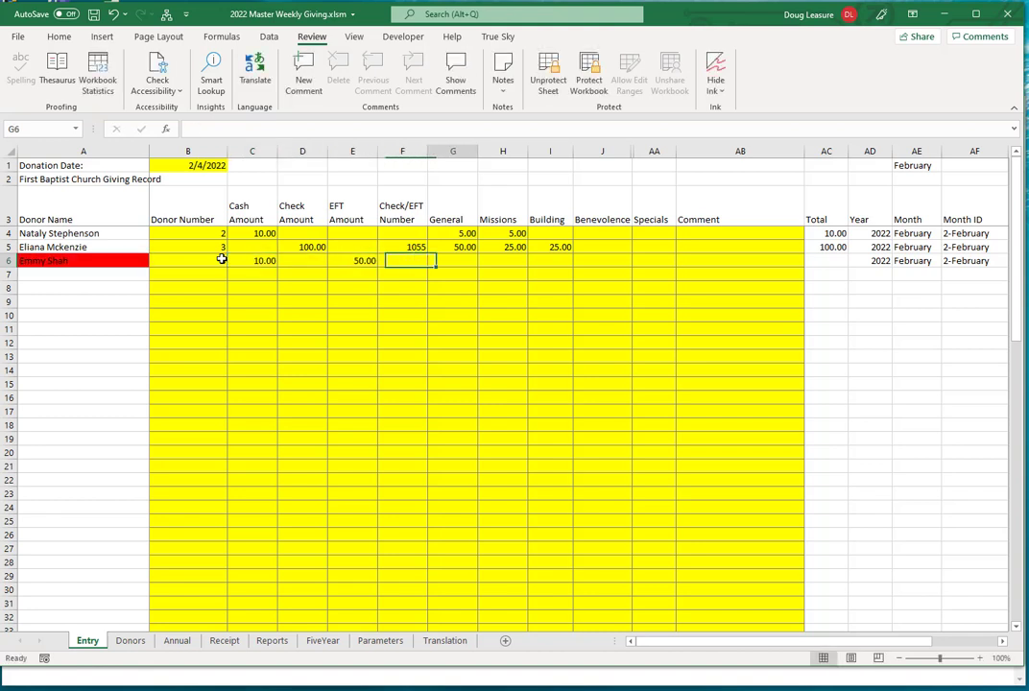
key(Tab)
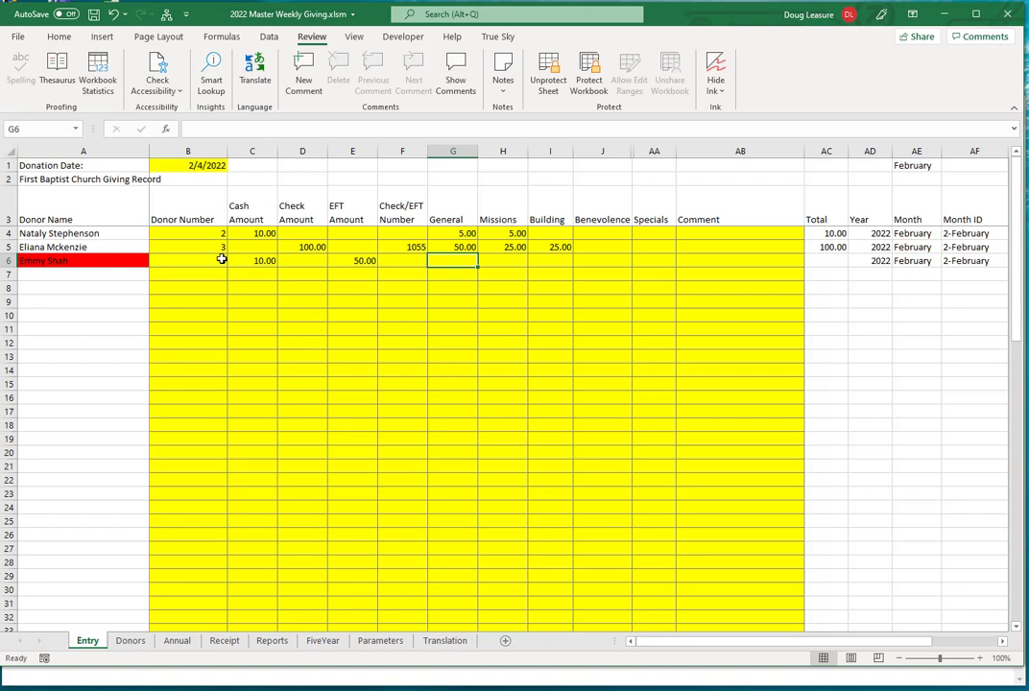
key(Left)
key(Left)
key(Delete)
key(Left)
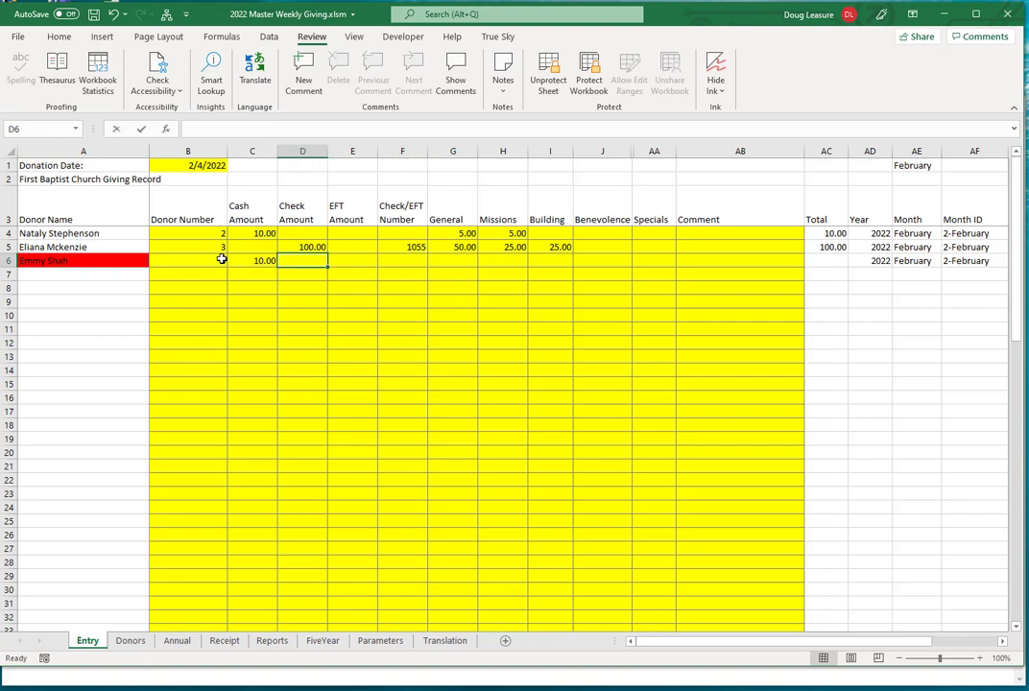
text(50)
key(Tab)
key(Tab)
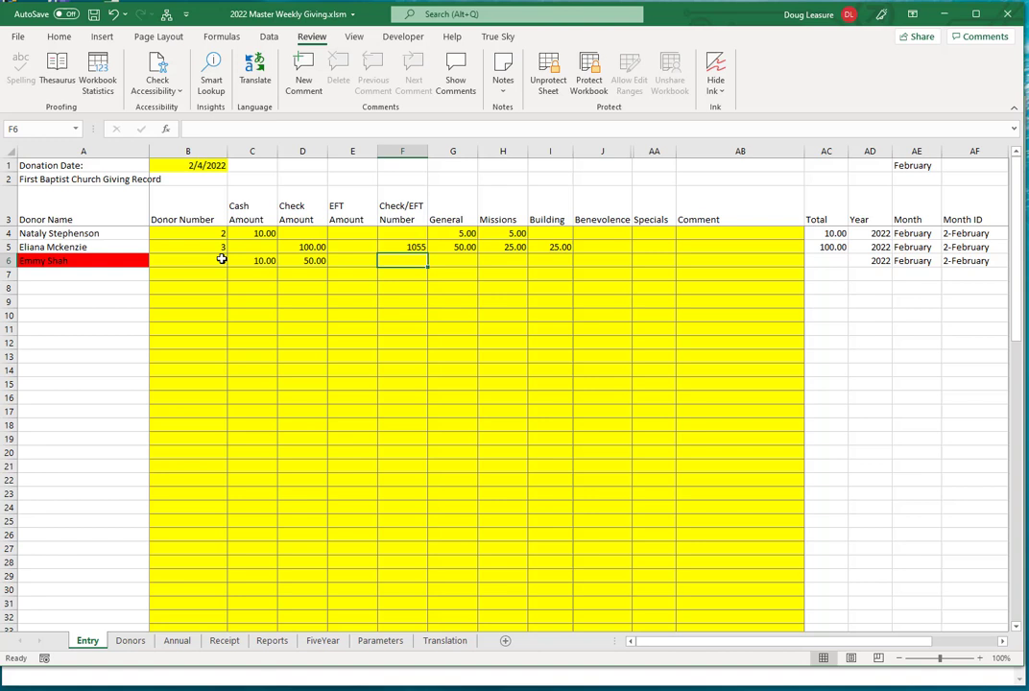
text(65)
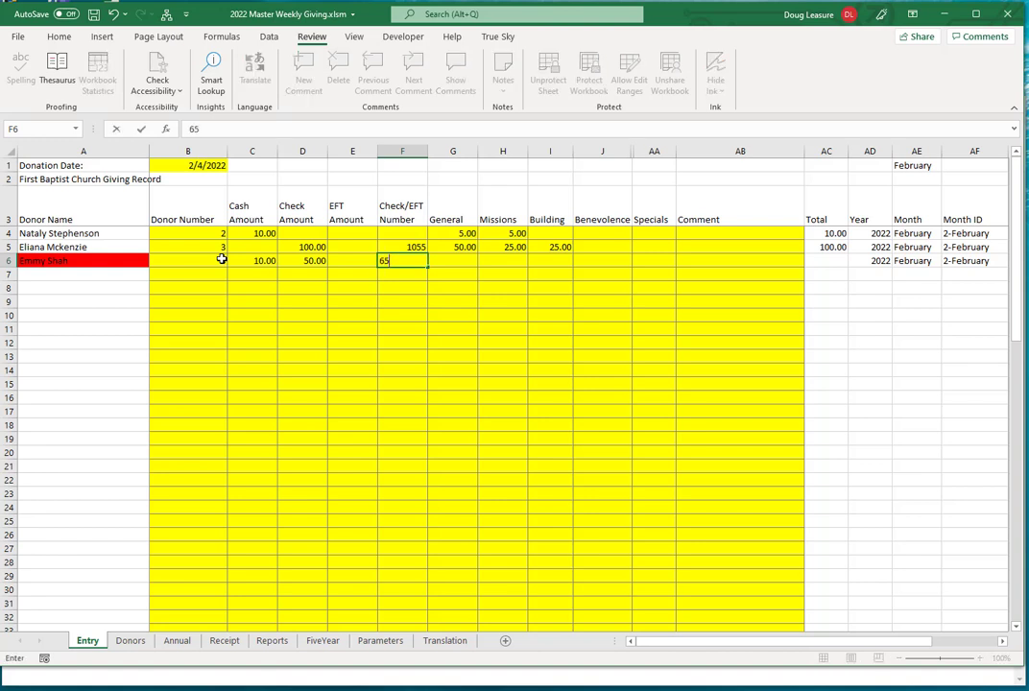
text(1)
key(Tab)
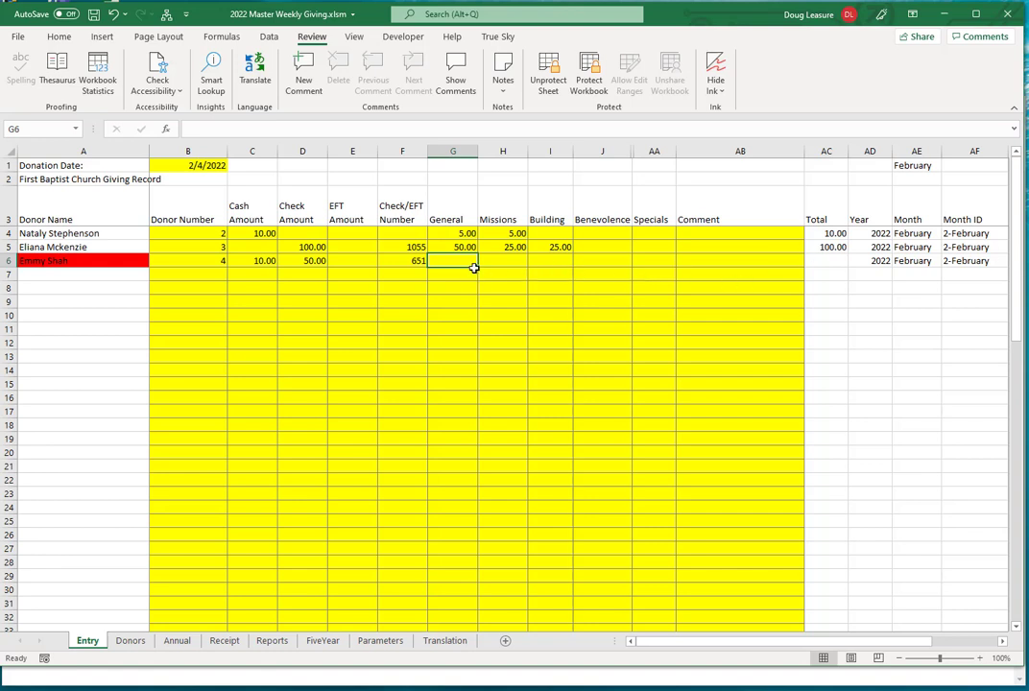
Step: Allocate 50.00 to General and 10.00 to Specials with the comment VBS
text(50)
key(Tab)
key(Tab)
key(Tab)
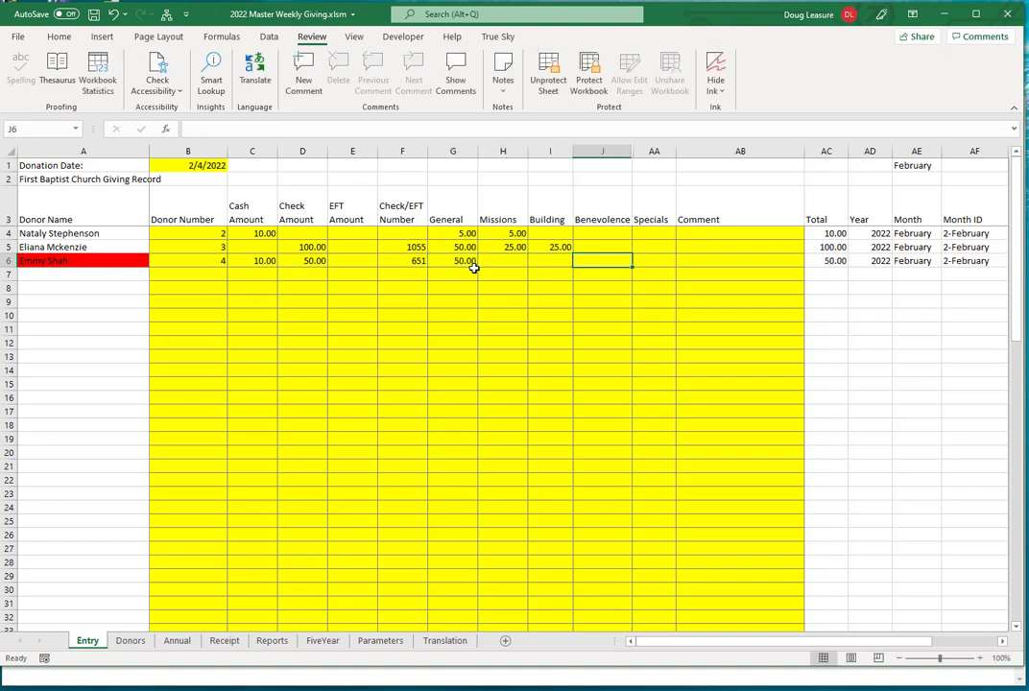
key(Tab)
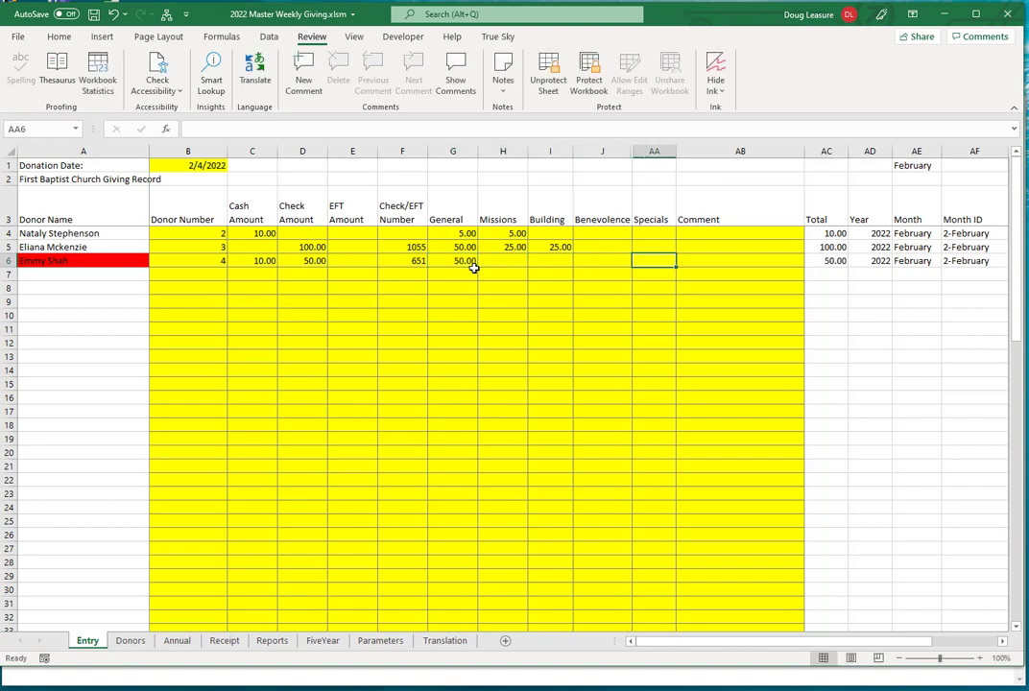
text(10)
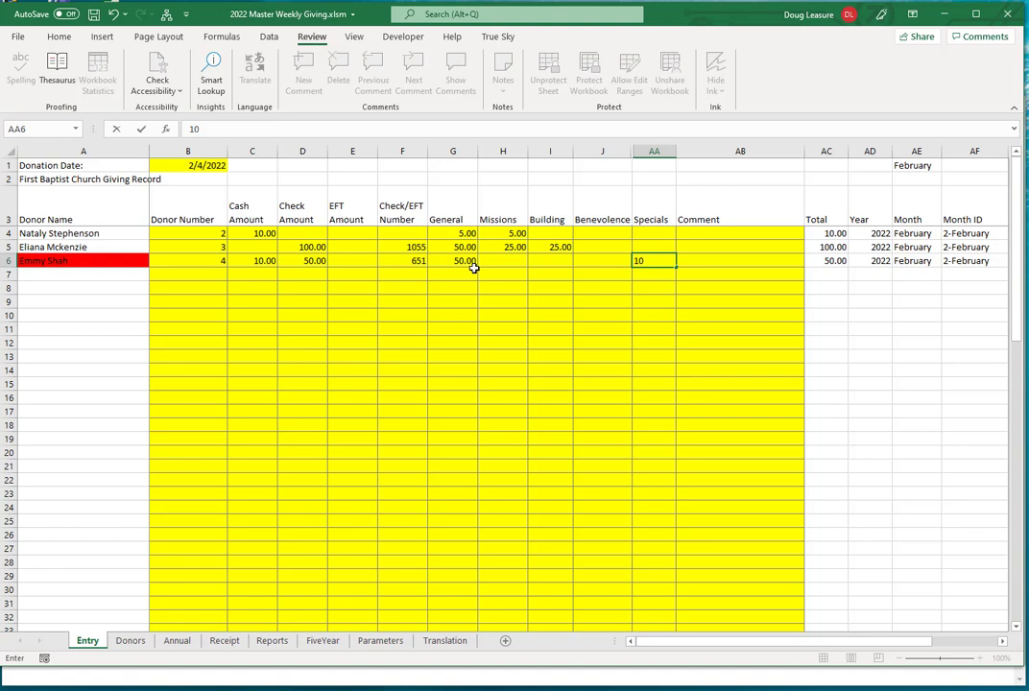
key(Tab)
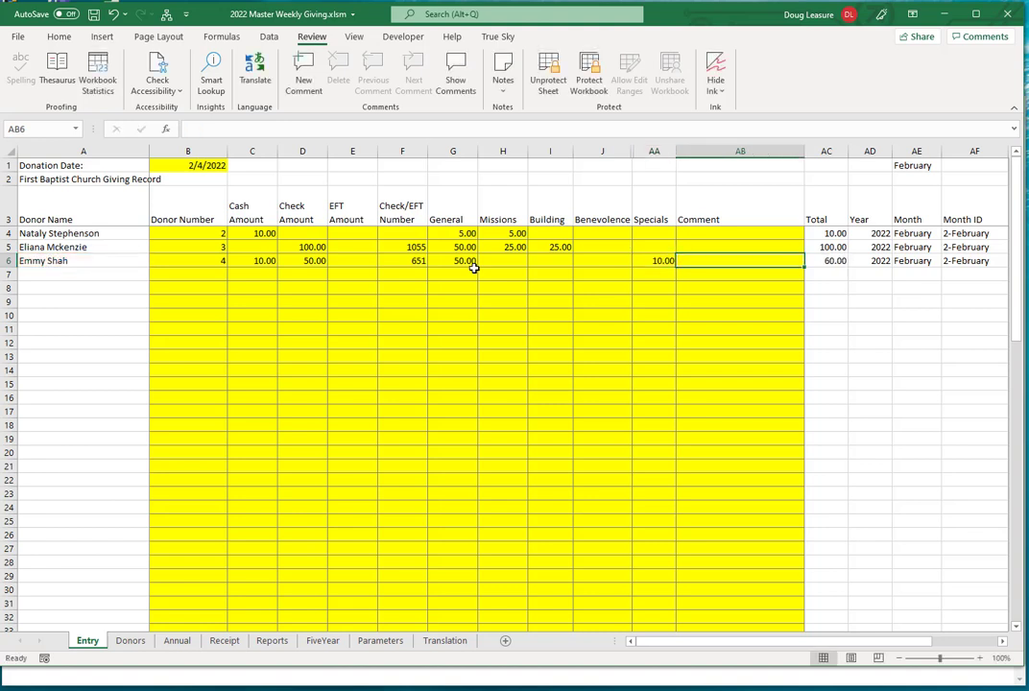
text(VBDS)
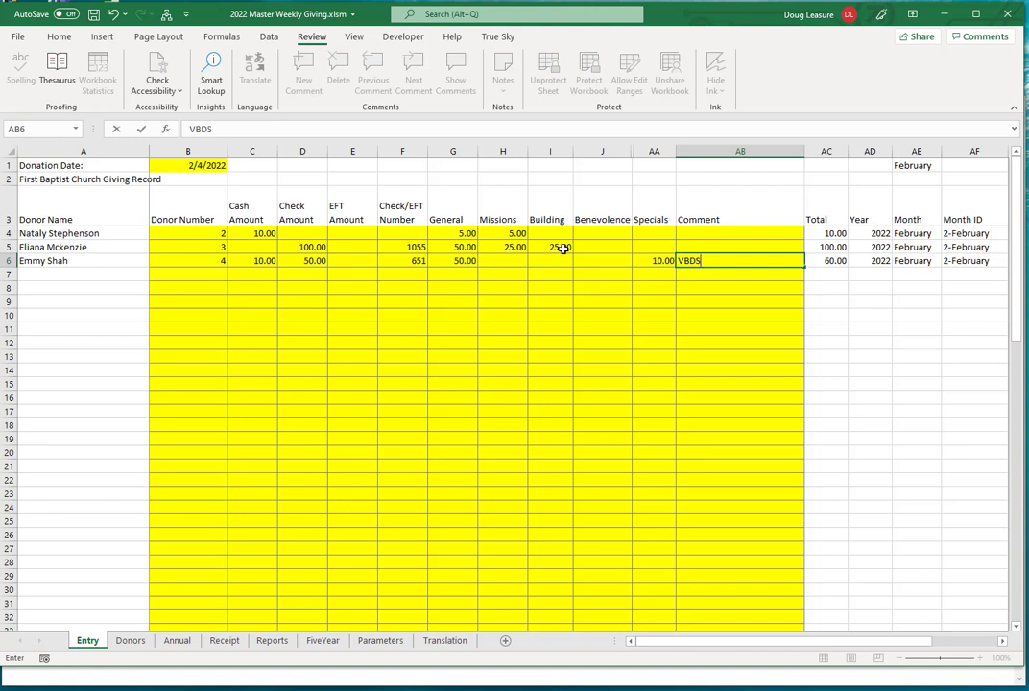
key(BackSpace)
key(BackSpace)
text(S)
key(Return)
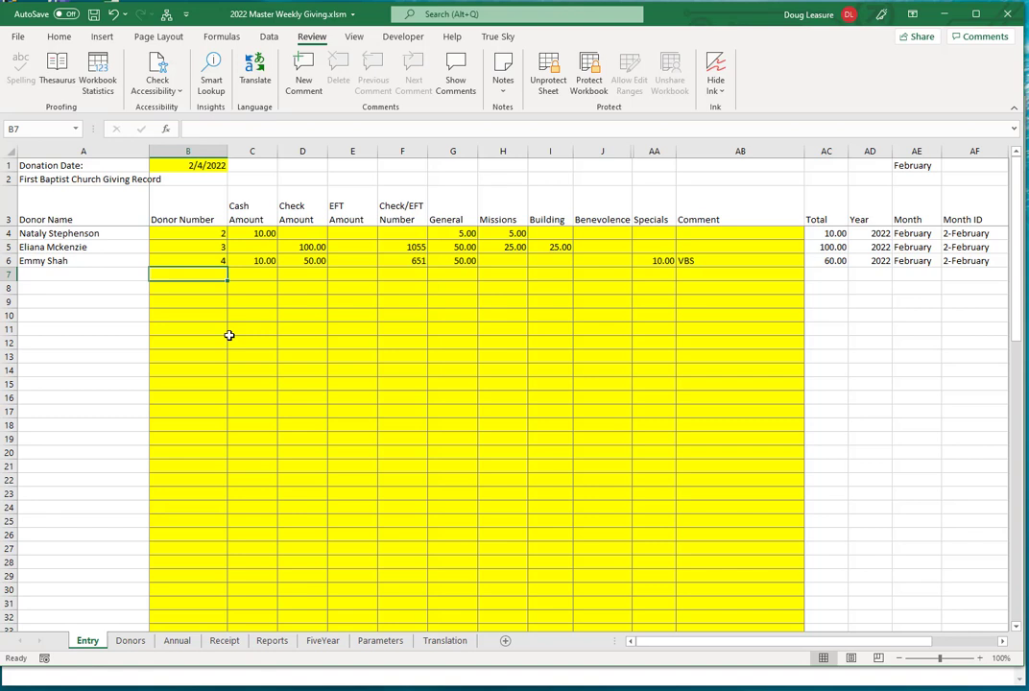
Step: Enter Loose Offering donor 100 in row 7: 33.00 cash, all to General
text(100)
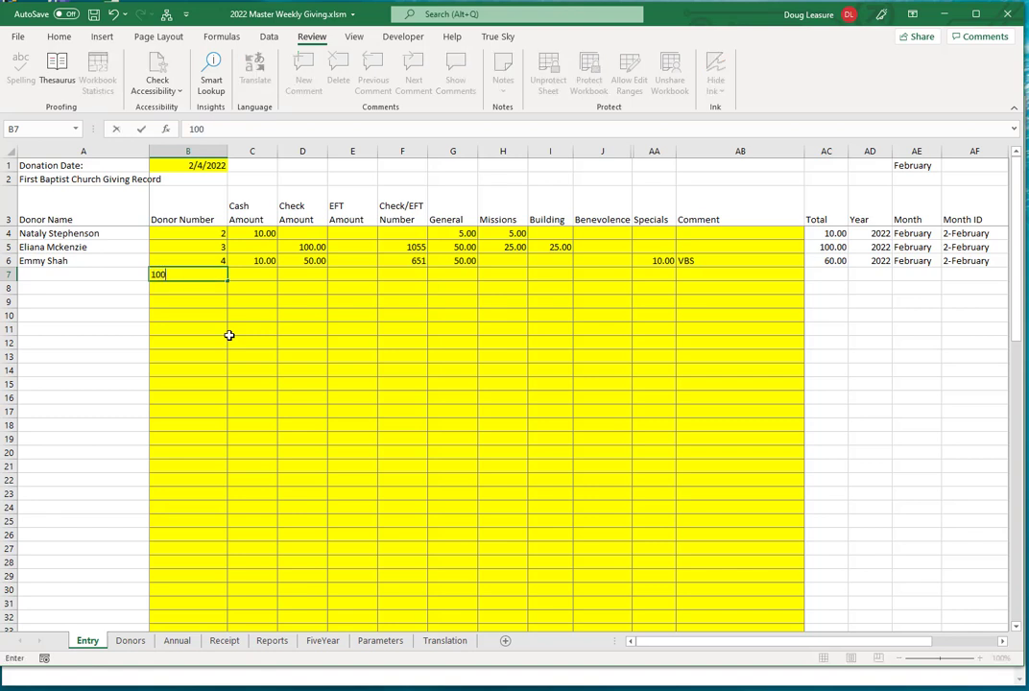
key(Tab)
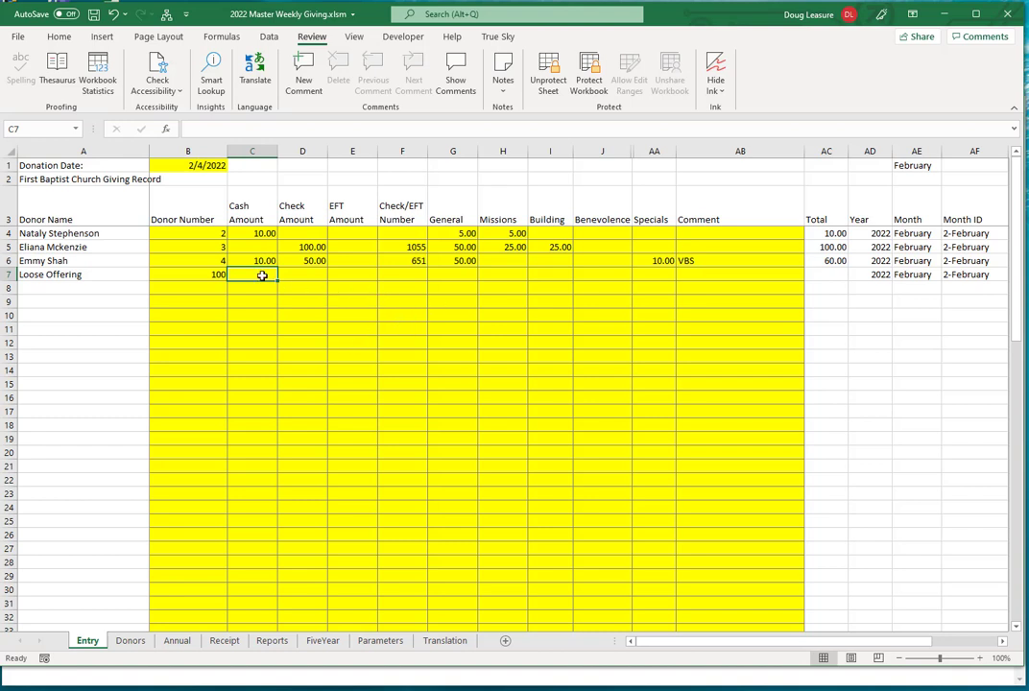
text(35)
key(Tab)
key(Tab)
key(Tab)
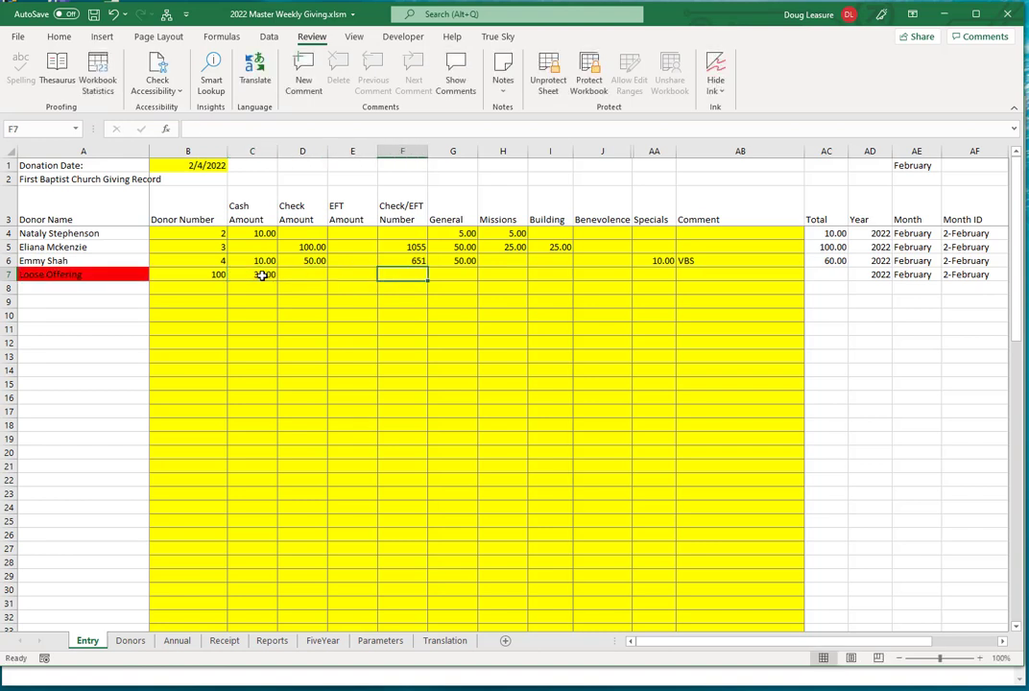
key(Tab)
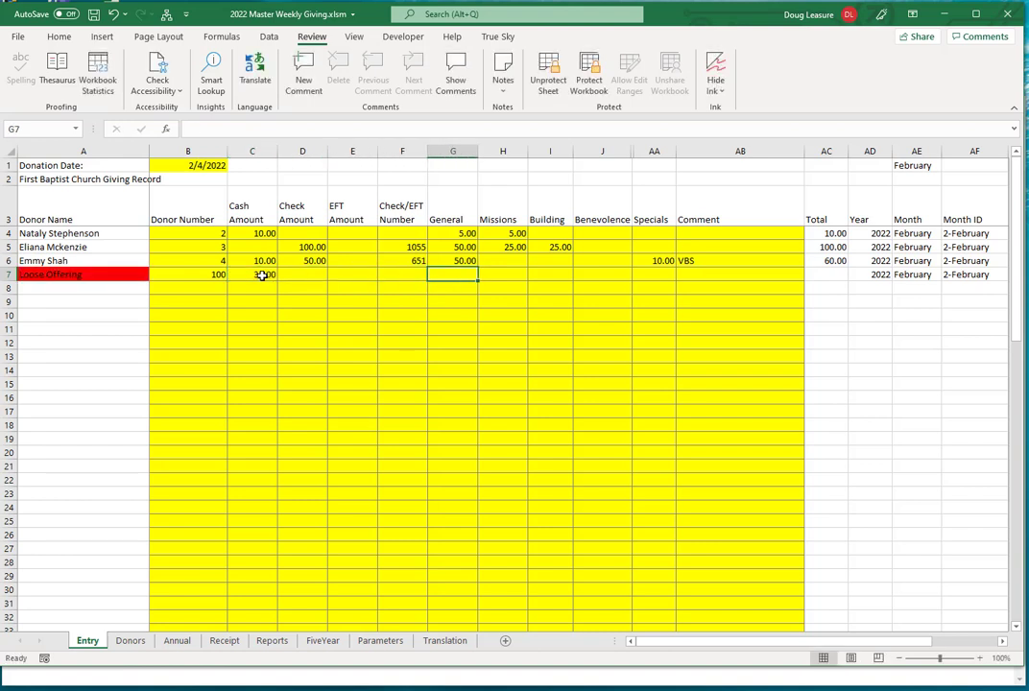
text(33)
key(Tab)
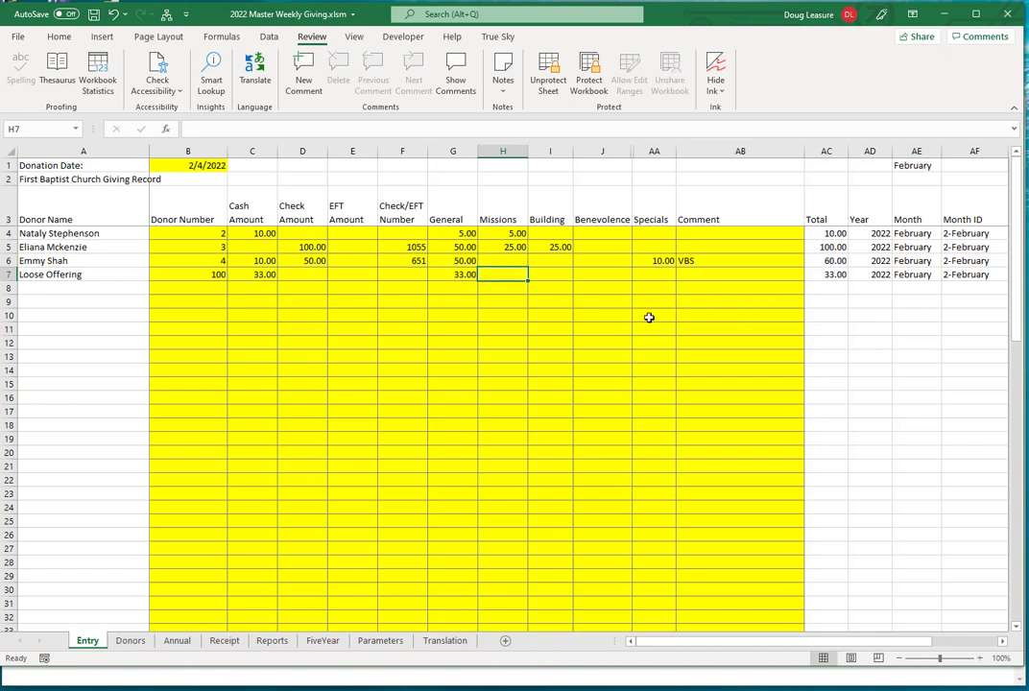
Step: Enter donor 3 in row 8: 25.00 cash to Specials with comment VBS
click(196, 290)
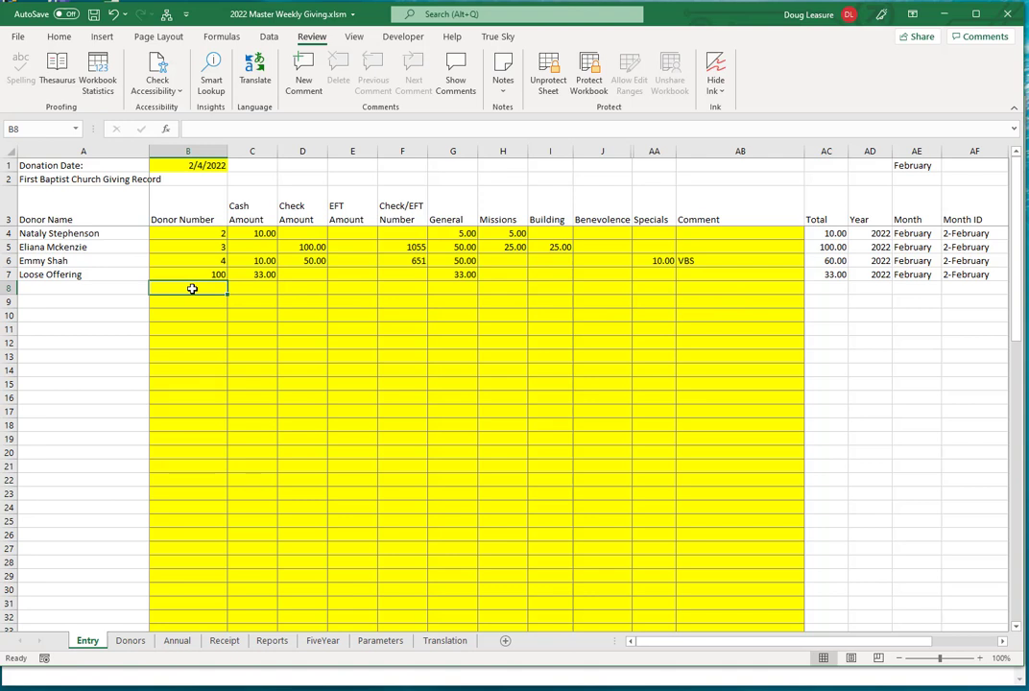
text(3)
key(Tab)
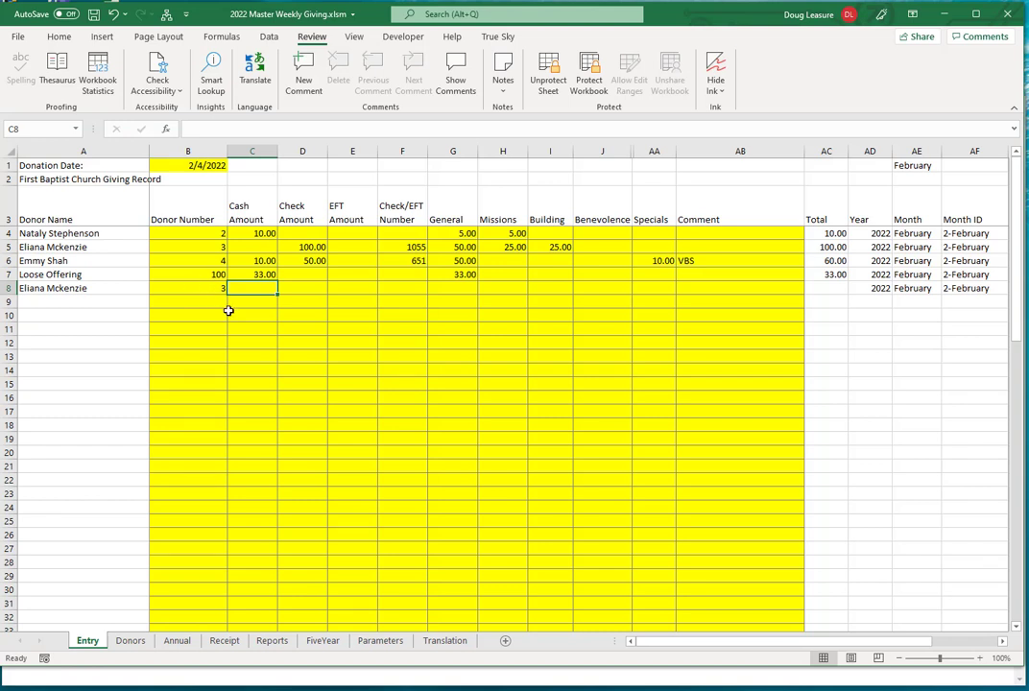
text(25)
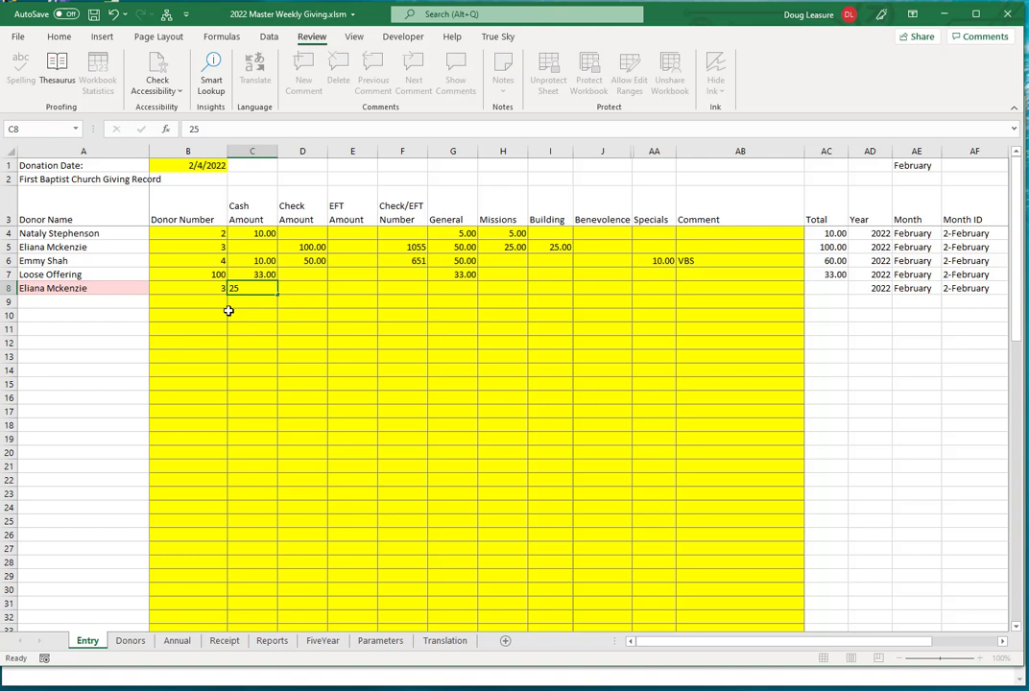
key(Tab)
key(Tab)
key(Tab)
key(Tab)
key(Tab)
key(Tab)
key(Tab)
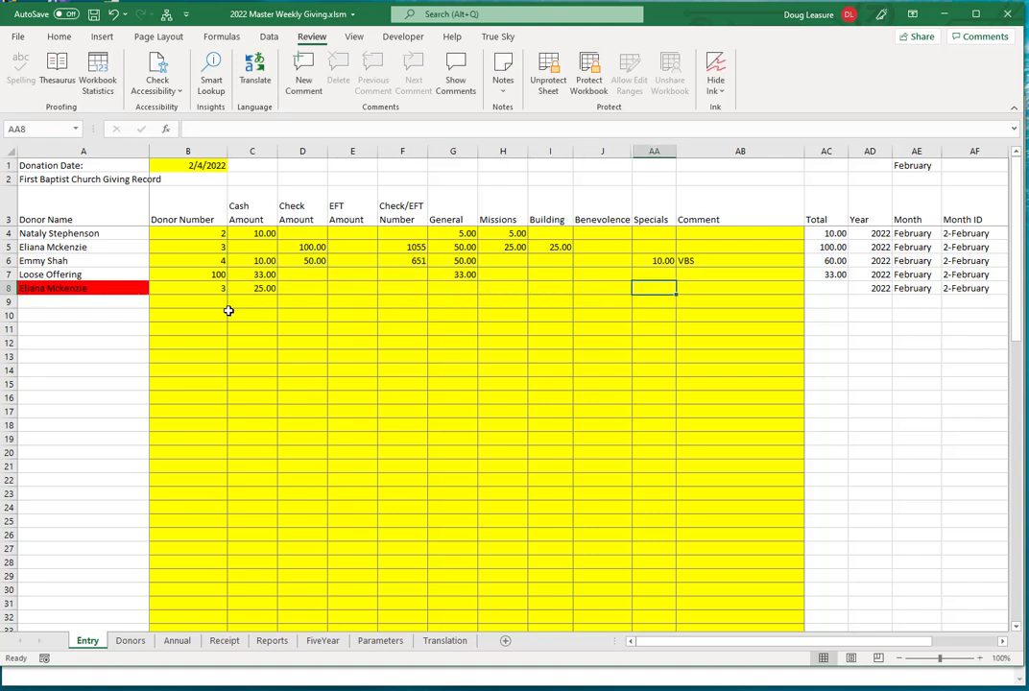
text(25)
key(Tab)
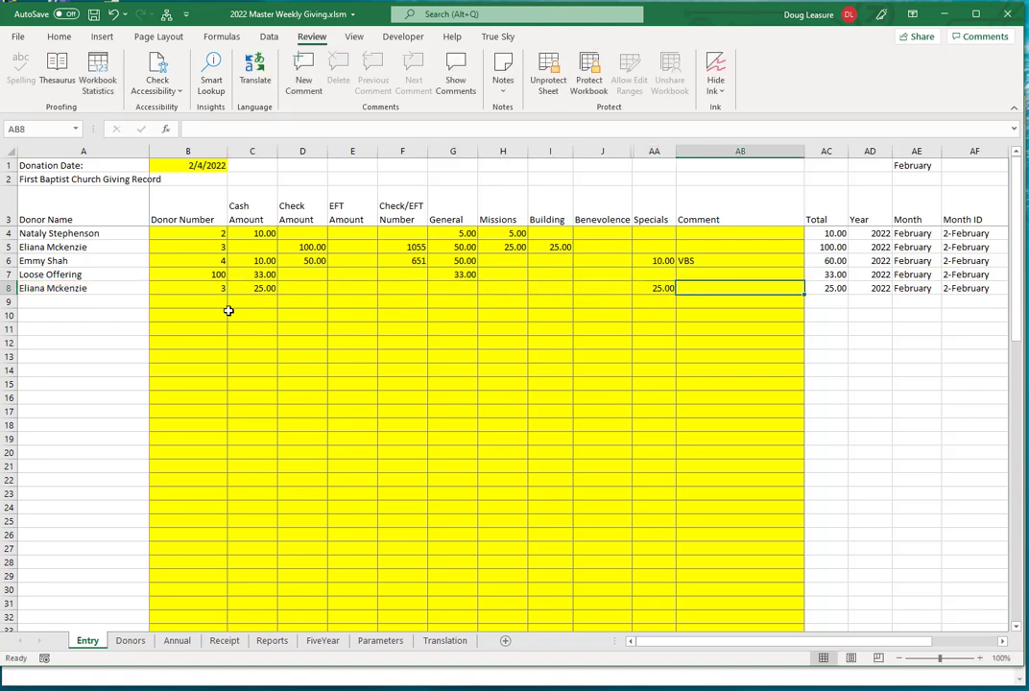
text(VBS)
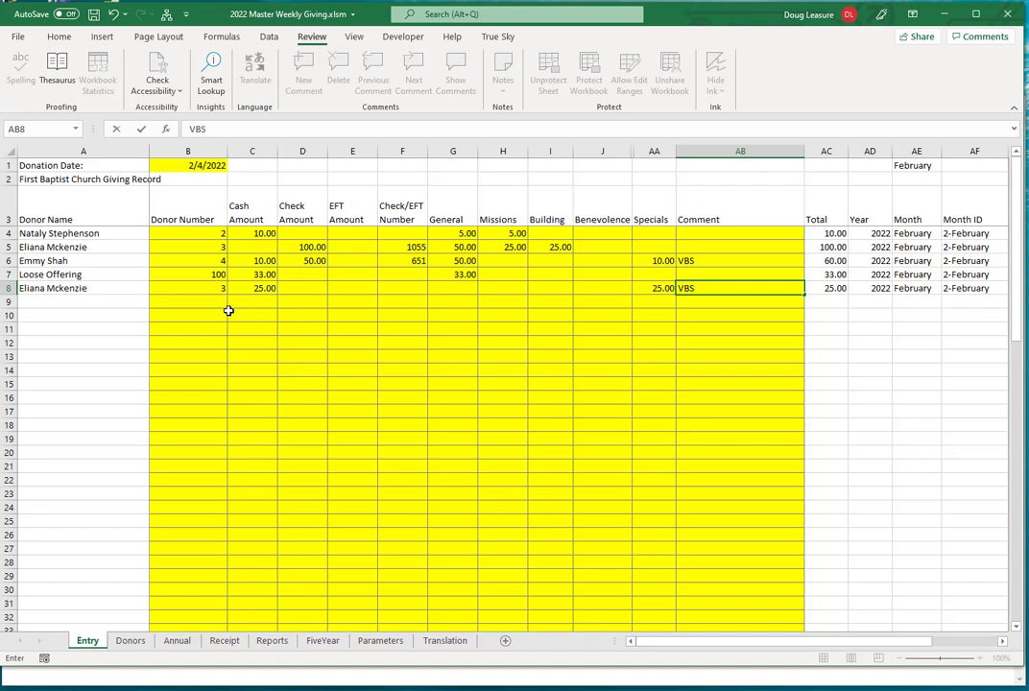
key(Return)
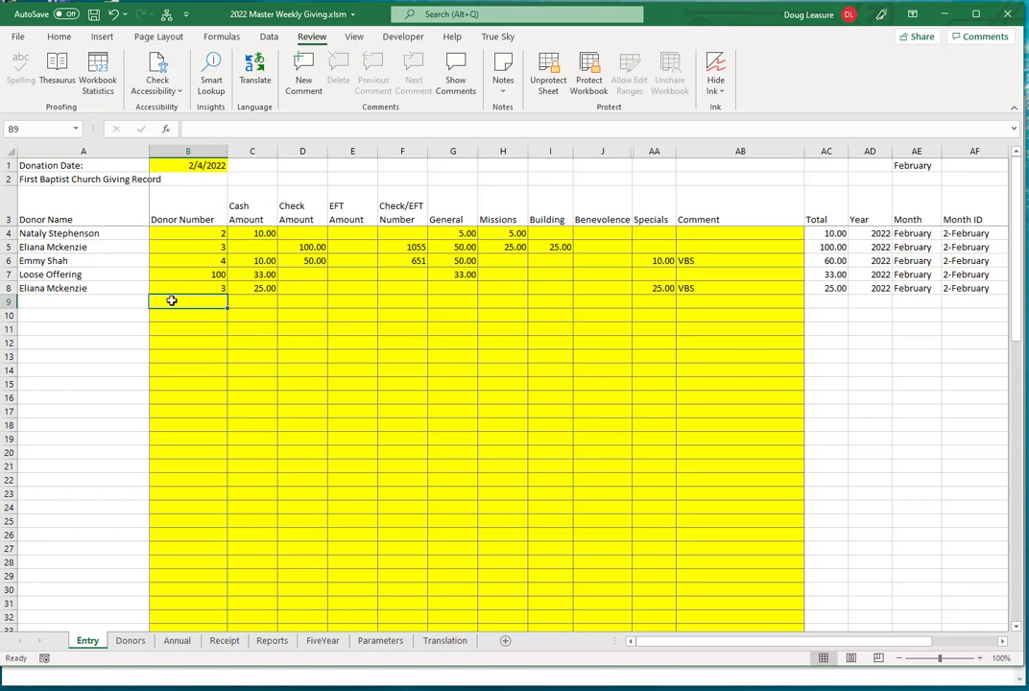
Step: Enter donor 101 in row 9 with a 100.00 EFT amount
text(101)
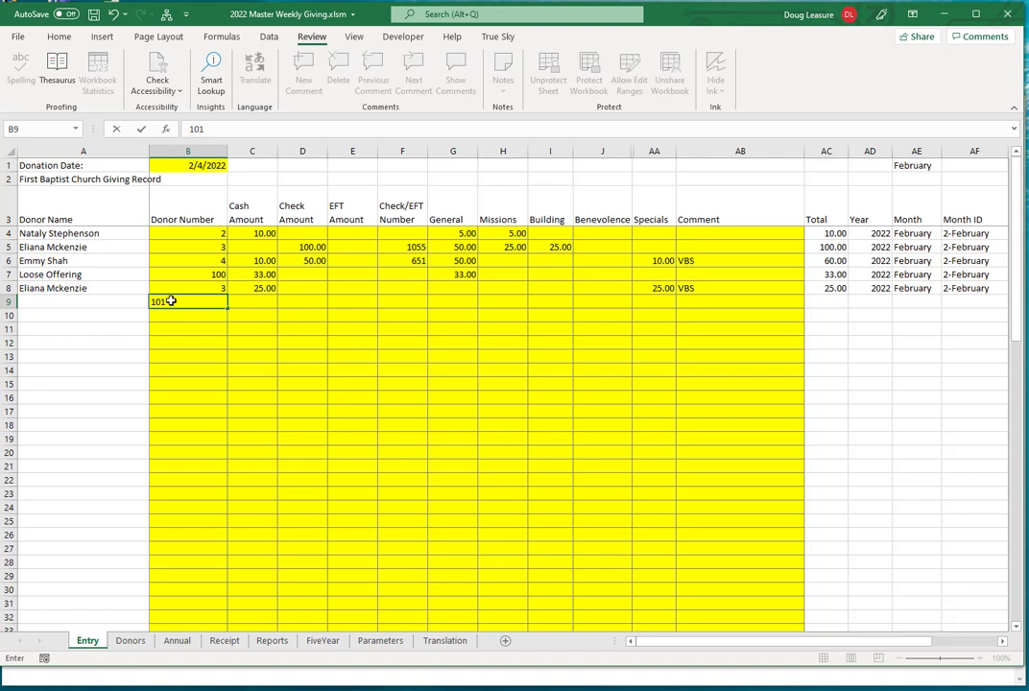
key(Tab)
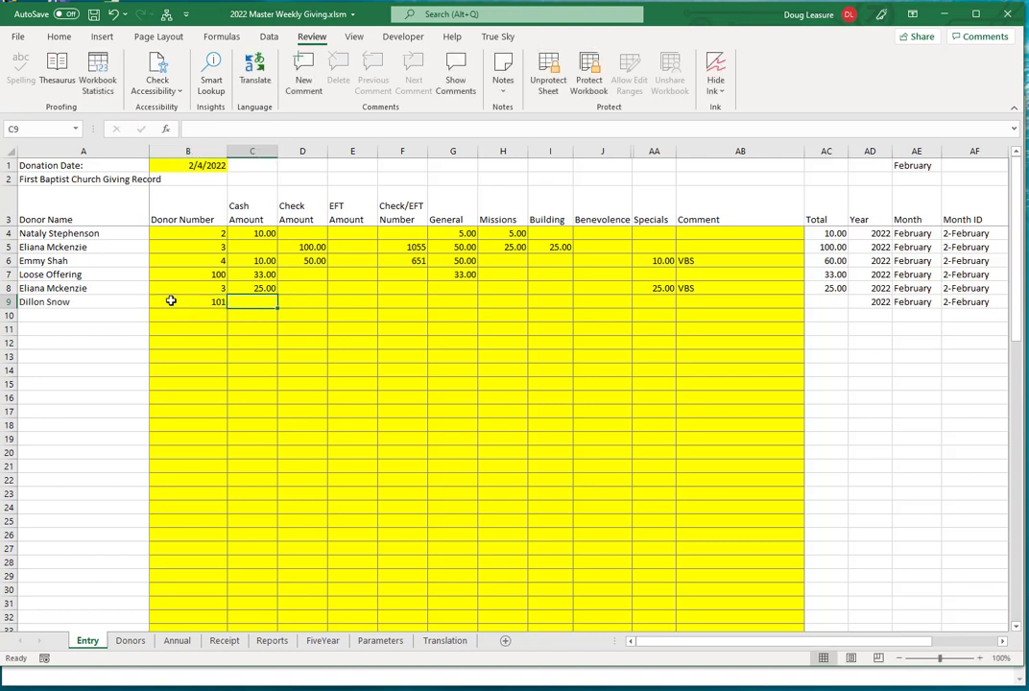
click(332, 306)
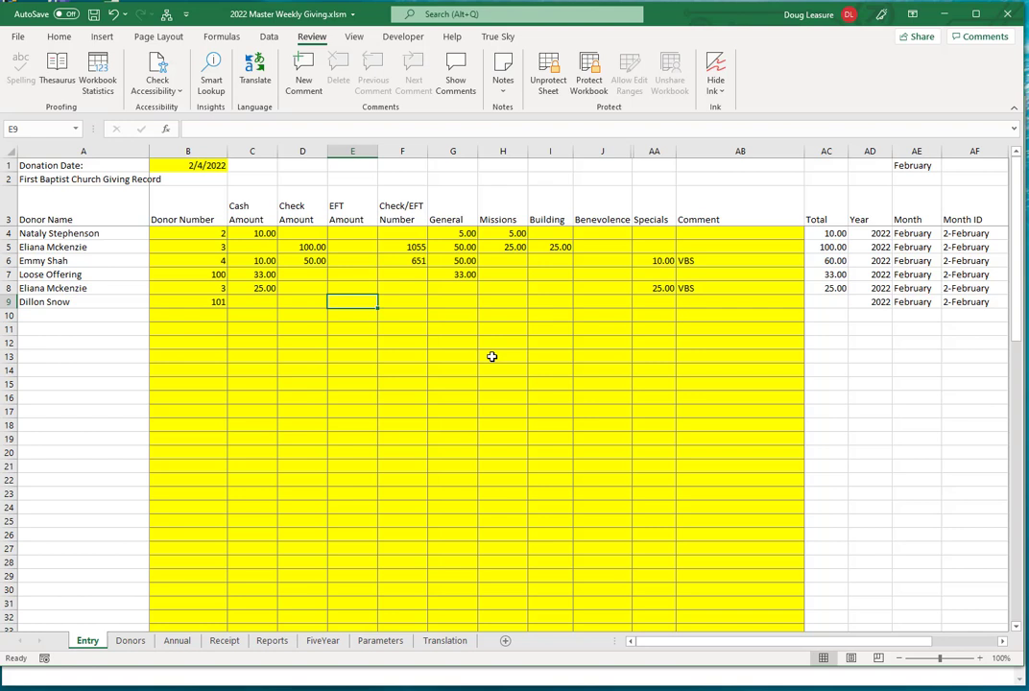
text(100)
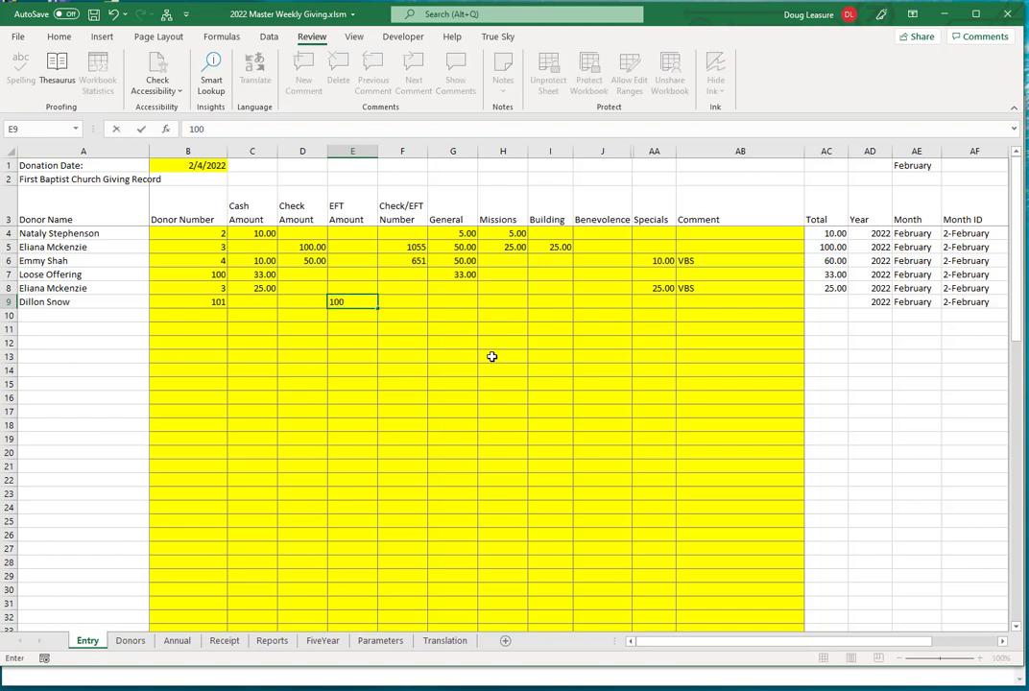
key(Tab)
key(Tab)
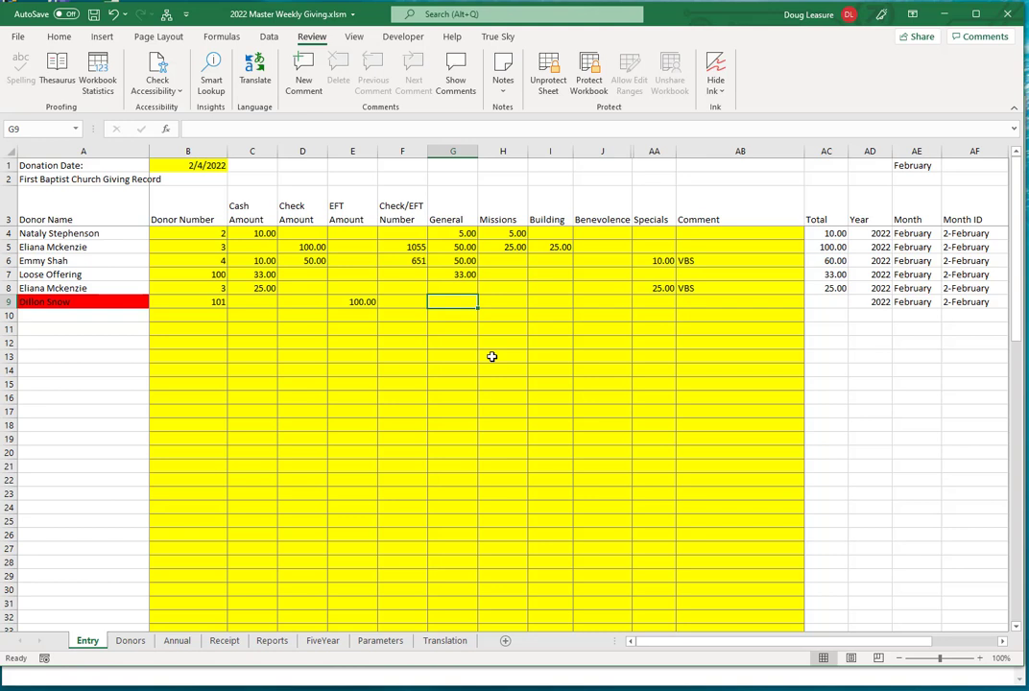
Step: Split the EFT gift 25.00 each to General, Missions, Building and Benevolence
text(25)
key(Tab)
text(25)
key(Tab)
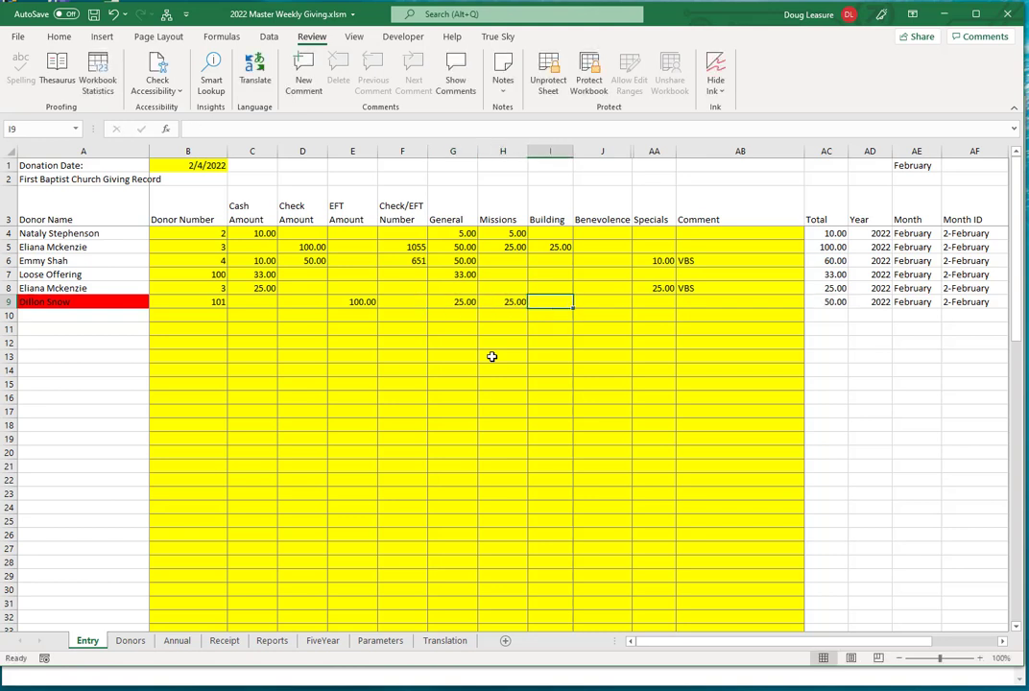
text(25)
key(Tab)
text(25)
key(Tab)
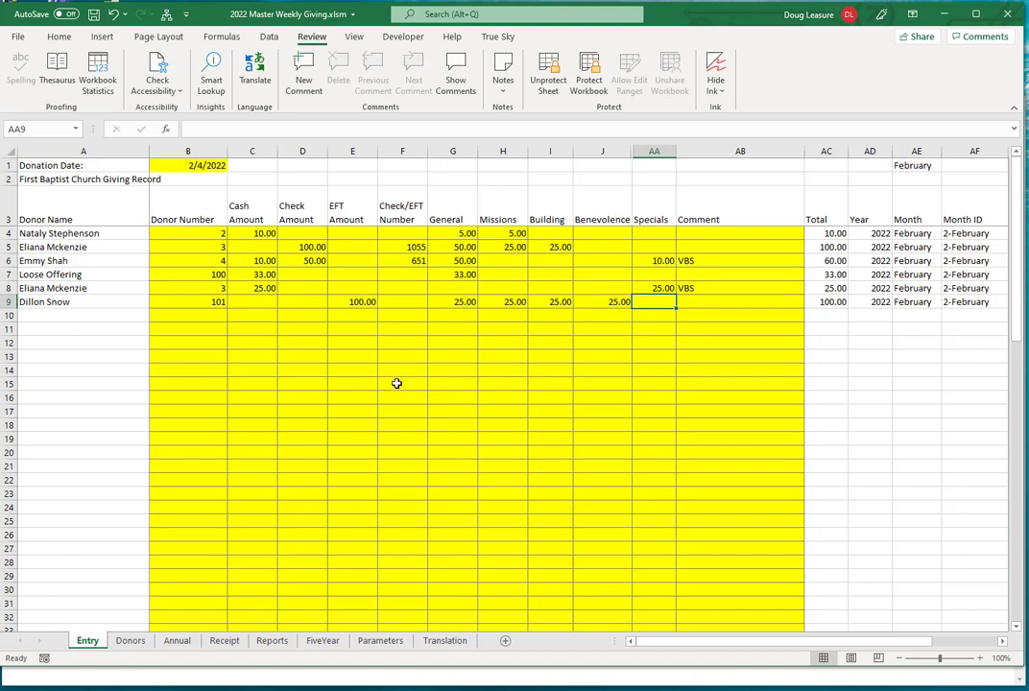
Step: In Cash Detail, count 3 ones, 3 fives, 2 tens and 2 twenties
scroll(317, 384, down, 3)
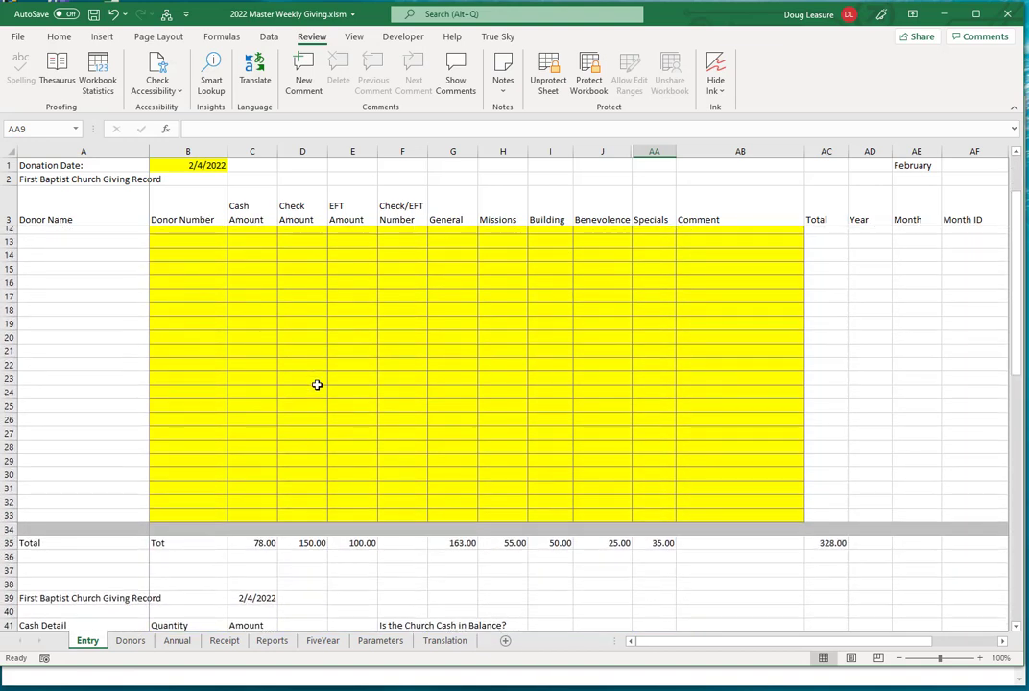
scroll(320, 374, up, 3)
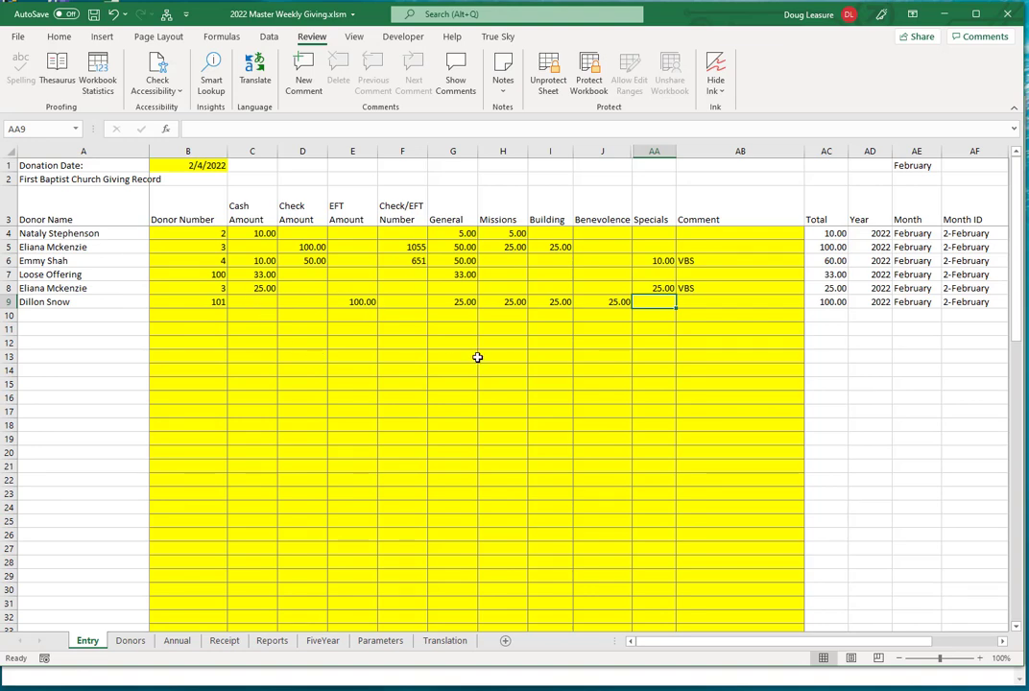
scroll(337, 369, down, 2)
scroll(337, 368, down, 3)
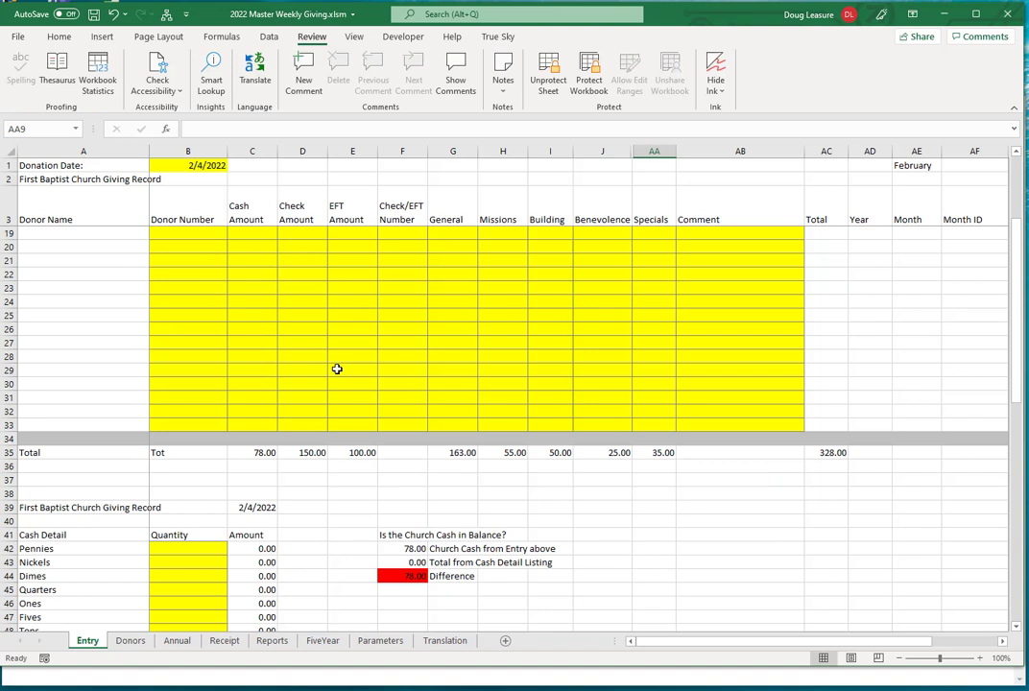
scroll(259, 473, down, 4)
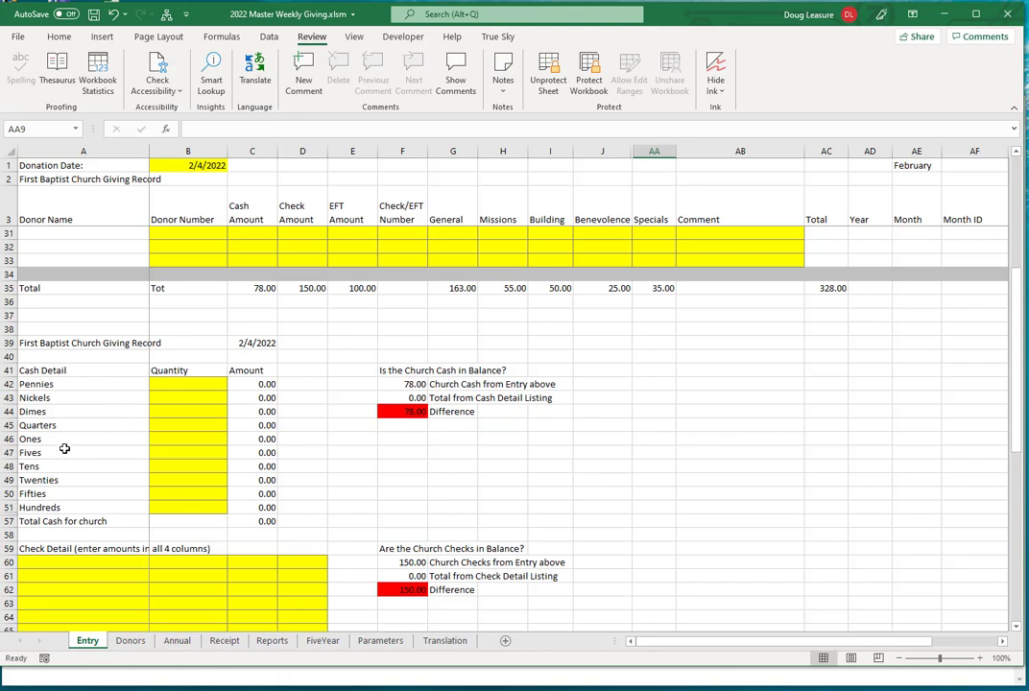
click(171, 439)
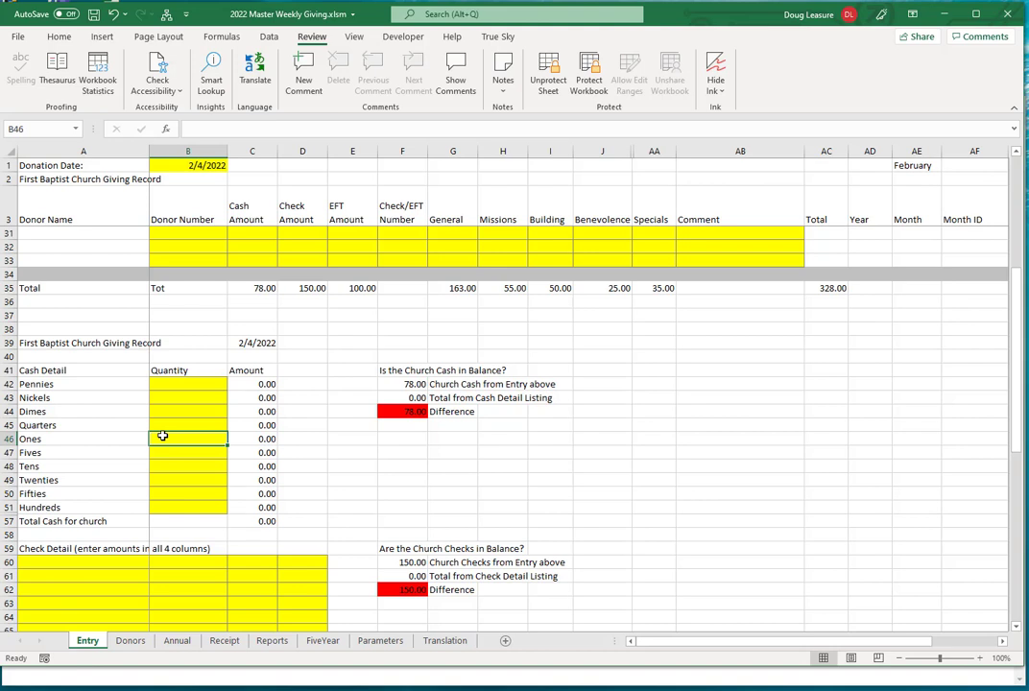
text(3)
key(Return)
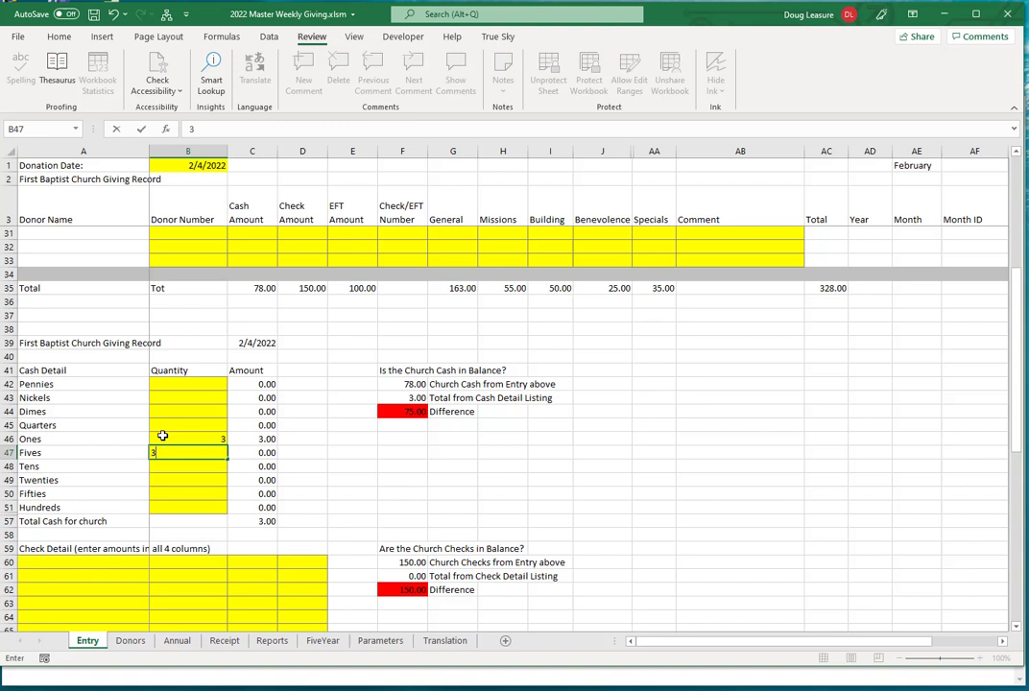
key(Return)
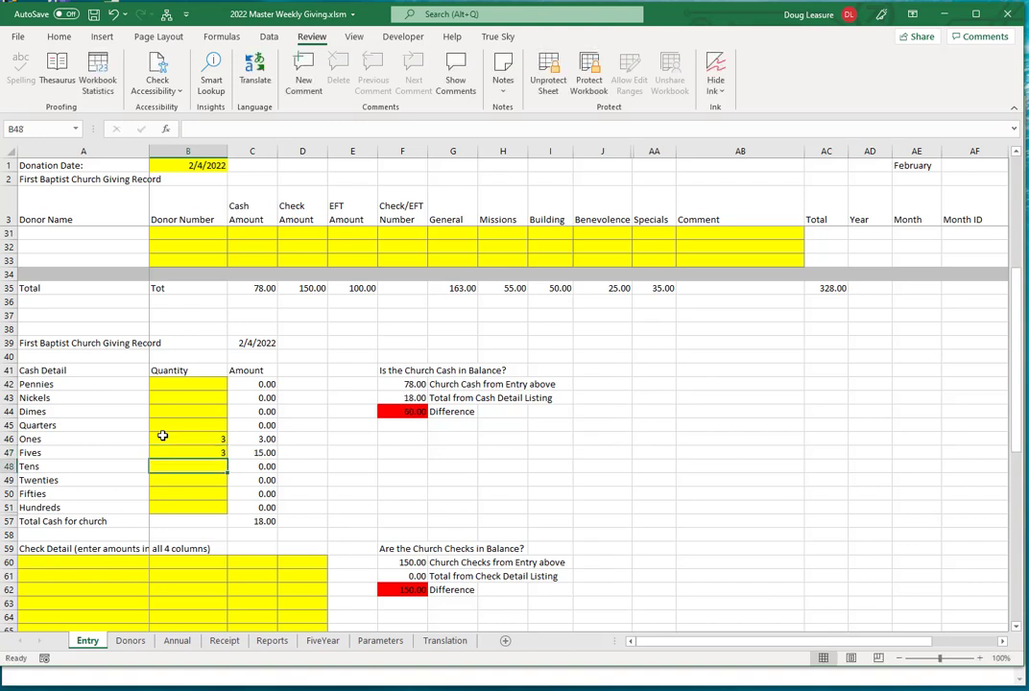
text(2)
key(Return)
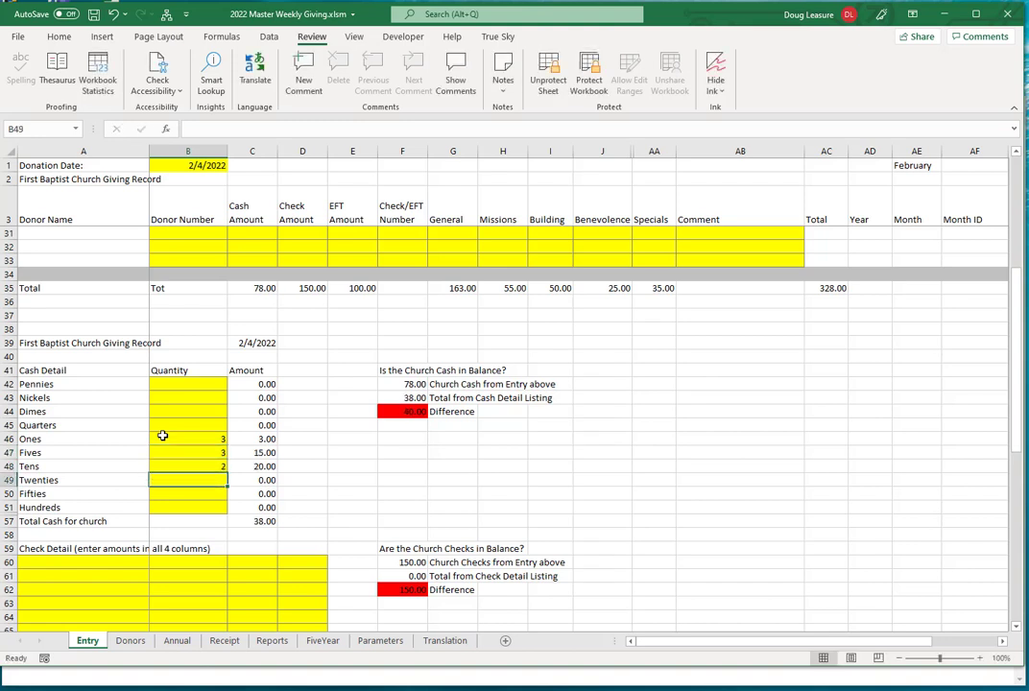
text(2)
key(Return)
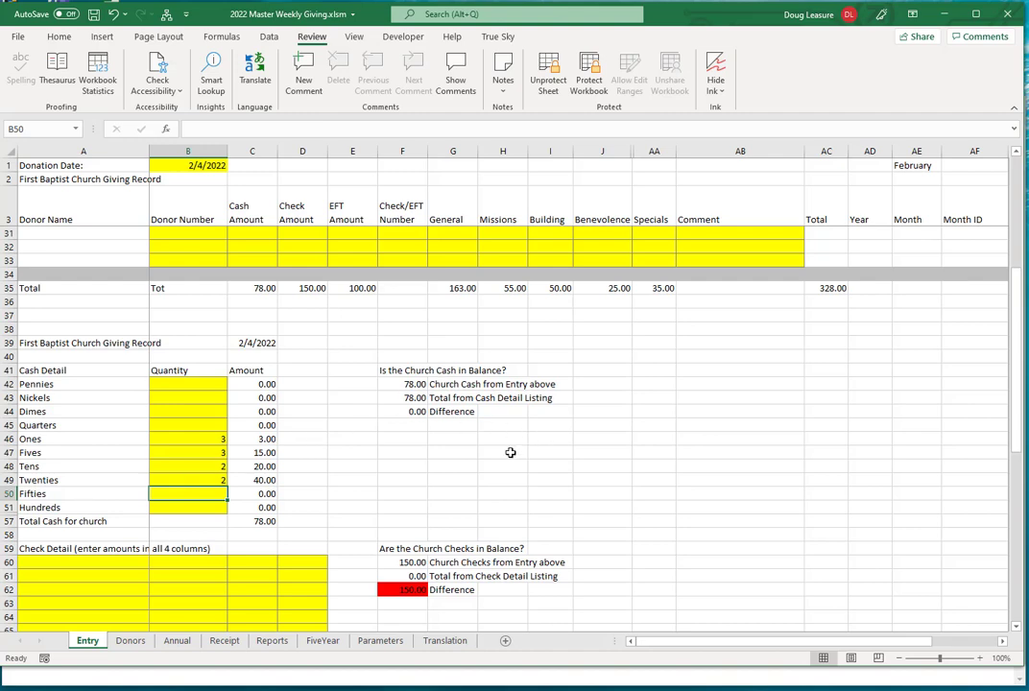
Step: List checks of 100.00 and 50.00 in the check detail starting at A60
scroll(509, 451, down, 2)
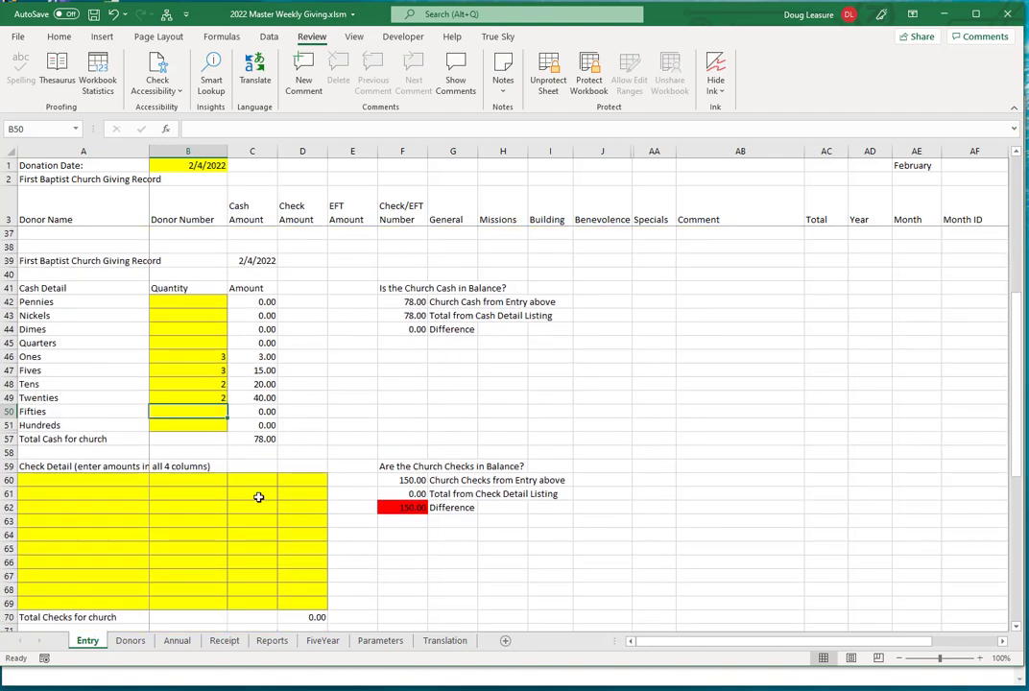
click(123, 480)
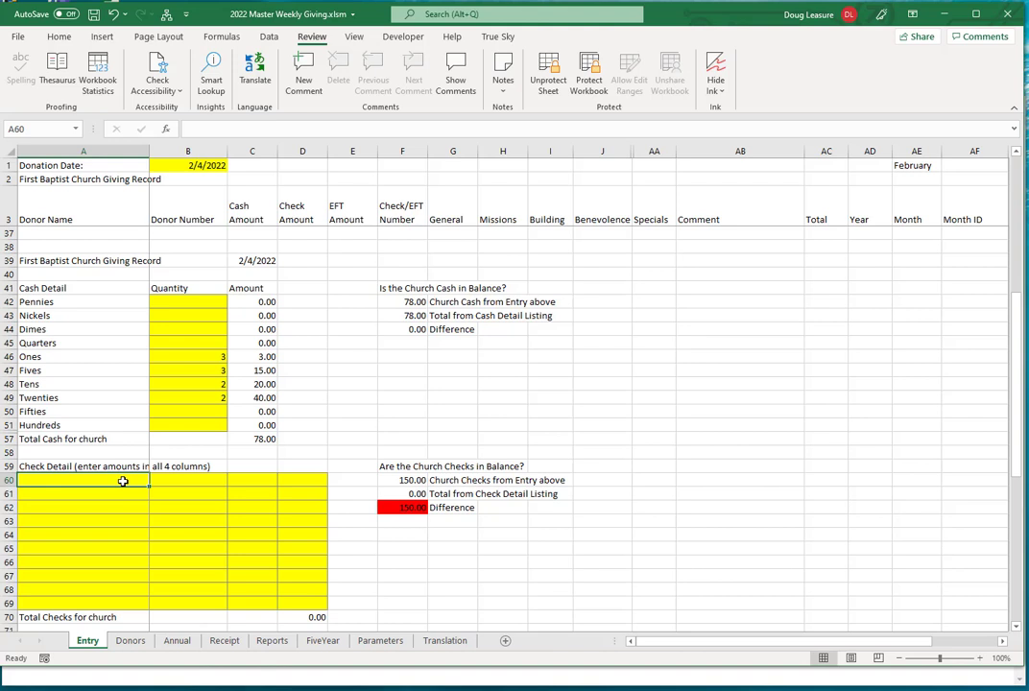
text(100)
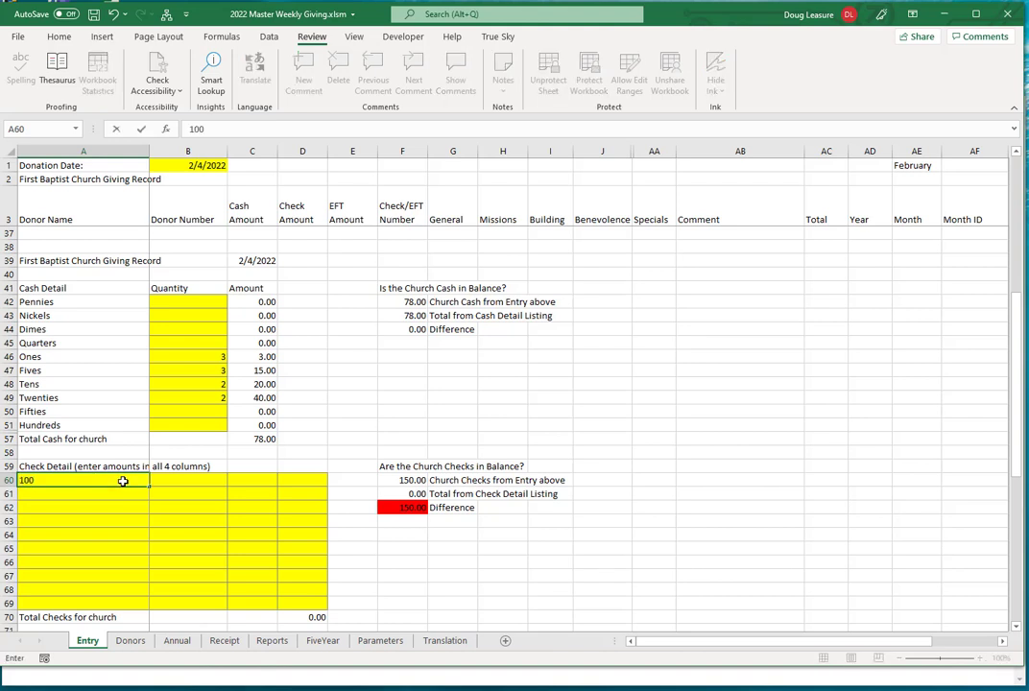
key(Tab)
text(5)
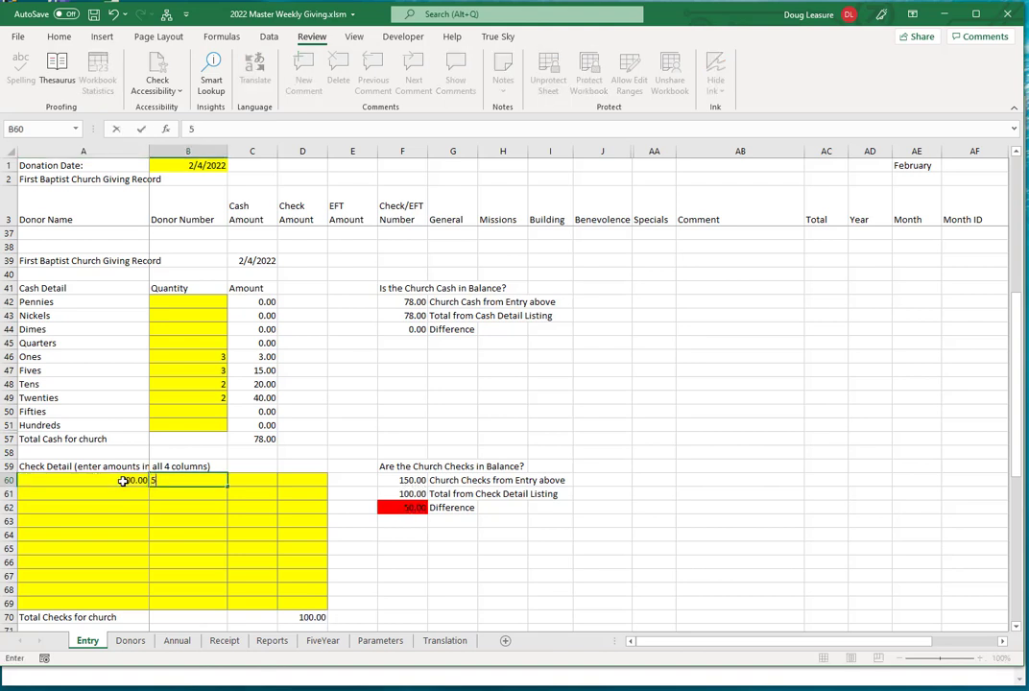
key(Tab)
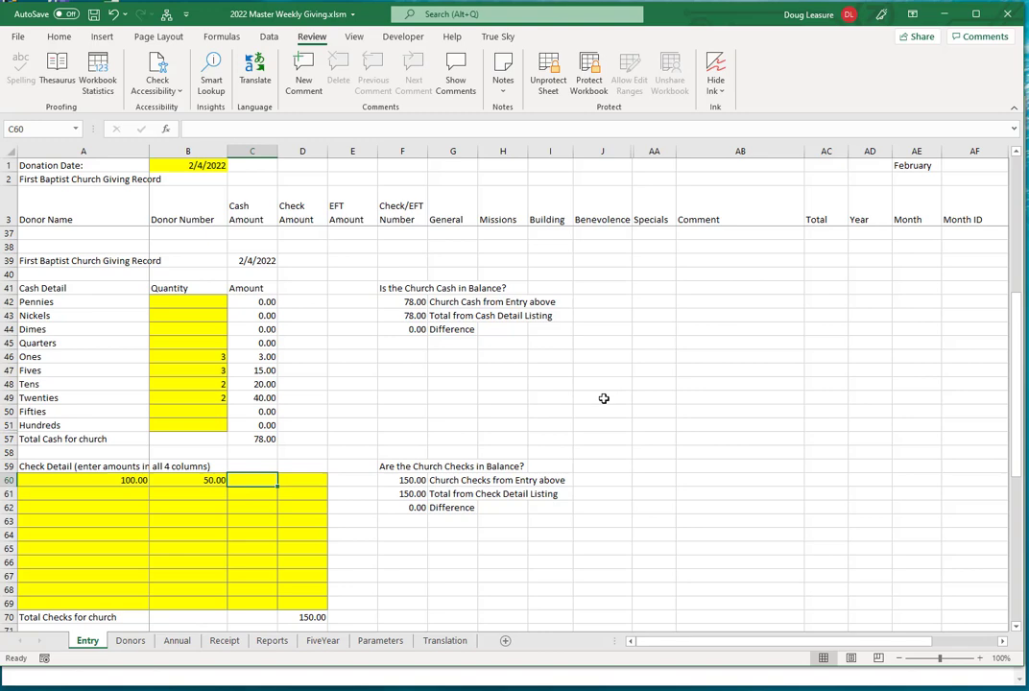
Step: Scroll through the summary to review the 228.00 deposit, 100.00 EFT and 328.00 category totals
scroll(500, 402, down, 1)
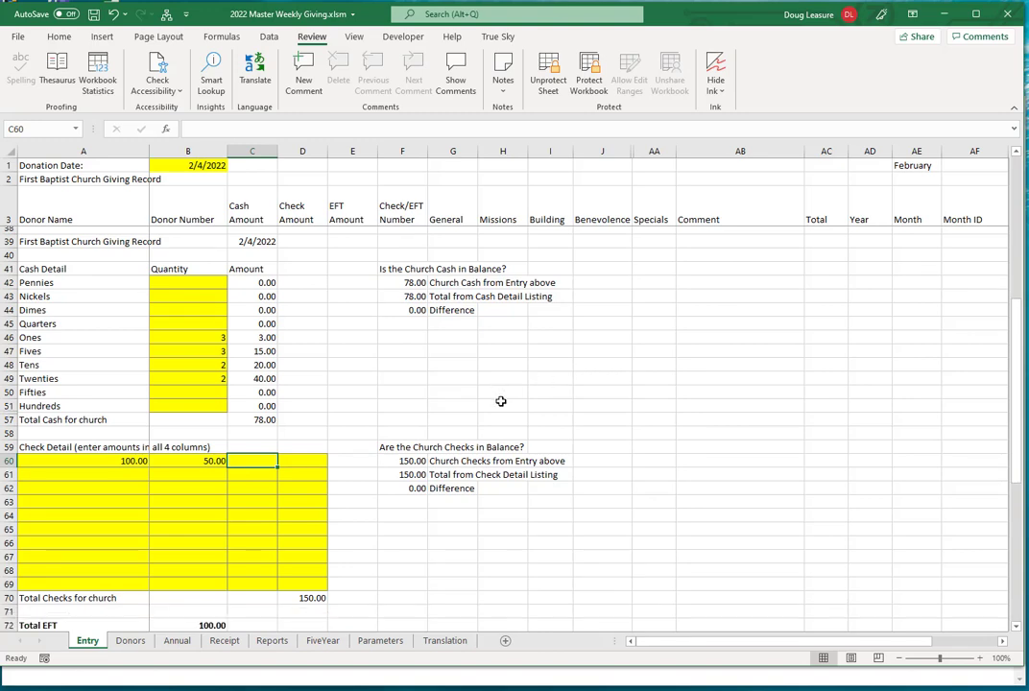
scroll(500, 402, down, 3)
scroll(499, 402, down, 2)
scroll(499, 402, up, 3)
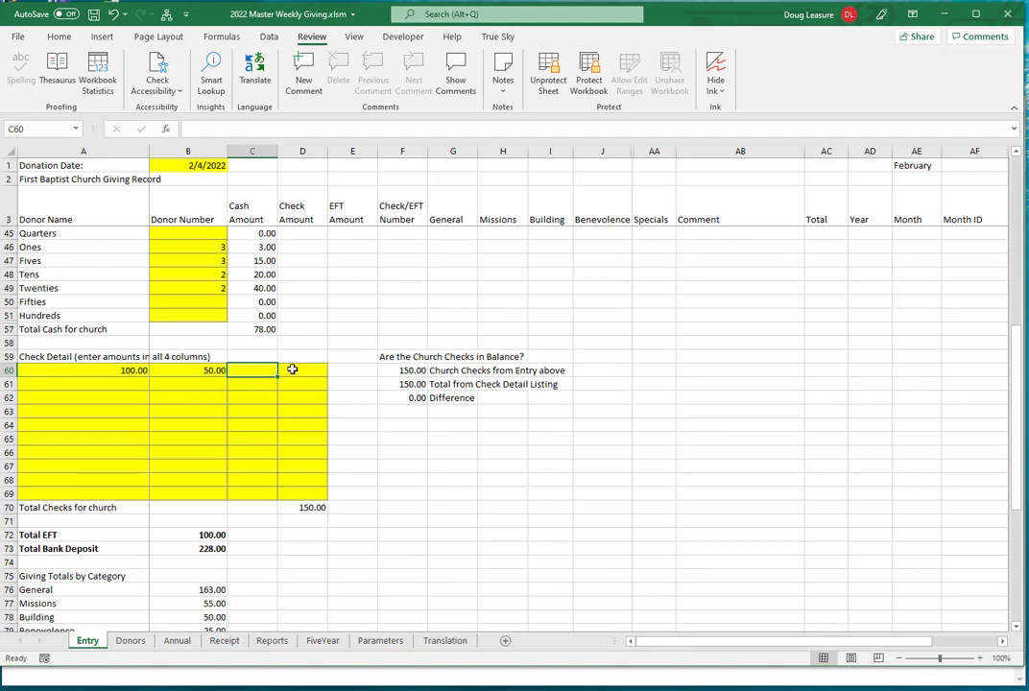
scroll(293, 368, up, 1)
scroll(293, 368, up, 1)
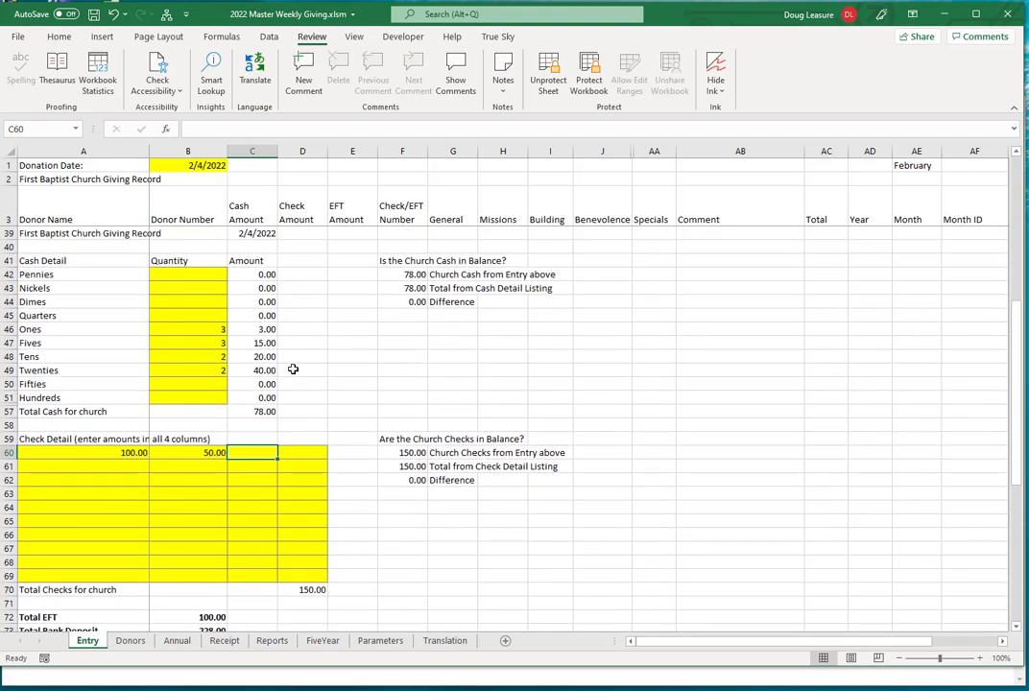
scroll(442, 534, down, 4)
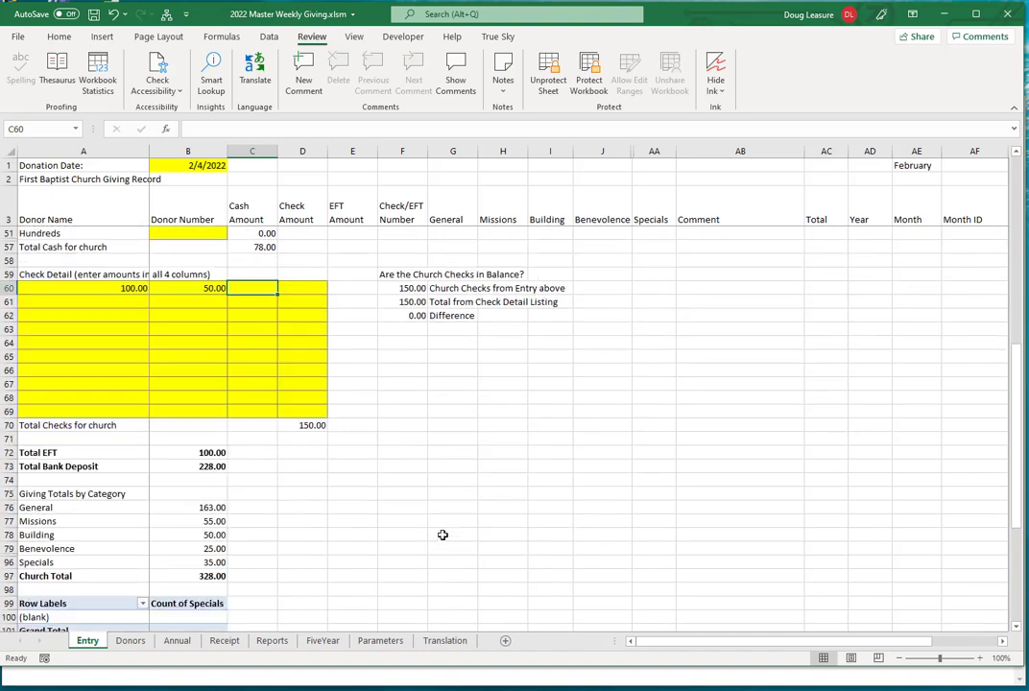
scroll(440, 532, down, 4)
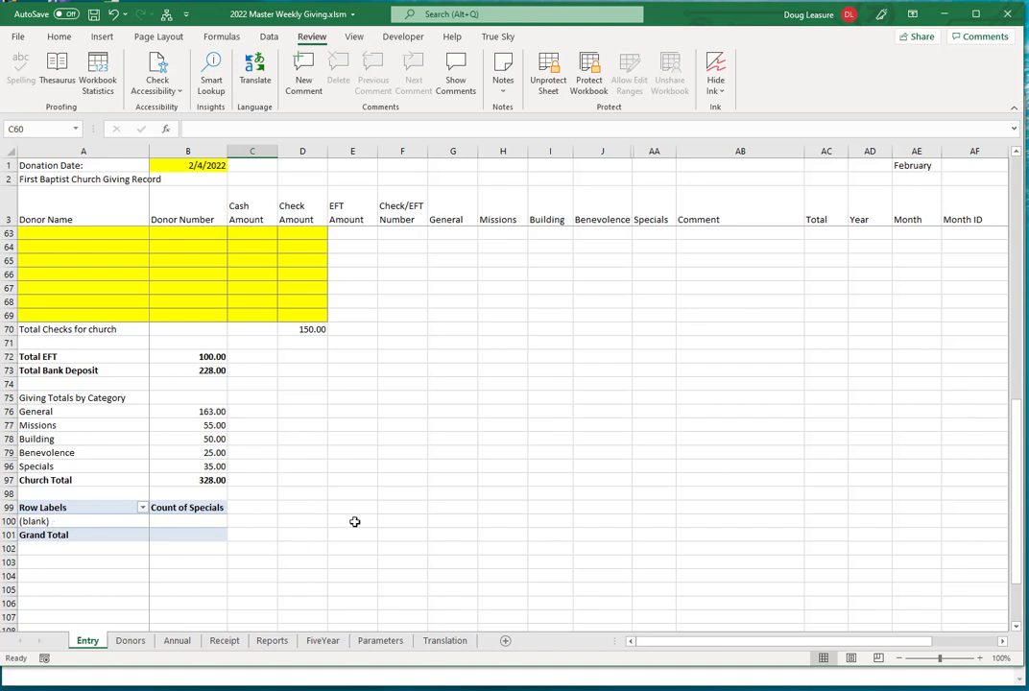
Step: Run custom menu option 7 to refresh specials so VBS totals 35, then reopen the menu
click(165, 14)
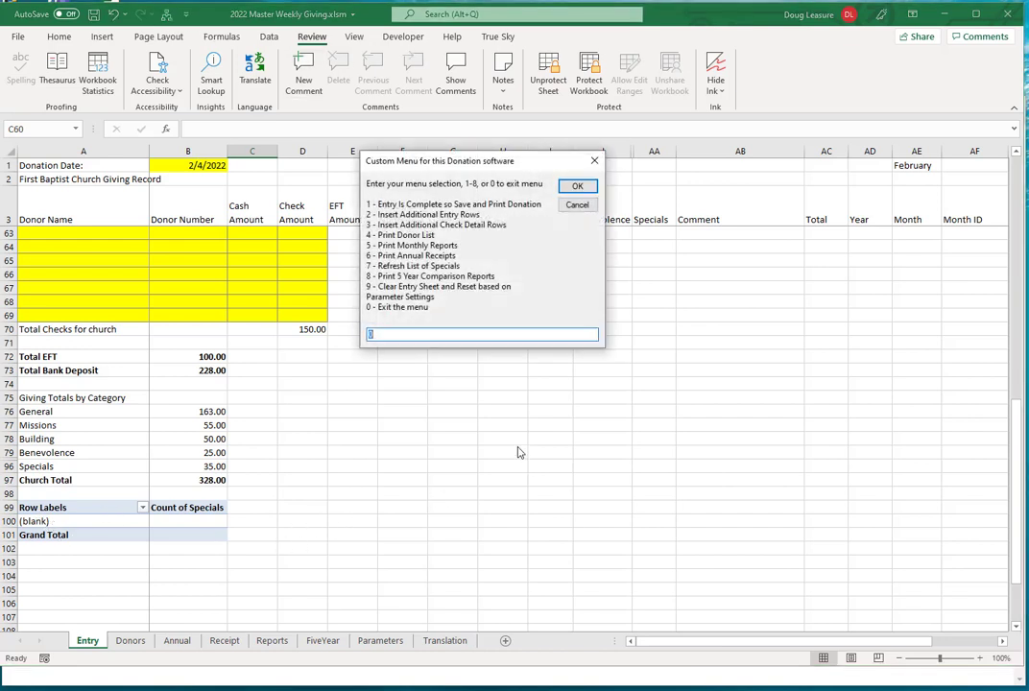
text(7)
key(Return)
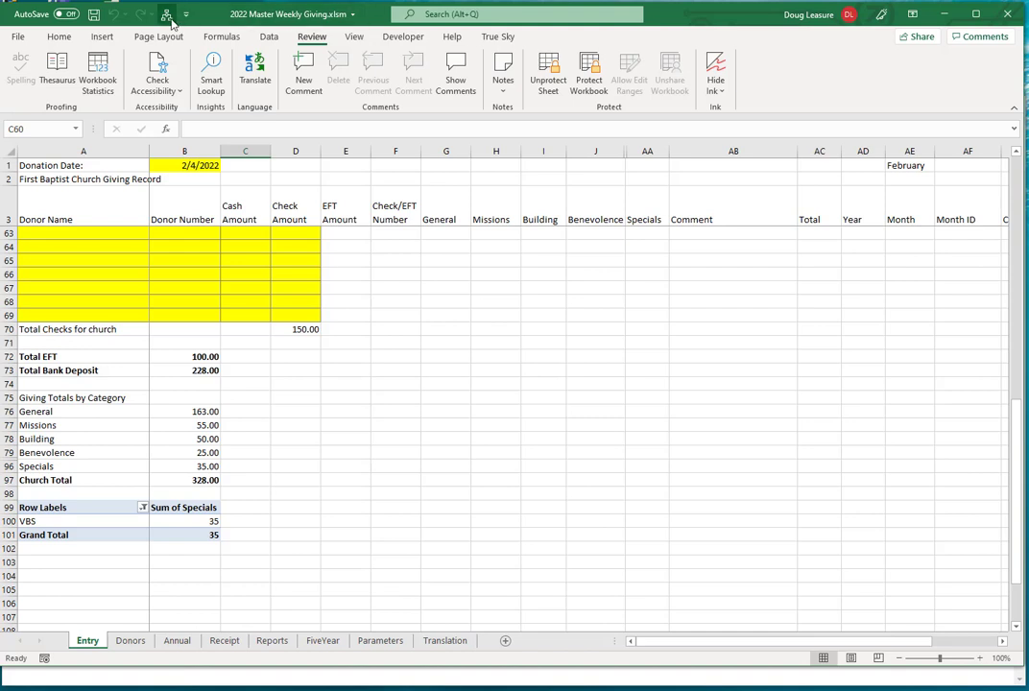
key(ctrl+m)
text(1)
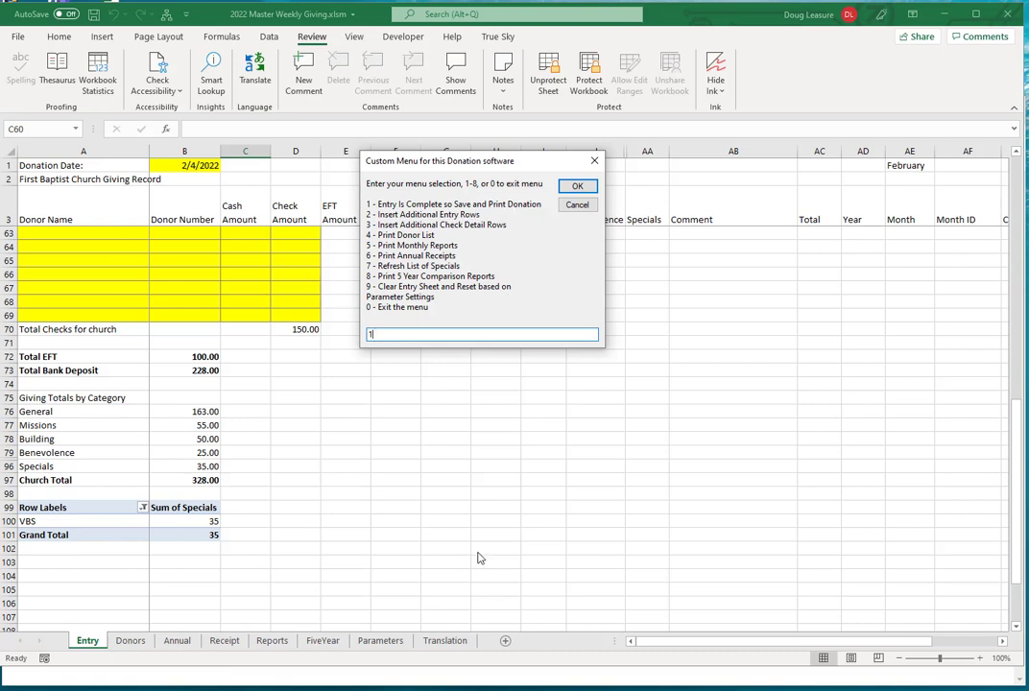
Step: Confirm completing and saving the donation entry, declining to print the giving information
click(579, 186)
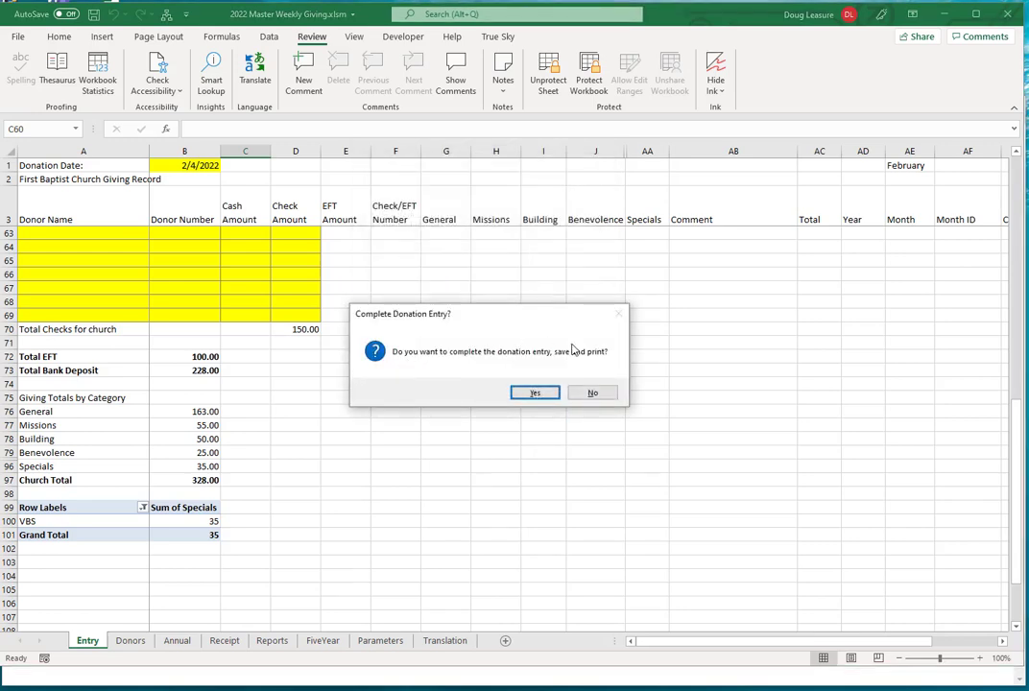
click(534, 393)
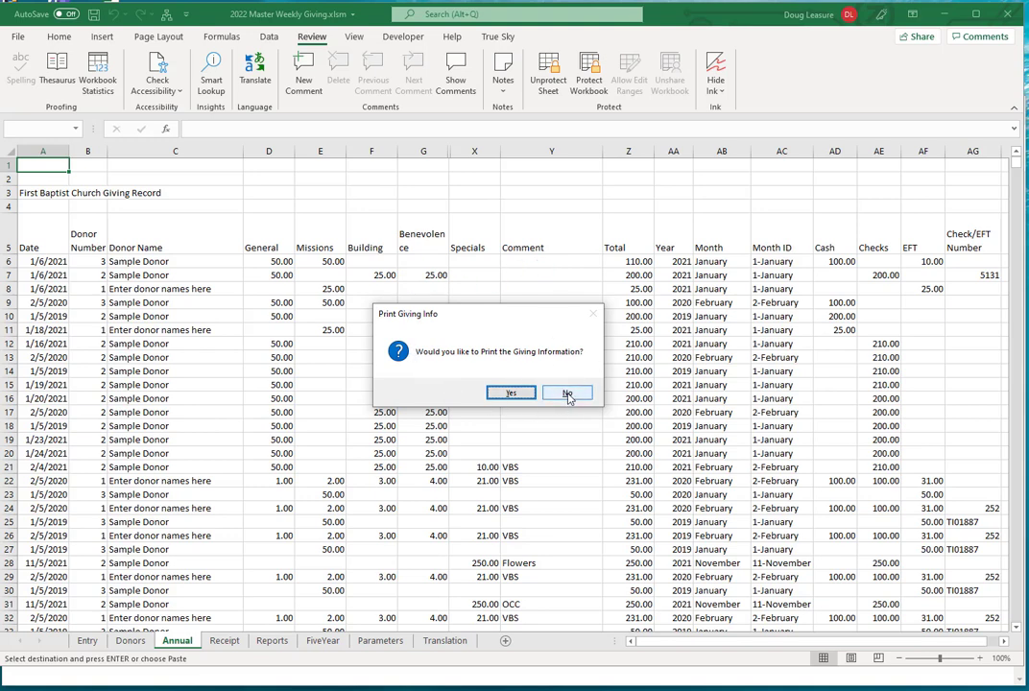
click(567, 393)
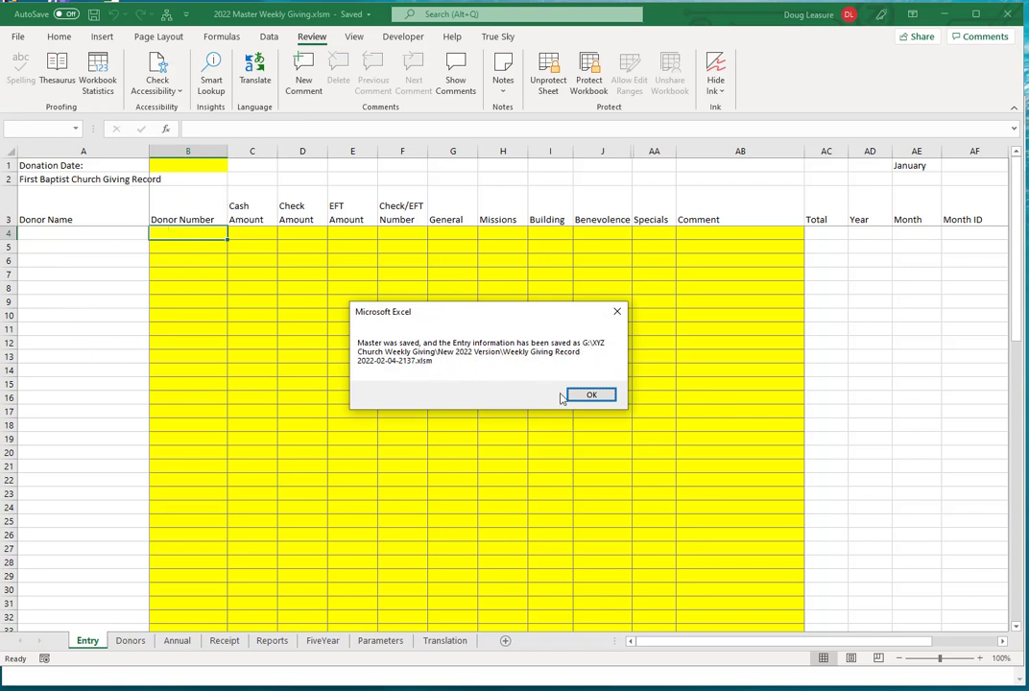
Step: Acknowledge the 'Master was saved' message to return to the blank Entry sheet
click(591, 397)
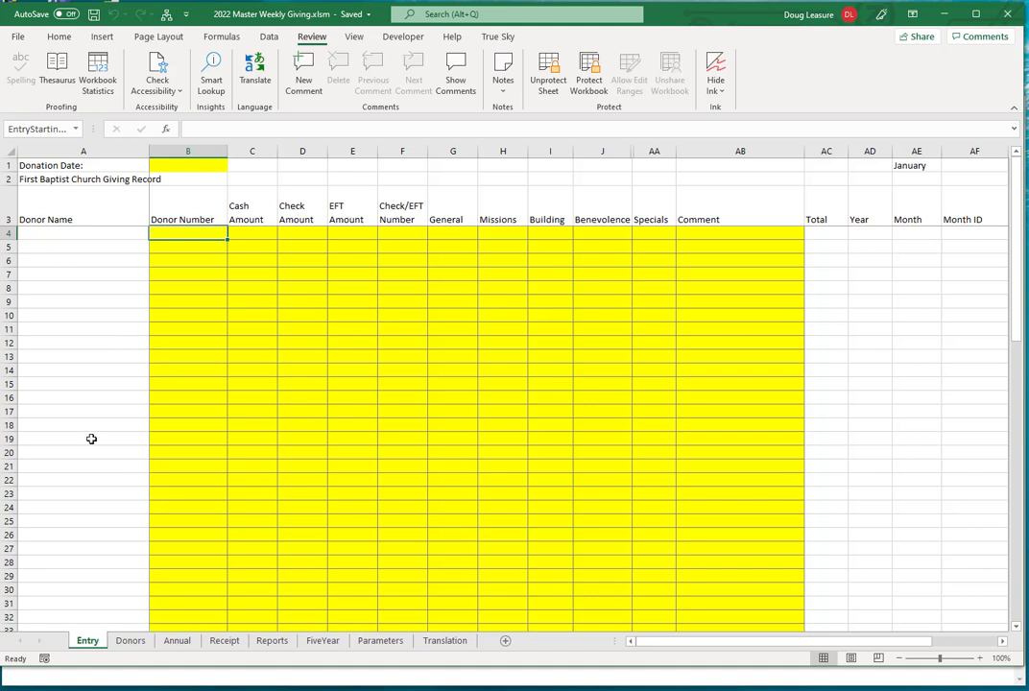
click(374, 641)
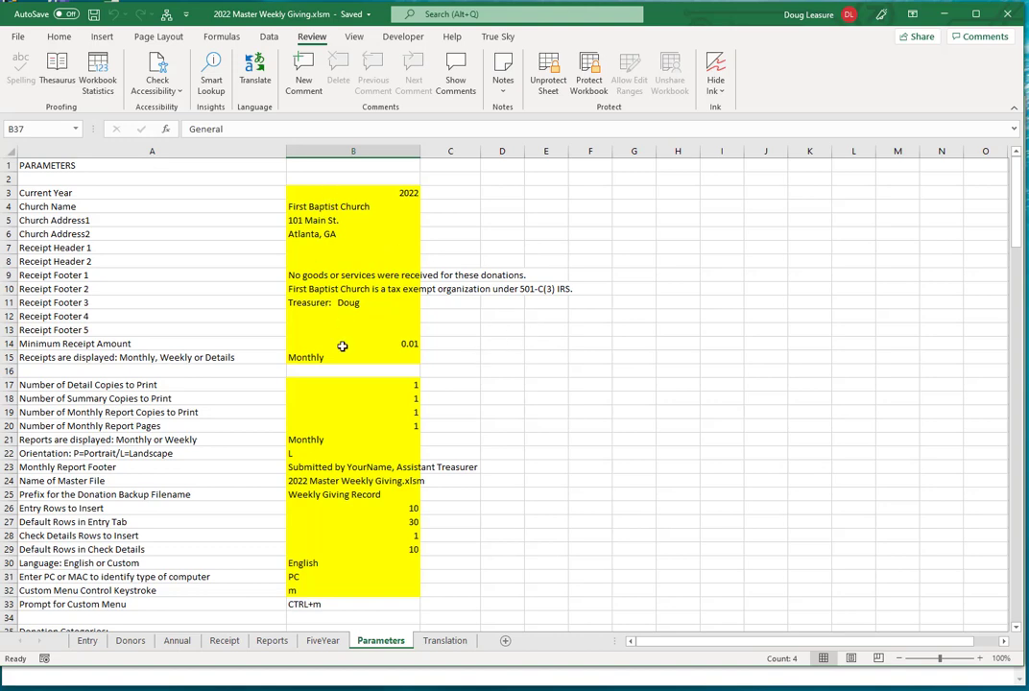
scroll(306, 475, down, 4)
scroll(317, 503, down, 3)
scroll(316, 503, down, 2)
scroll(317, 501, up, 2)
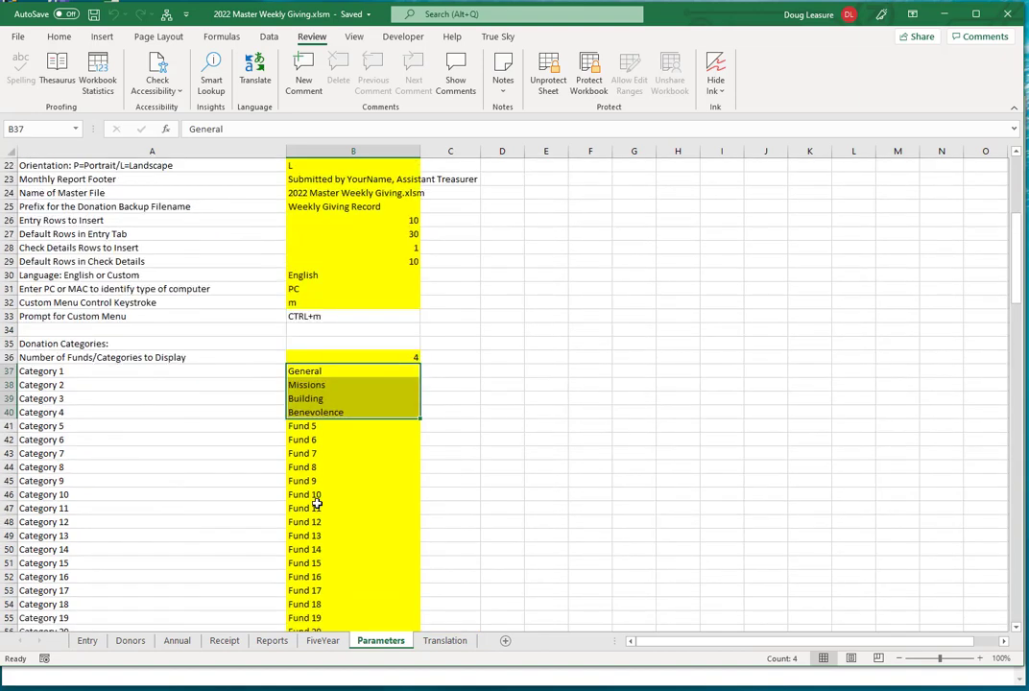
scroll(311, 499, up, 5)
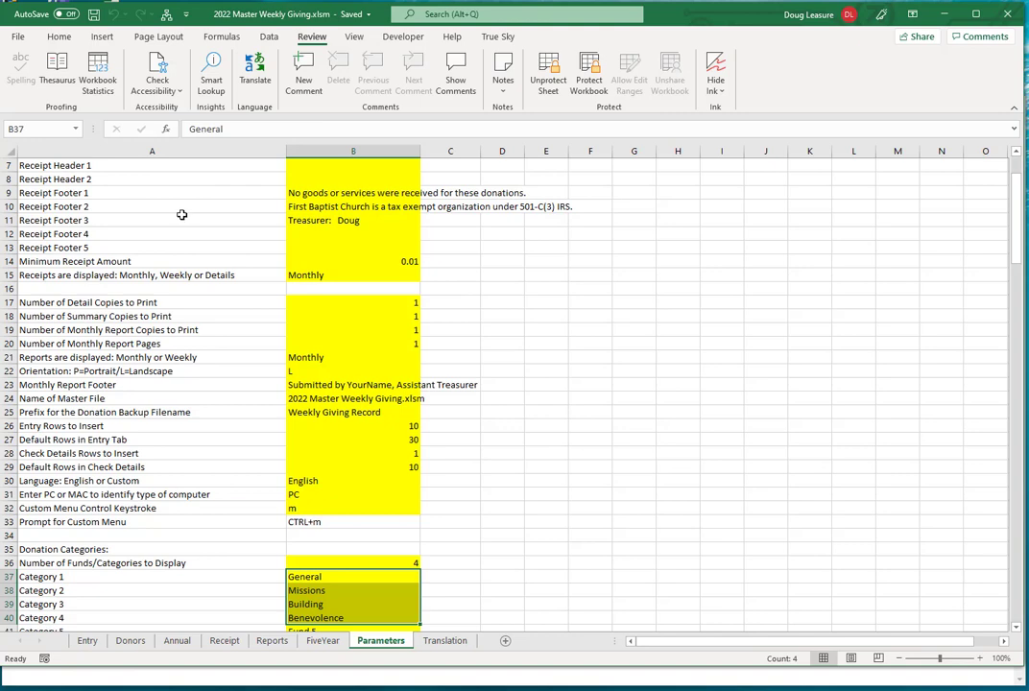
scroll(510, 282, up, 2)
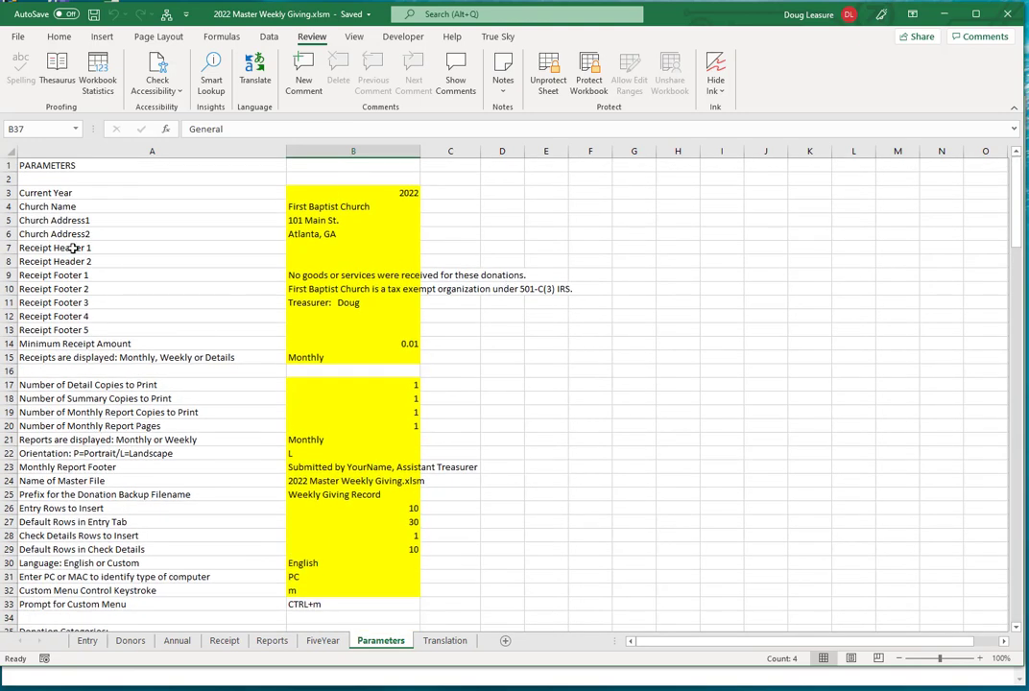
click(411, 193)
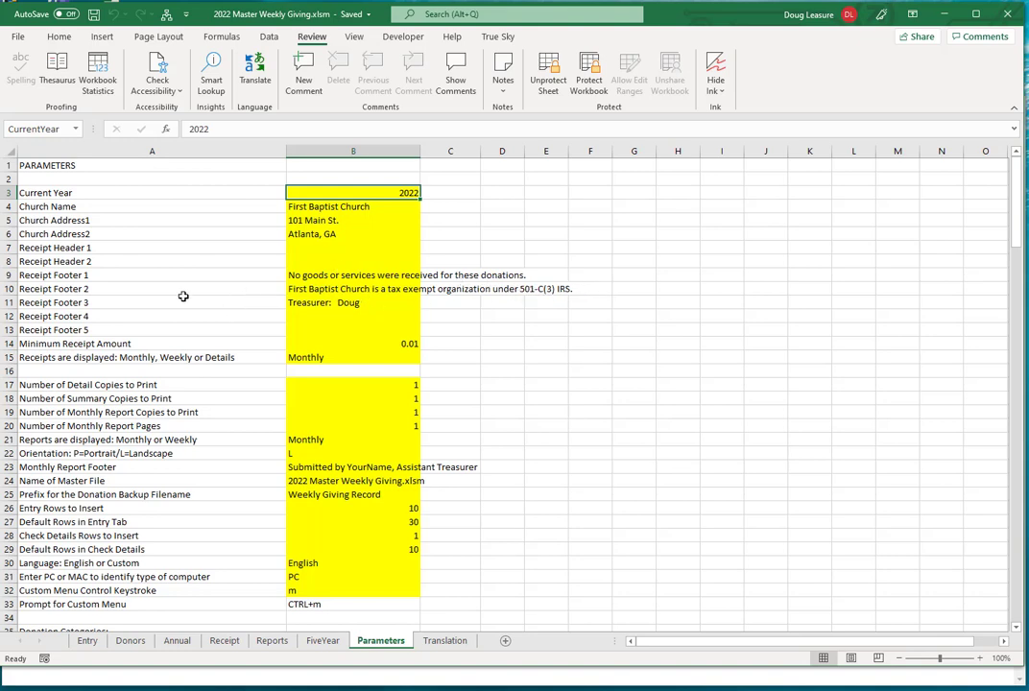
scroll(282, 265, down, 2)
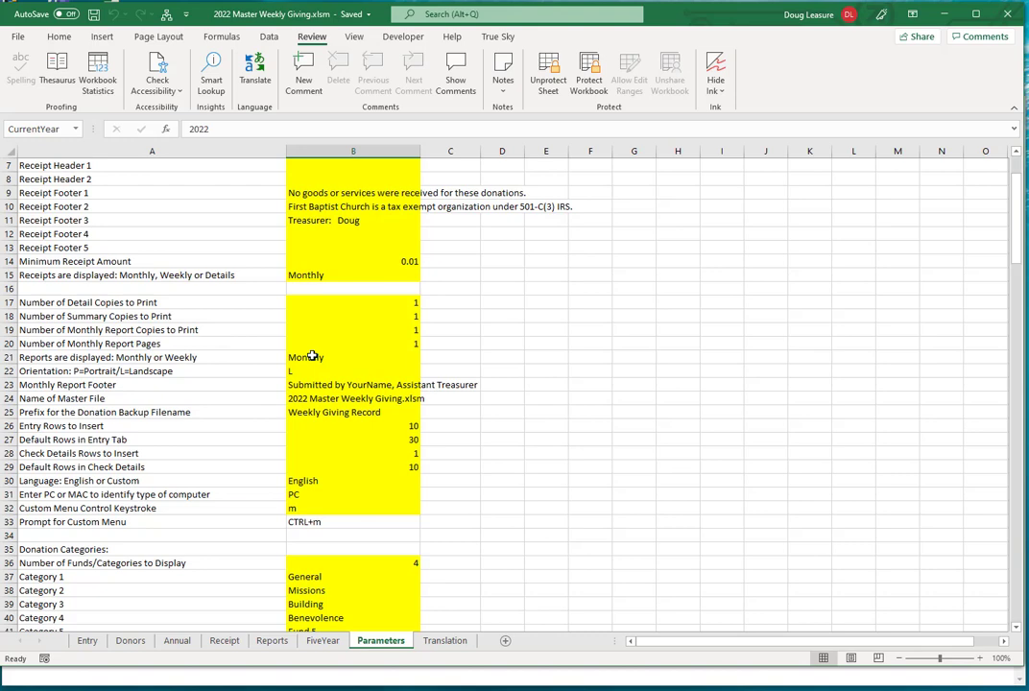
scroll(192, 454, down, 2)
scroll(181, 452, down, 1)
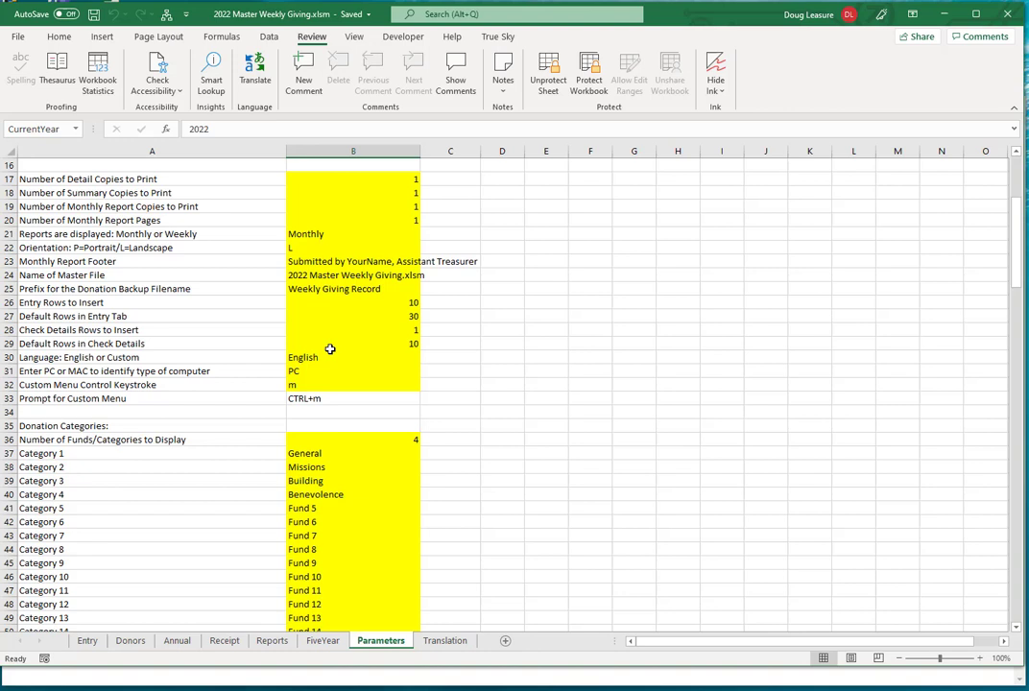
Step: Set B30's language to Custom and check the Portuguese Entry sheet and custom menu
click(342, 357)
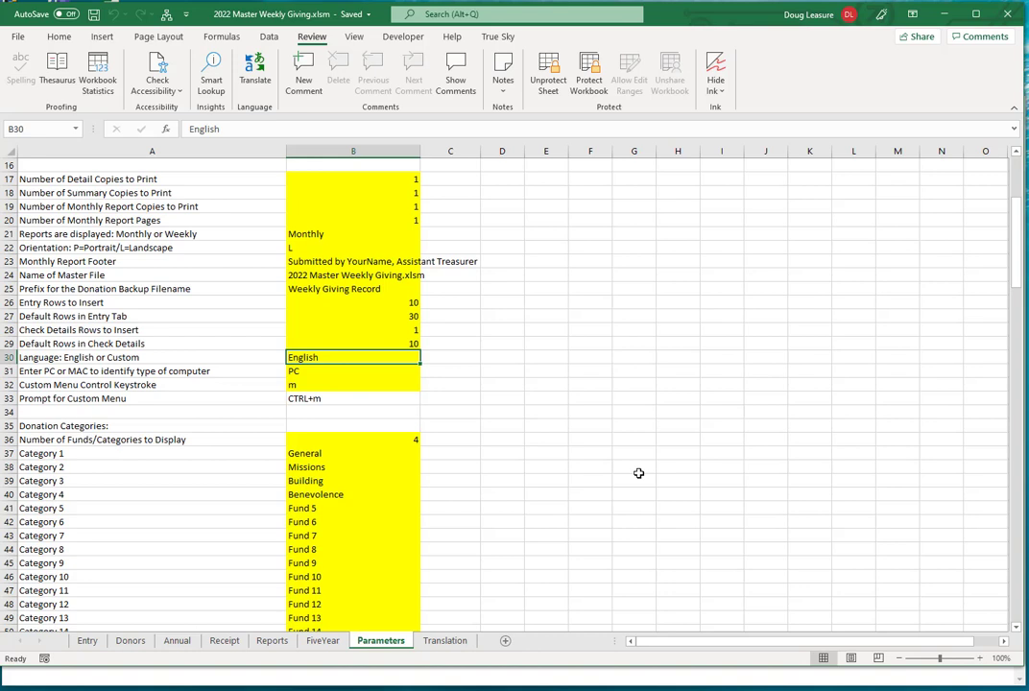
text(Cus)
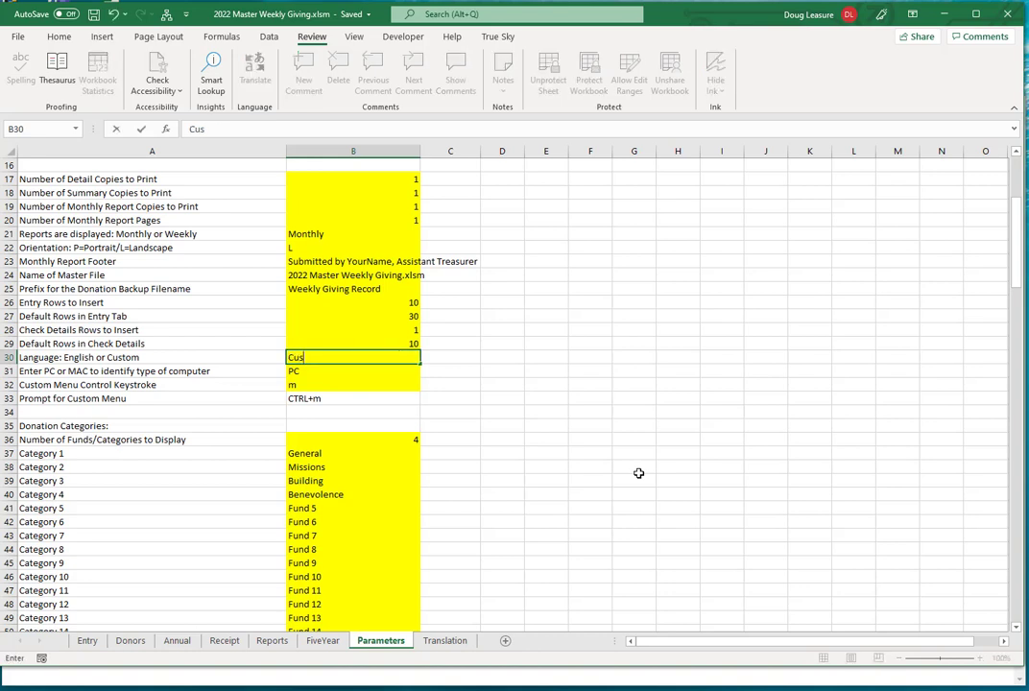
text(tom)
key(Return)
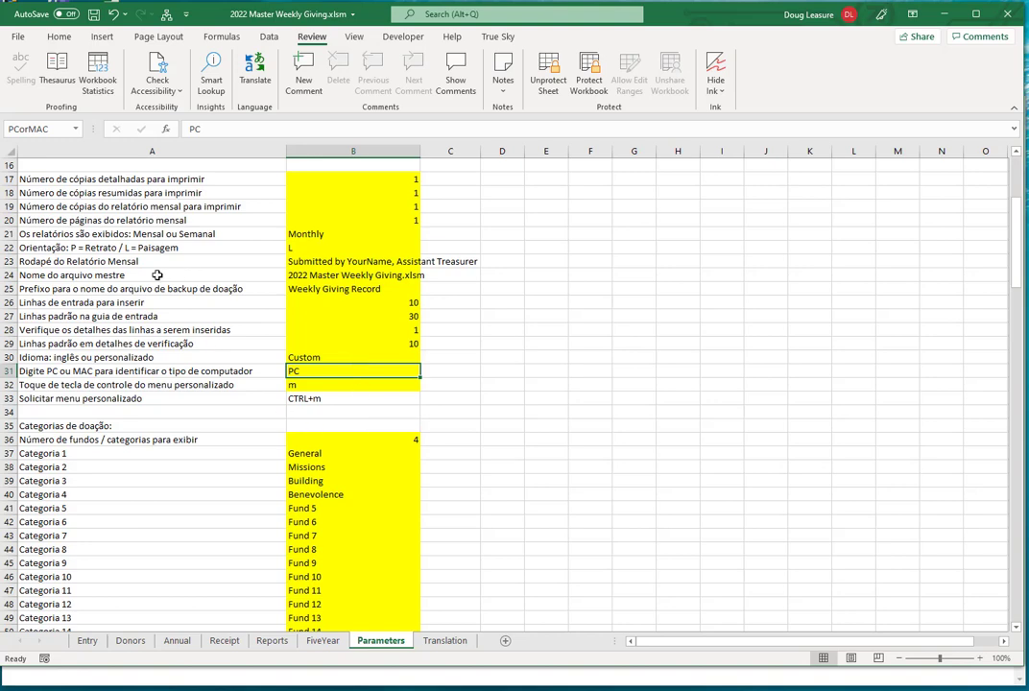
click(86, 641)
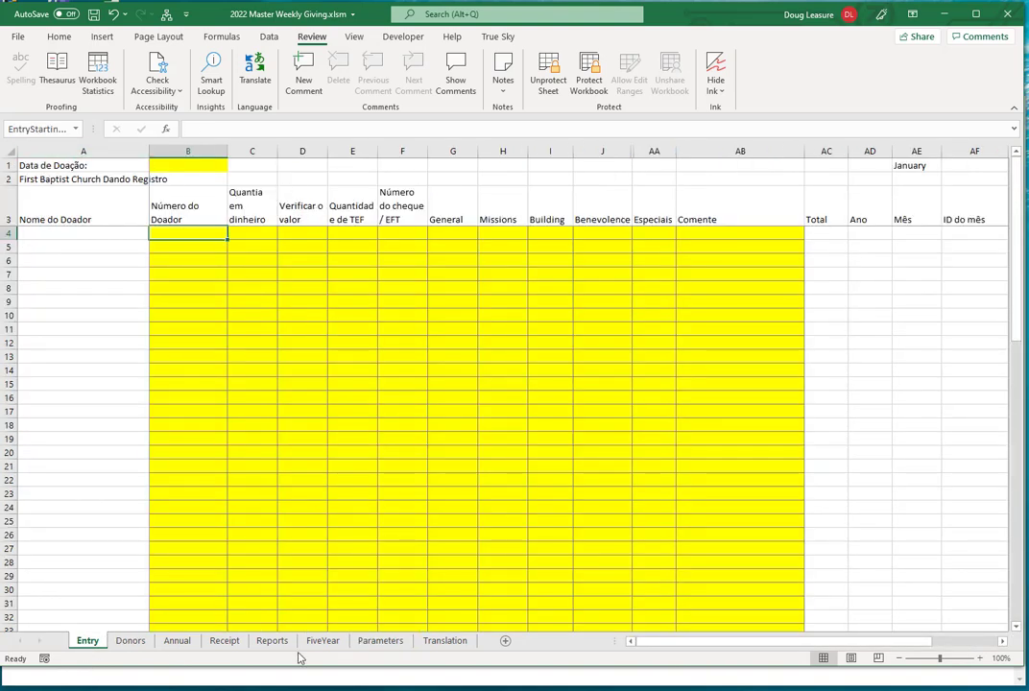
click(166, 14)
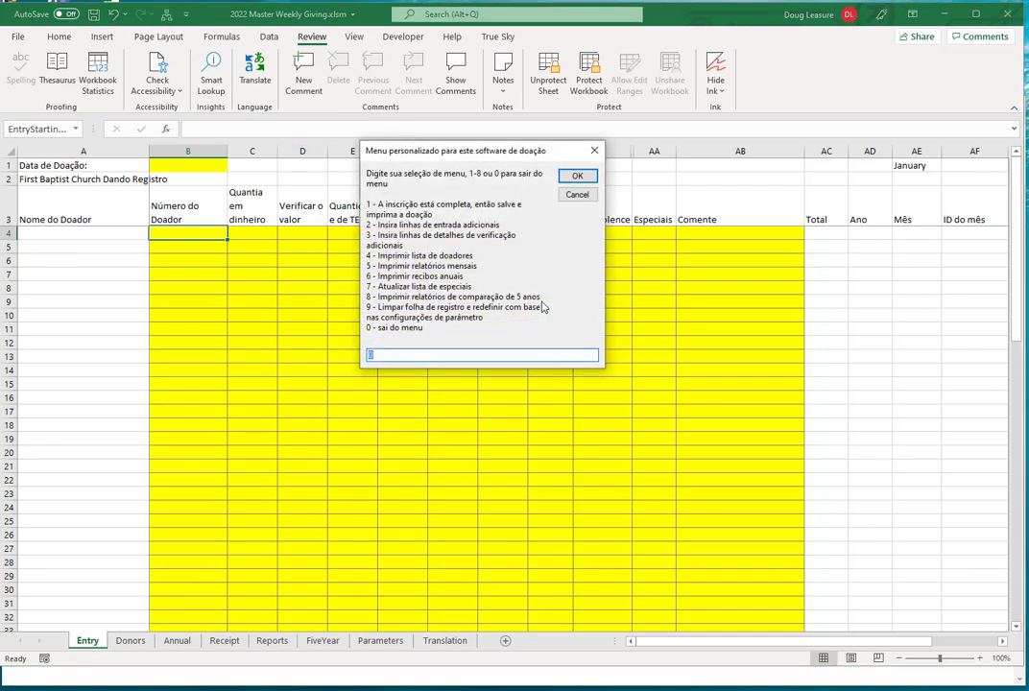
click(576, 195)
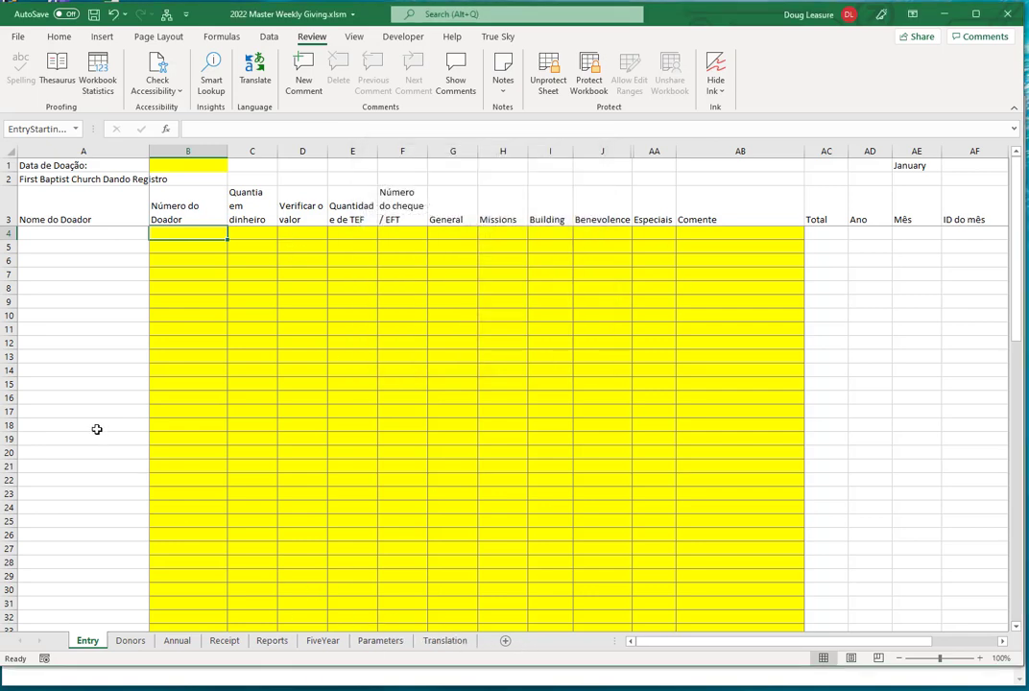
click(382, 643)
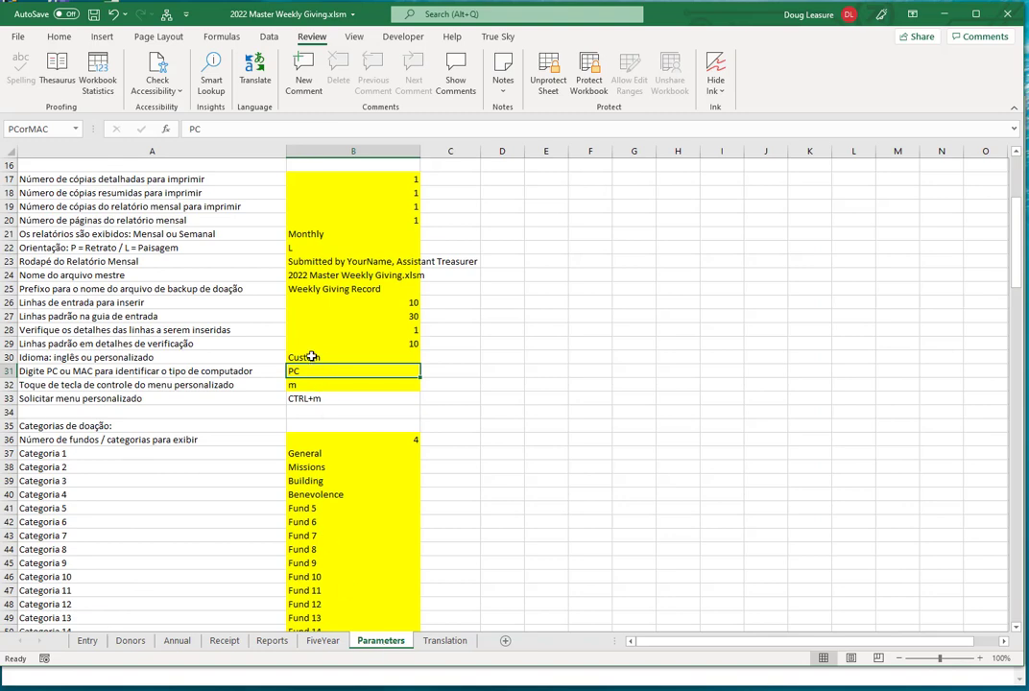
Step: Copy the English labels E3:E19, PARAMETERS through Details, from the Translation sheet
click(442, 640)
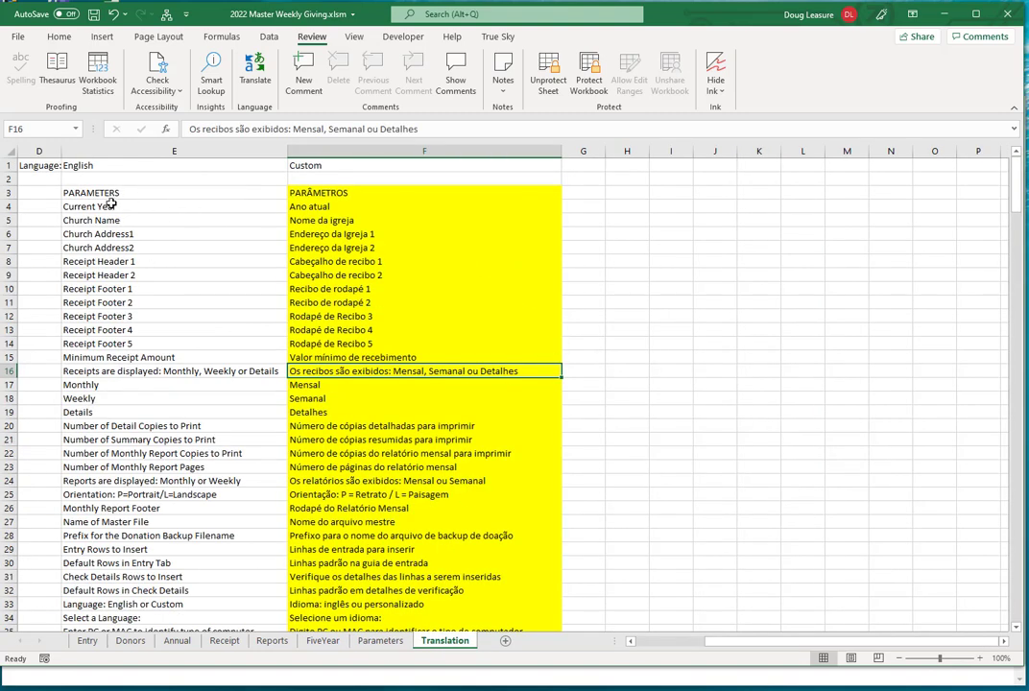
drag(83, 193, 106, 549)
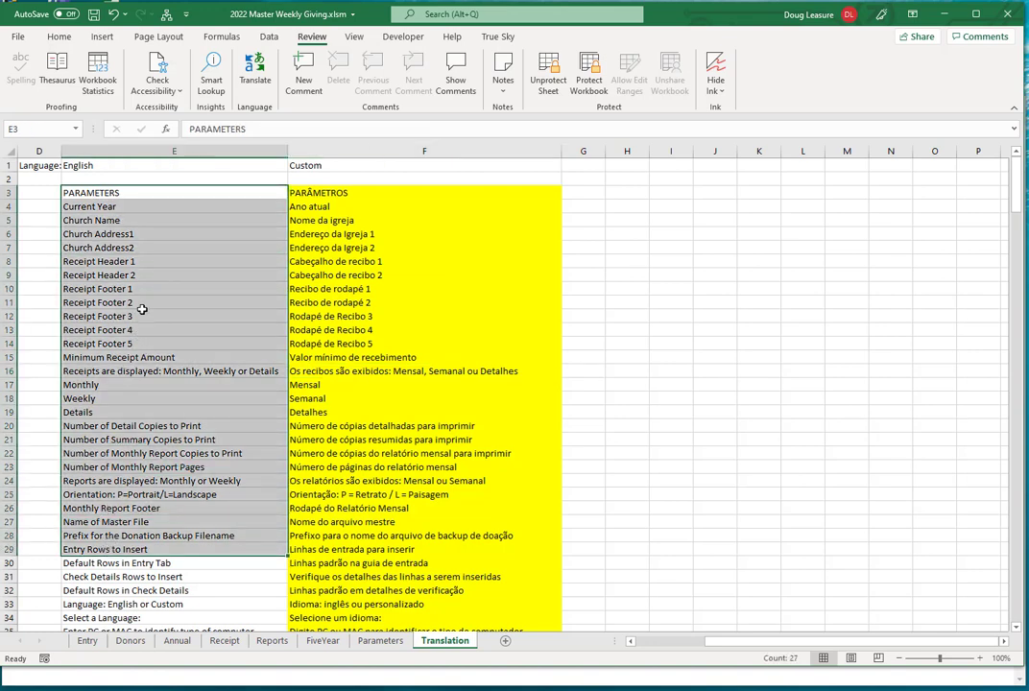
mouse_move(326, 192)
mouse_down()
mouse_move(356, 477)
mouse_move(355, 603)
mouse_up()
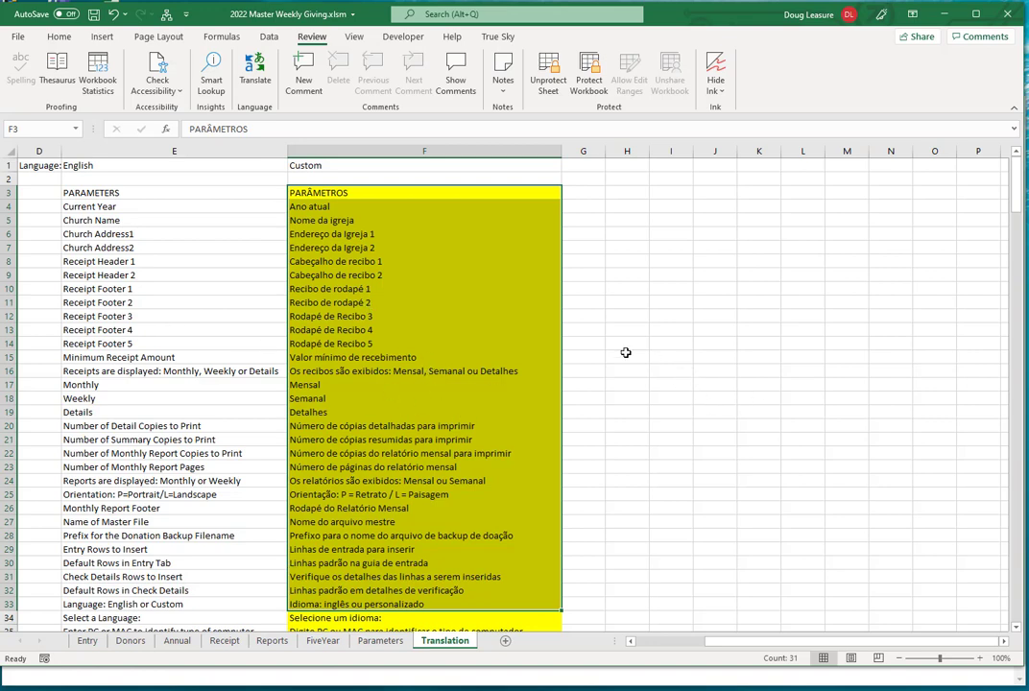
click(86, 192)
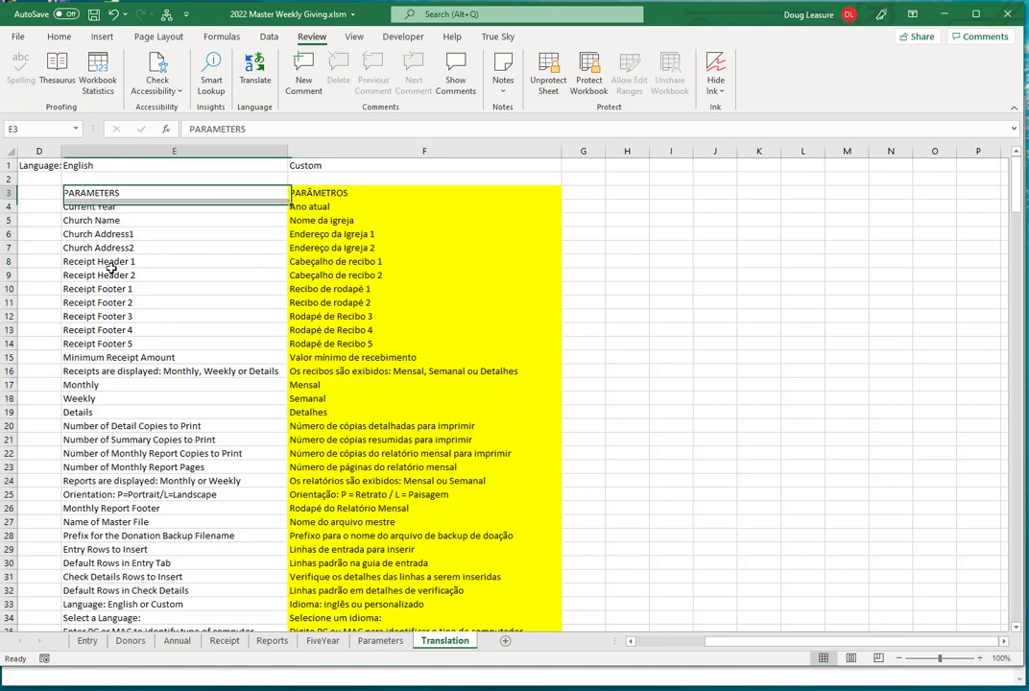
shift+click(85, 412)
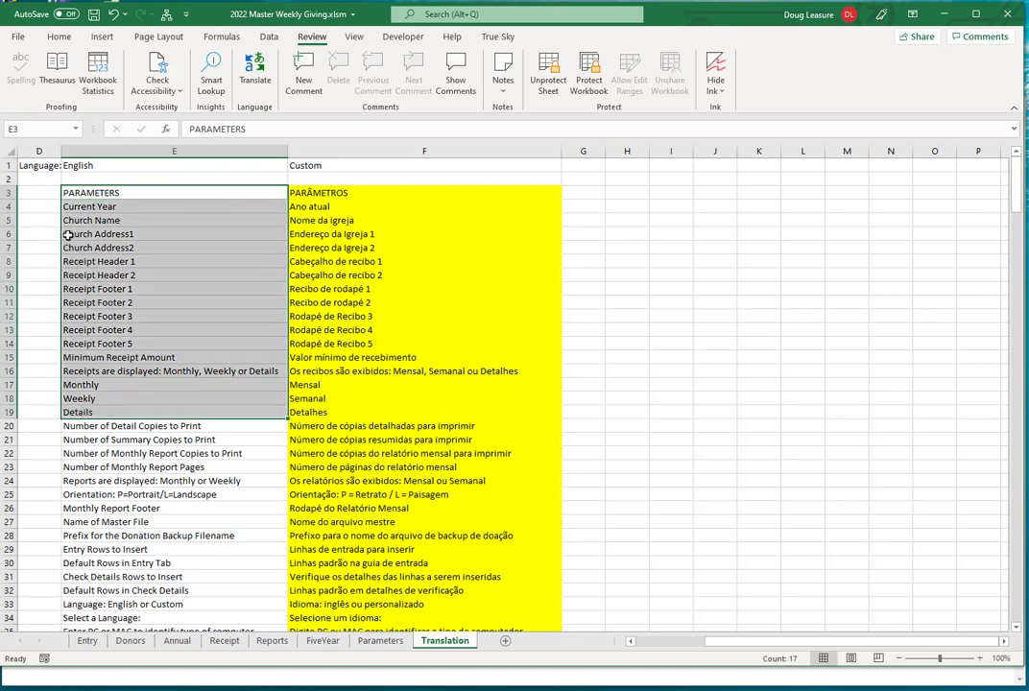
key(ctrl+c)
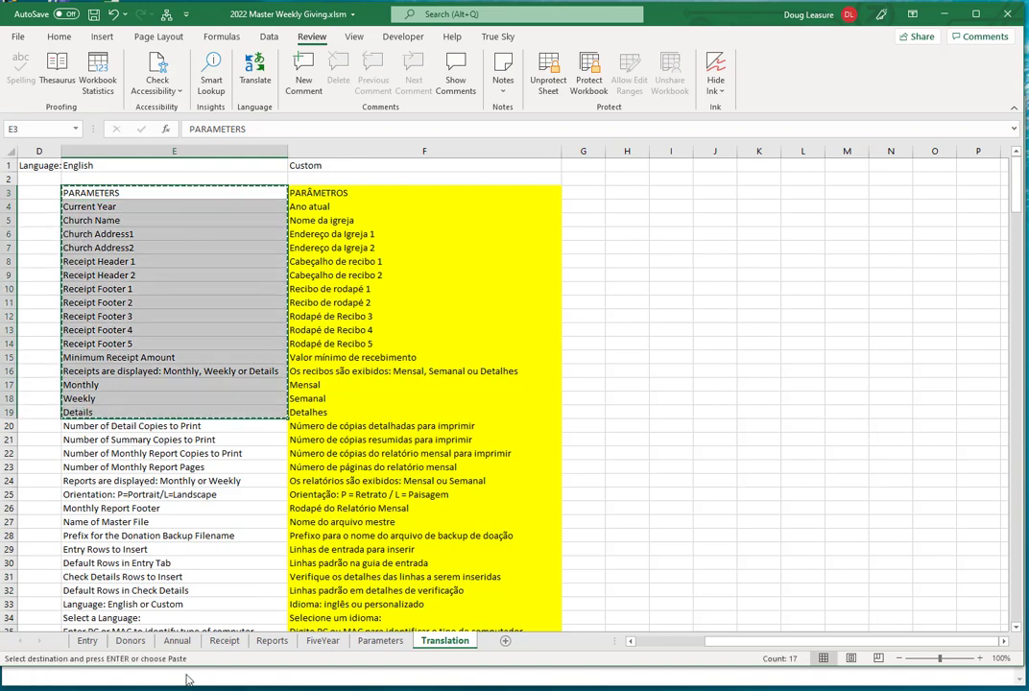
click(188, 678)
Step: Translate the pasted labels into Portuguese in Google Translate and select the translated text
drag(200, 338, 86, 318)
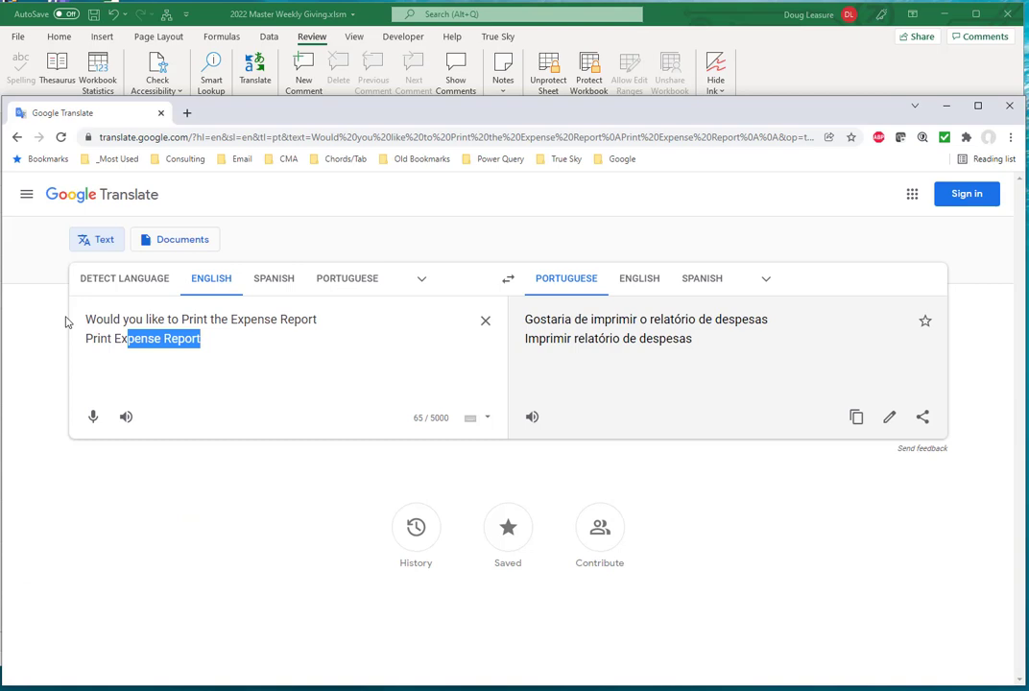
key(ctrl+v)
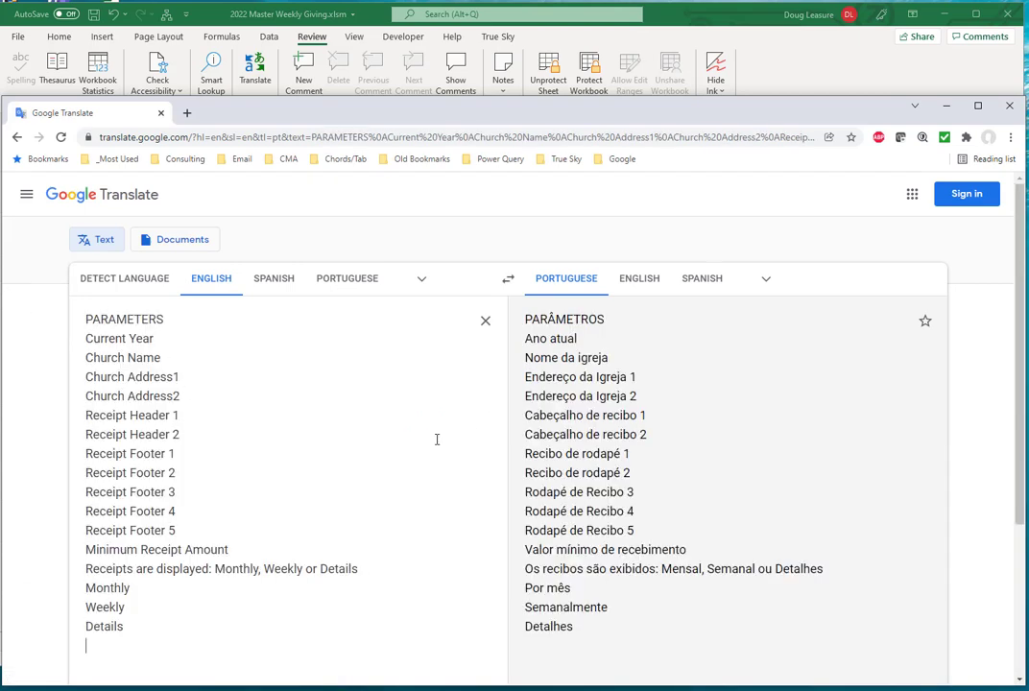
click(700, 279)
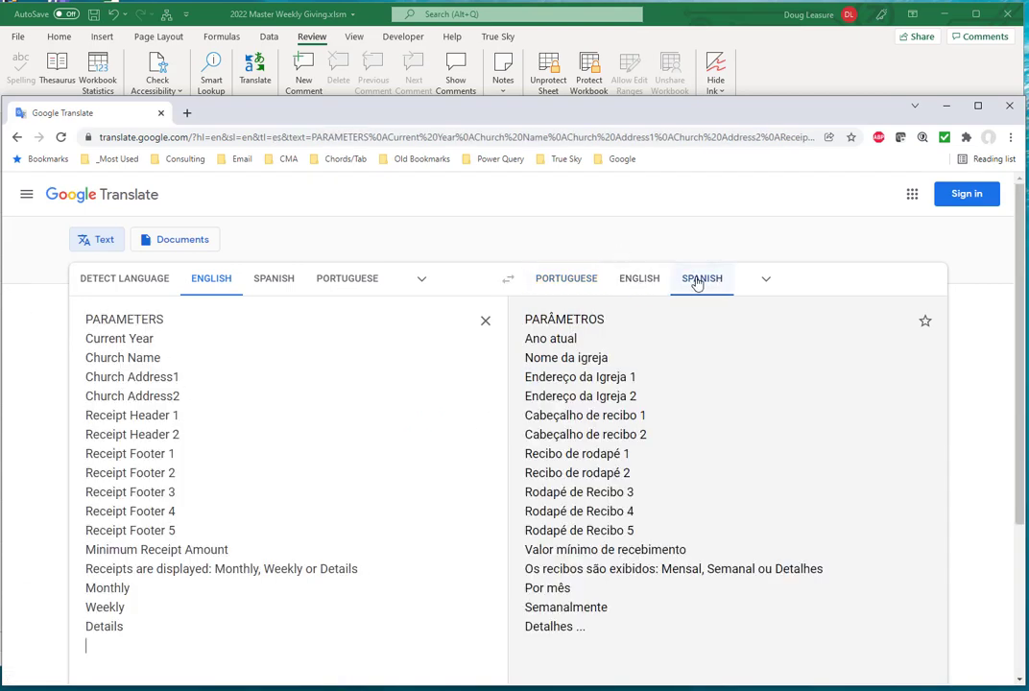
click(569, 280)
drag(576, 635, 502, 331)
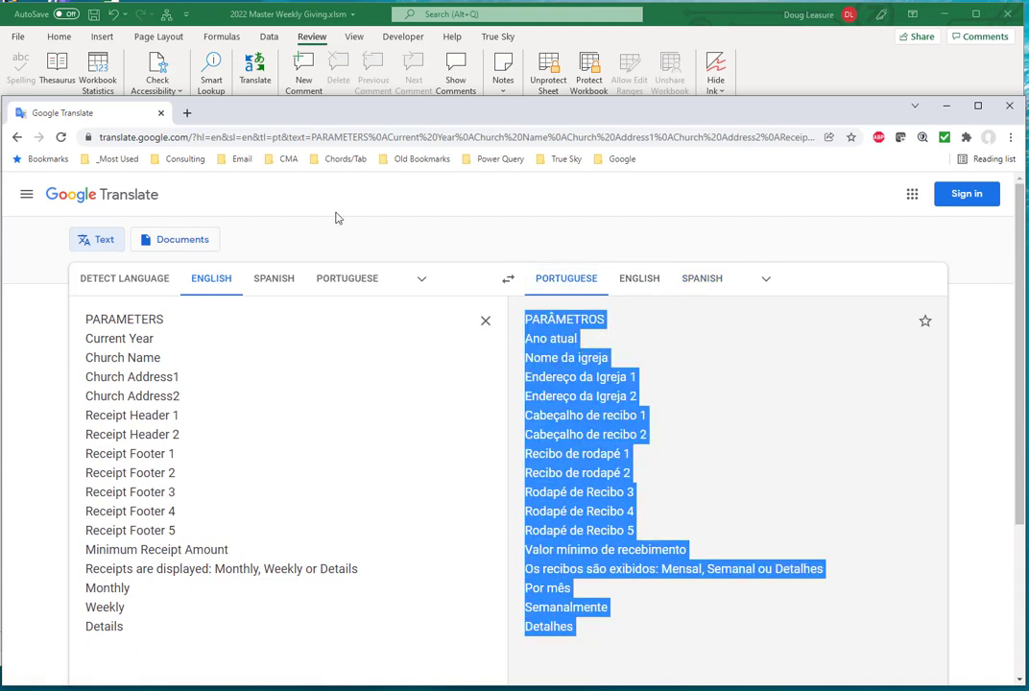
click(700, 23)
drag(327, 195, 327, 412)
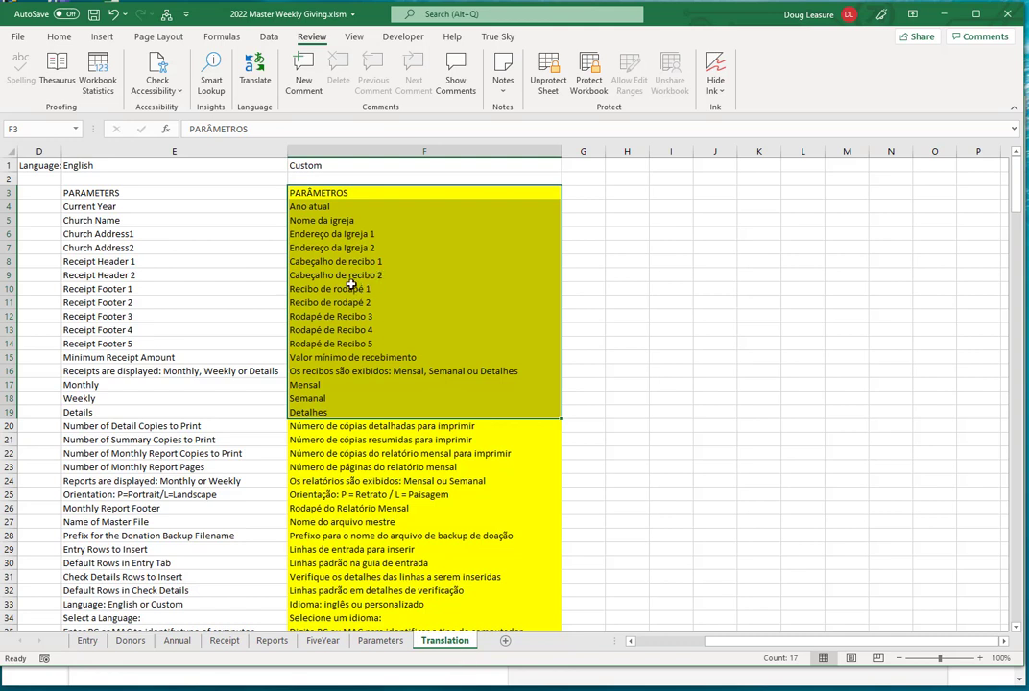
Step: Fill F3:F19 with the Portuguese labels PARÂMETROS through Detalhes, redoing a misformatted paste
key(Delete)
key(ctrl+v)
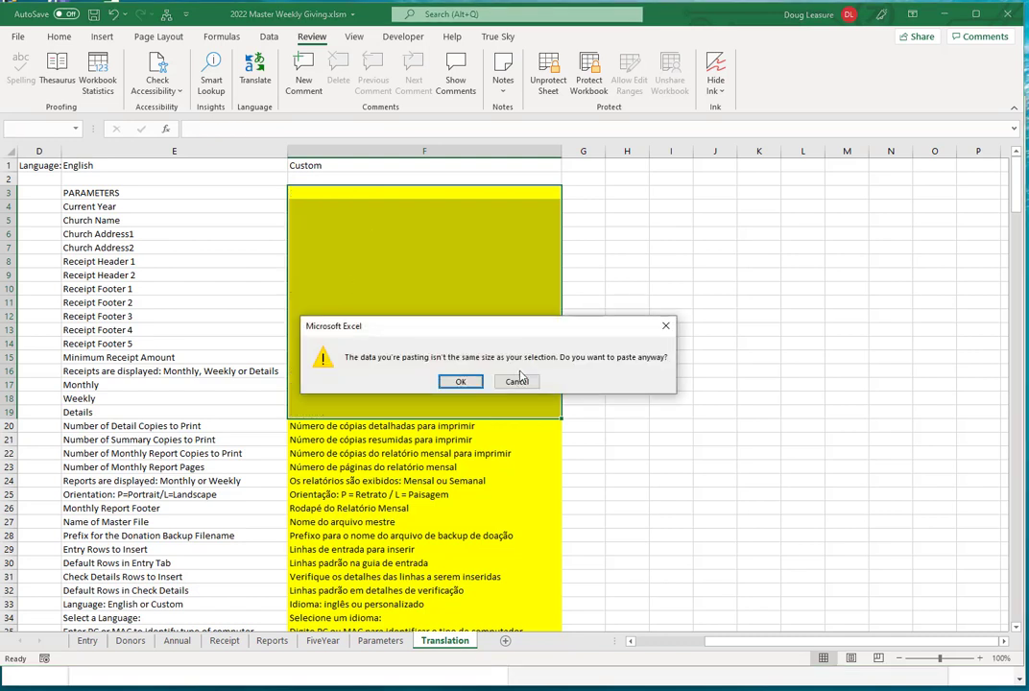
click(460, 381)
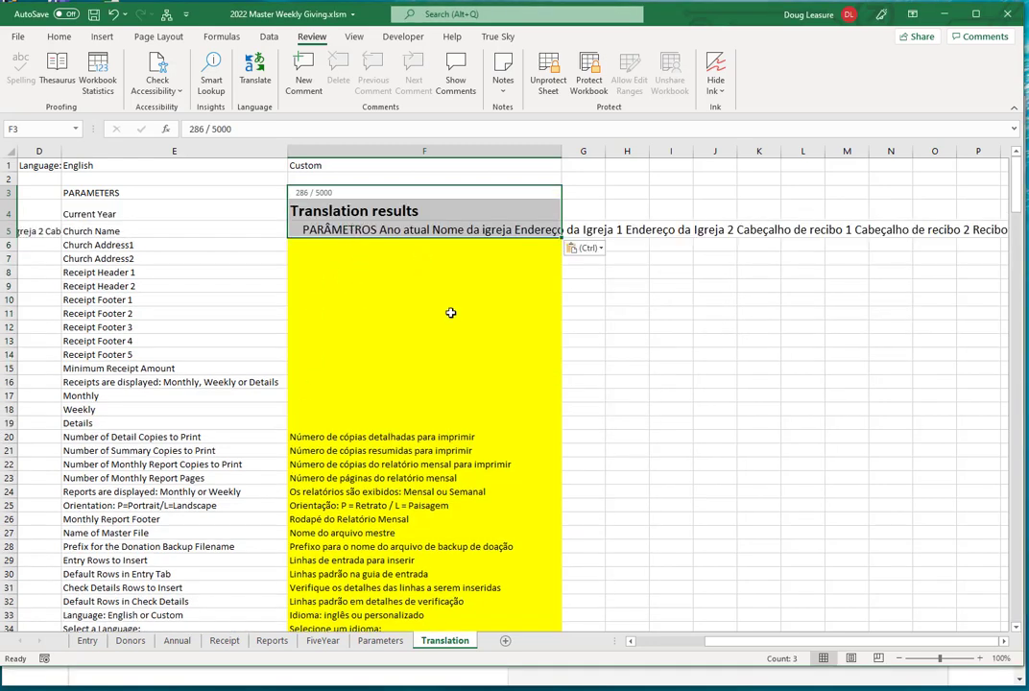
key(ctrl+z)
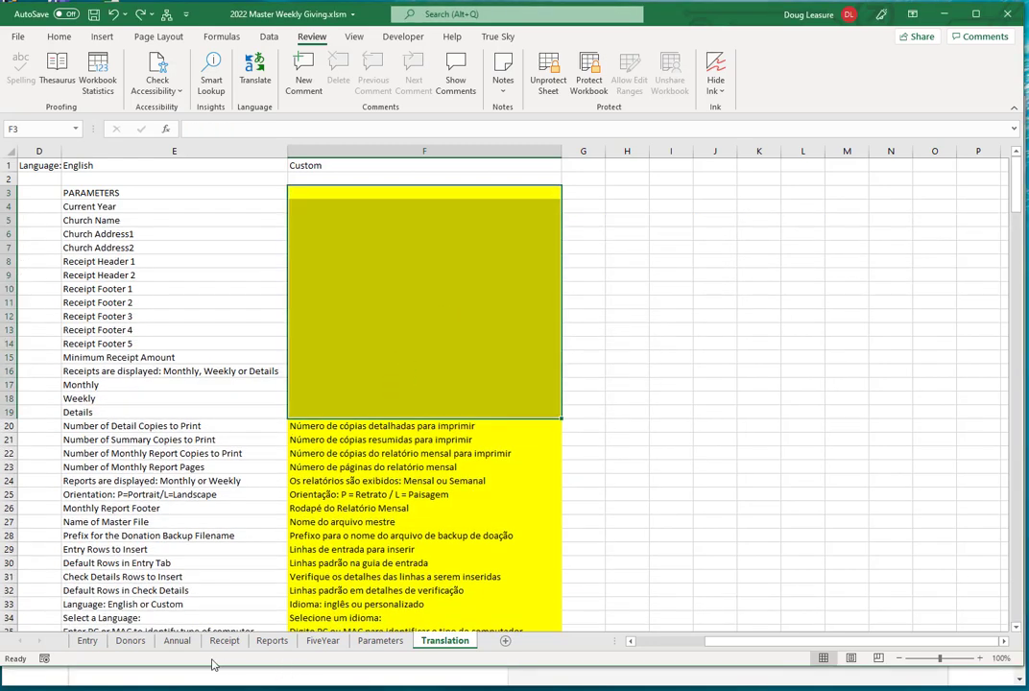
click(172, 681)
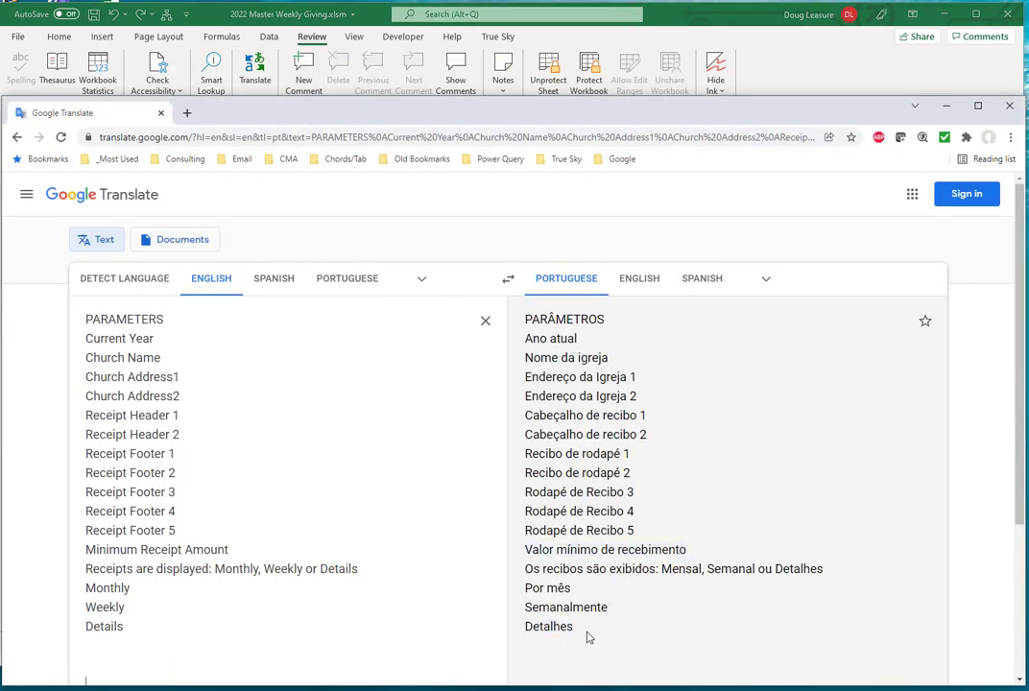
drag(588, 636, 550, 333)
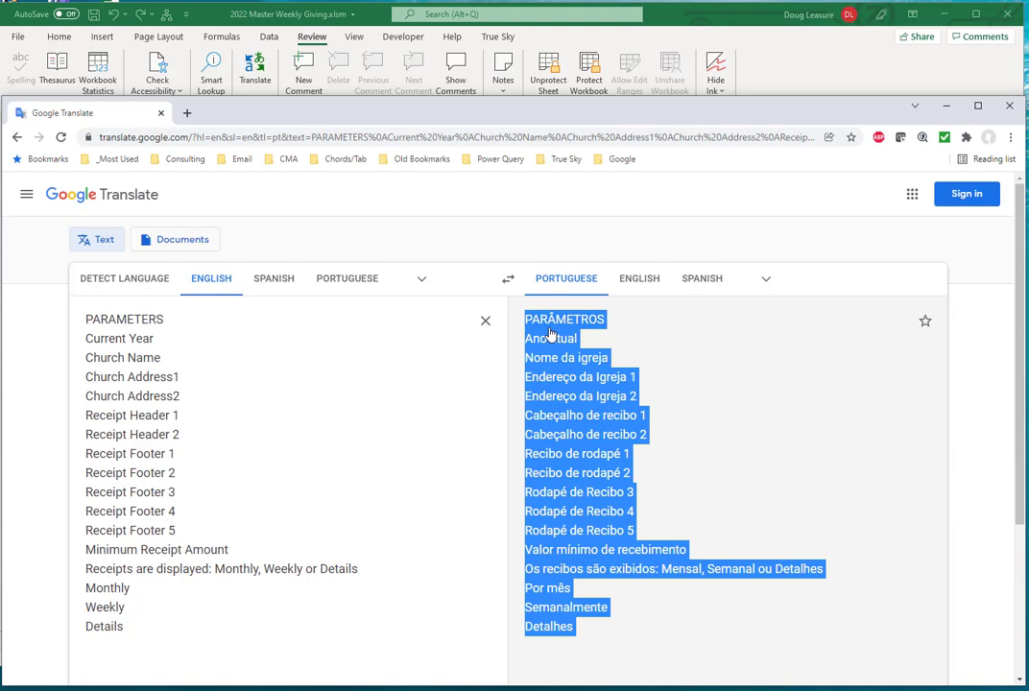
click(696, 4)
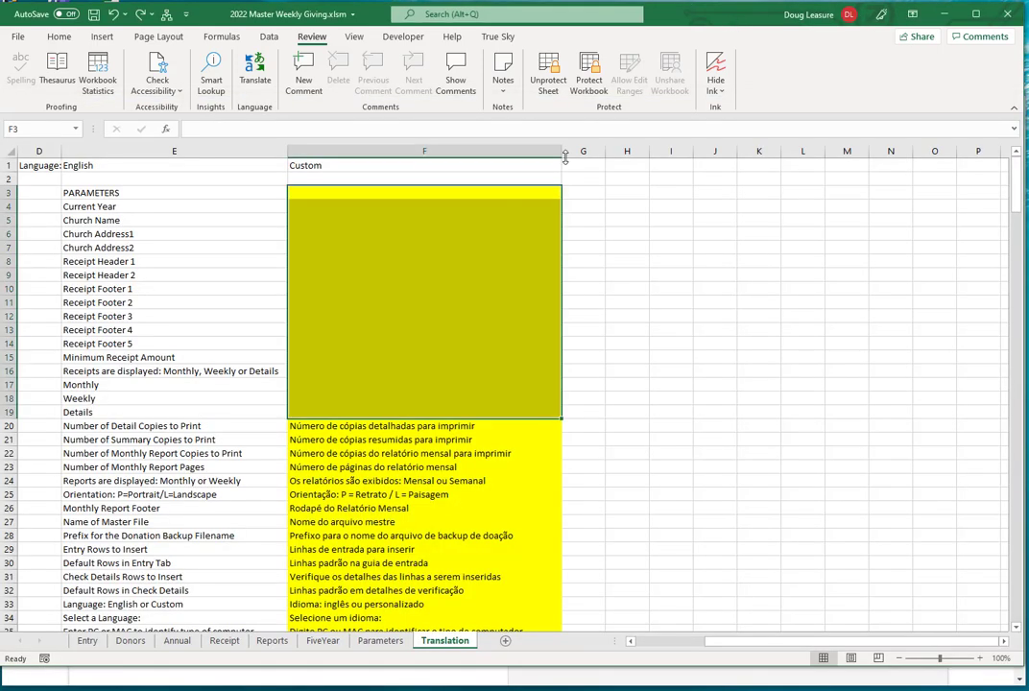
key(ctrl+v)
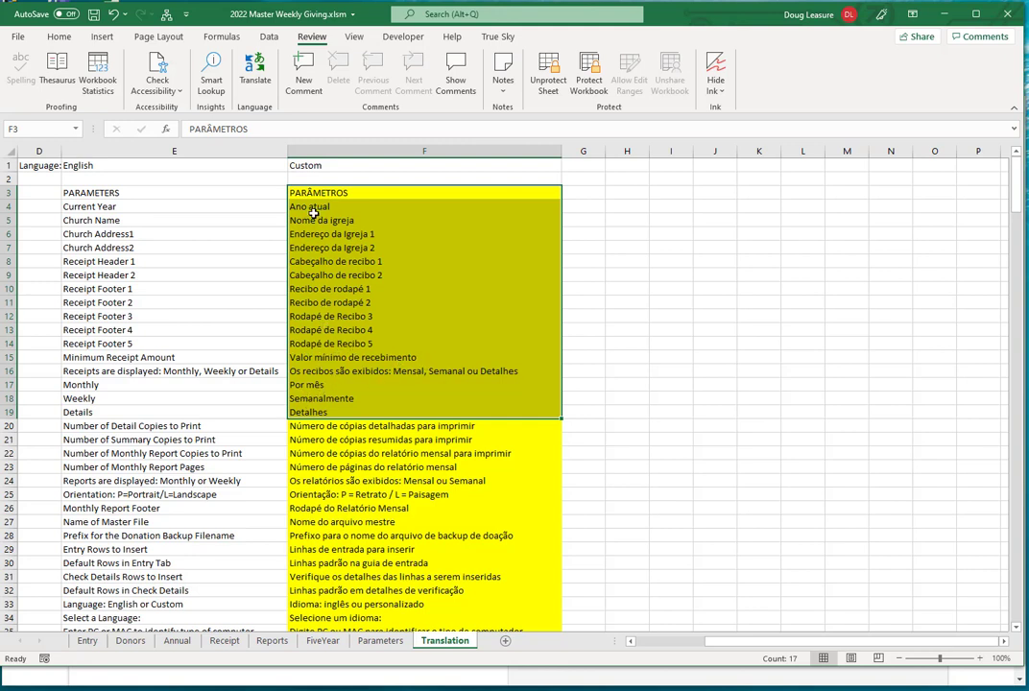
Step: Change the B30 language from Custom back to English on the Parameters sheet
click(364, 641)
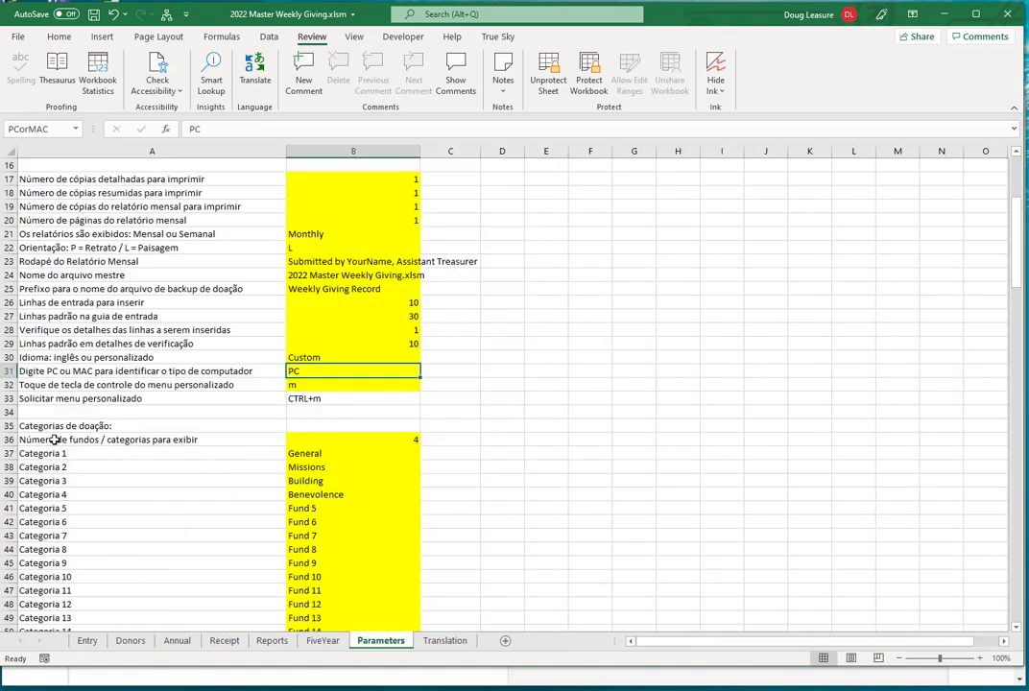
click(38, 357)
click(322, 358)
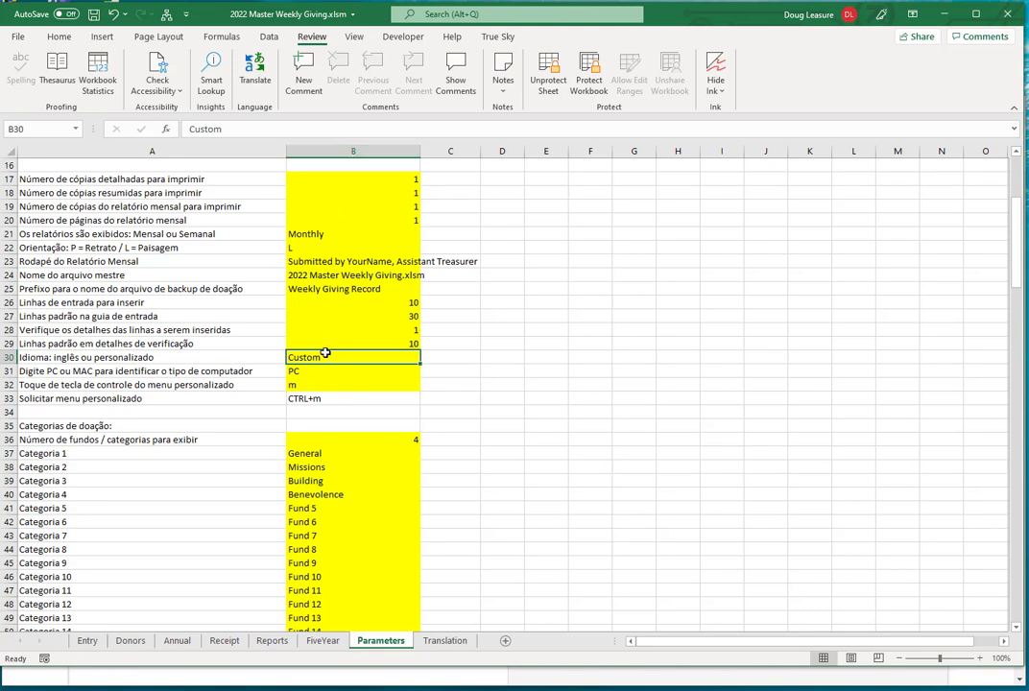
text(Englsi)
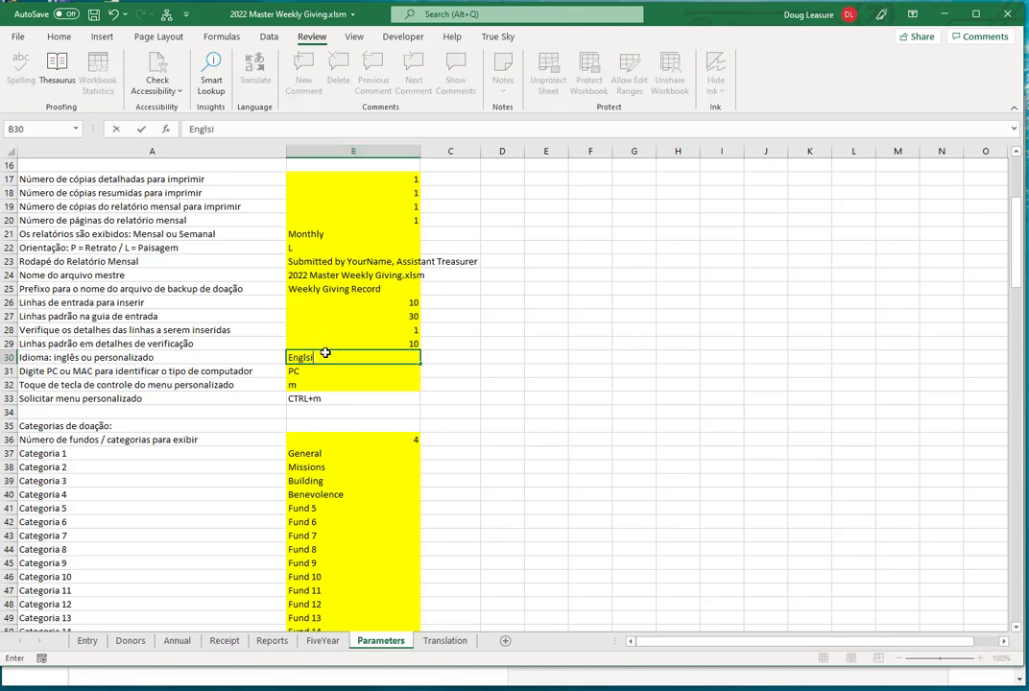
key(BackSpace)
key(BackSpace)
text(ish)
key(Return)
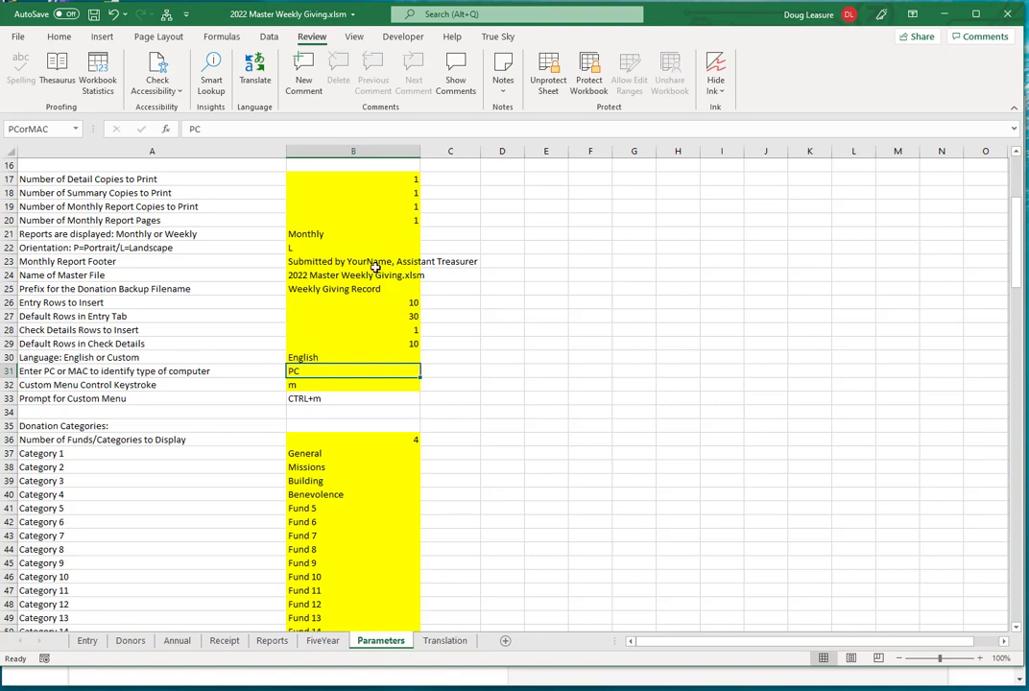
scroll(92, 361, down, 1)
scroll(92, 360, down, 2)
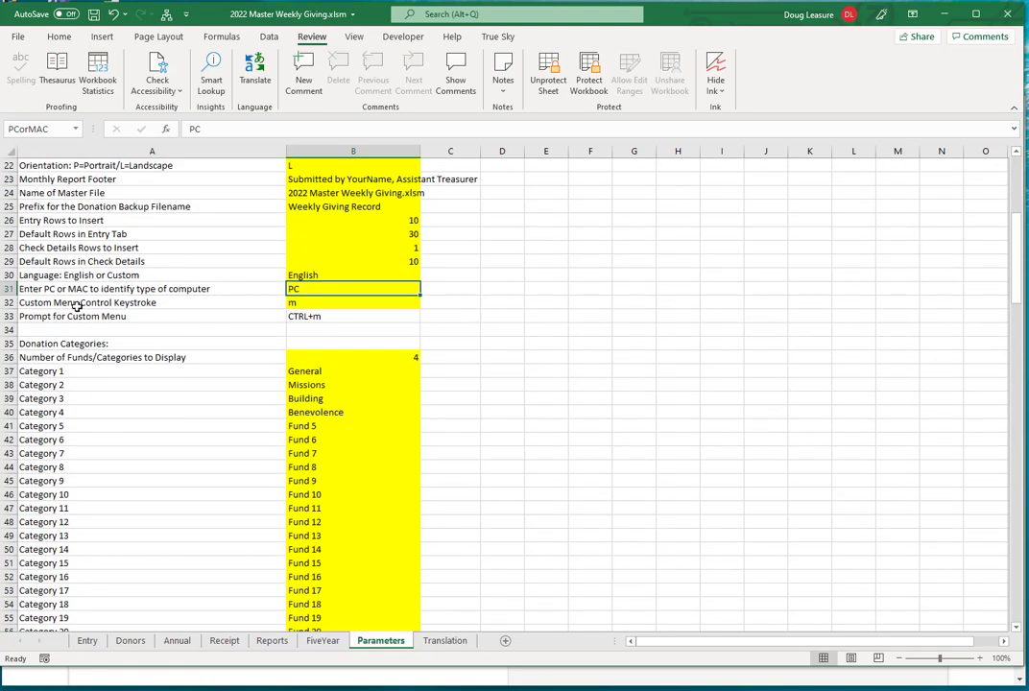
click(317, 304)
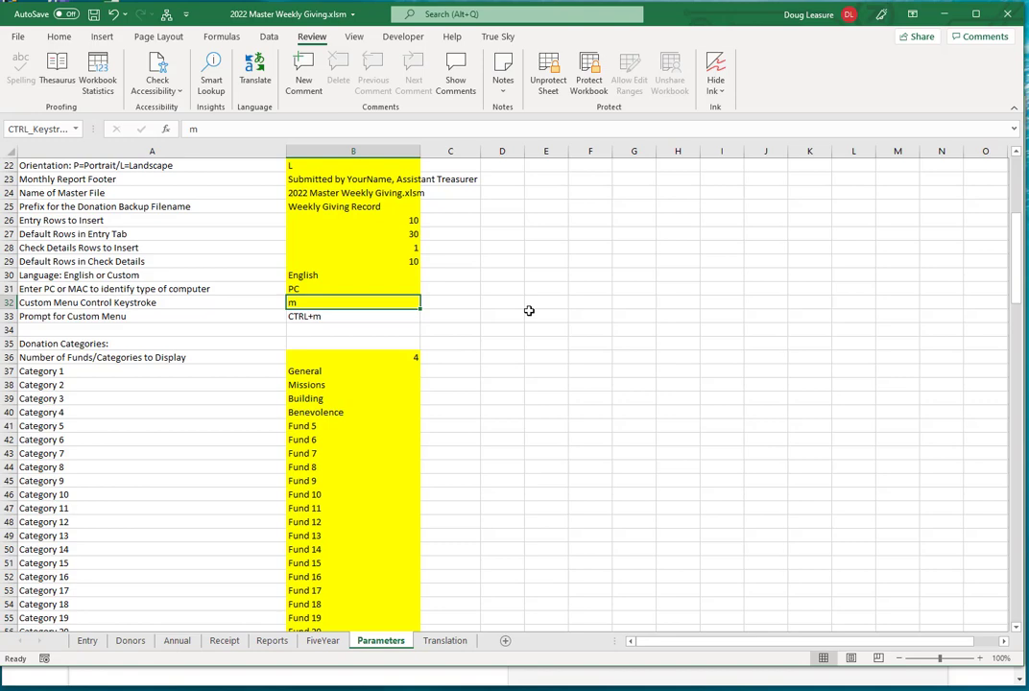
key(ctrl+m)
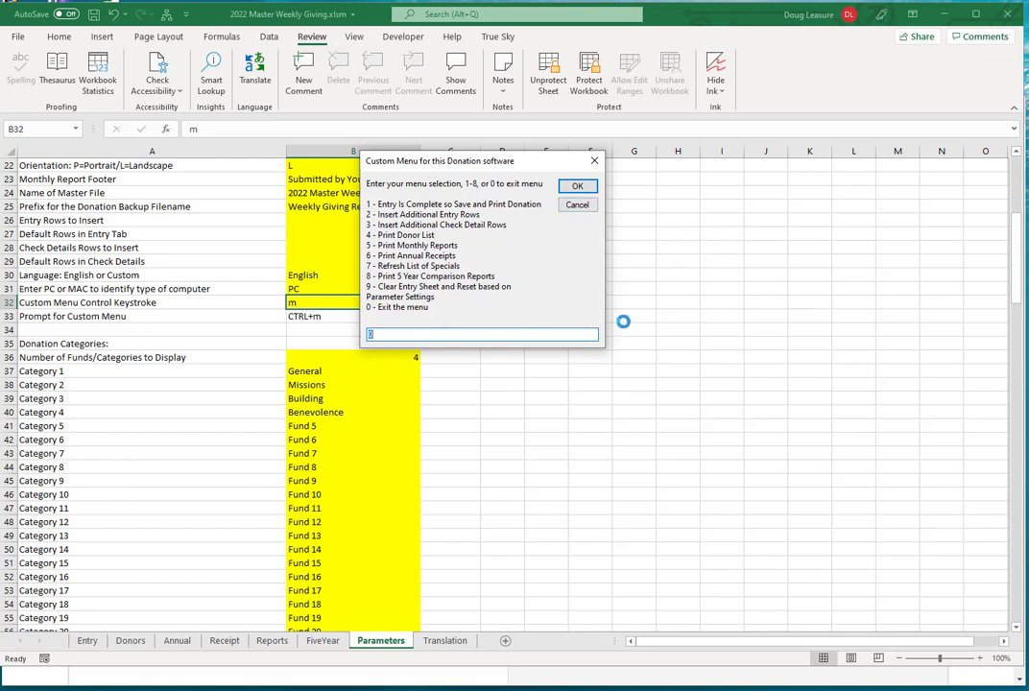
click(576, 204)
scroll(447, 300, down, 4)
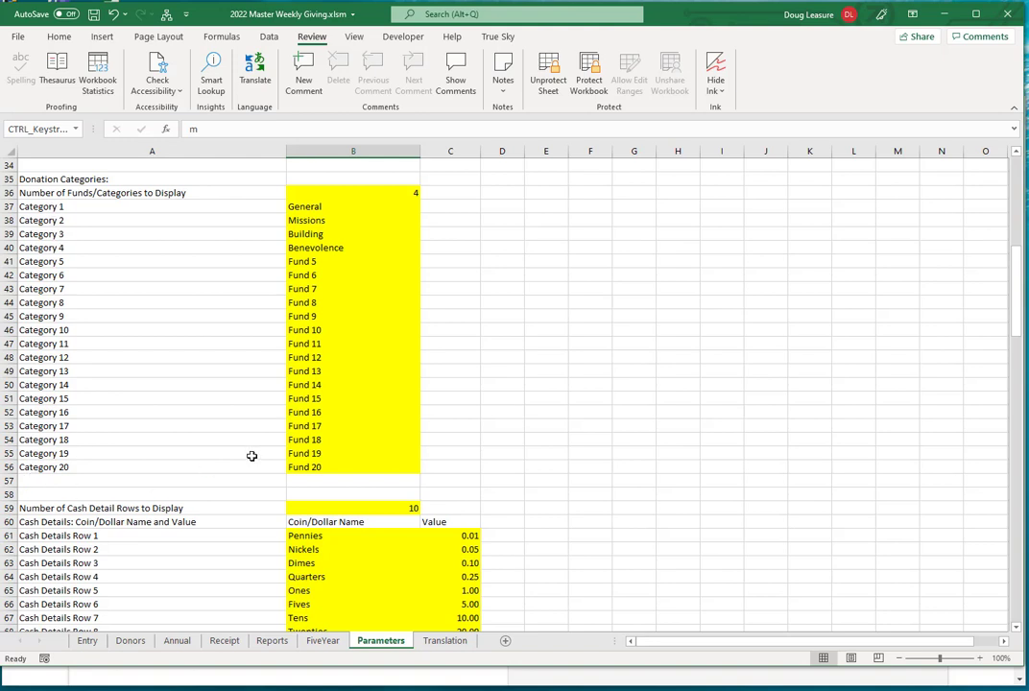
drag(331, 207, 345, 262)
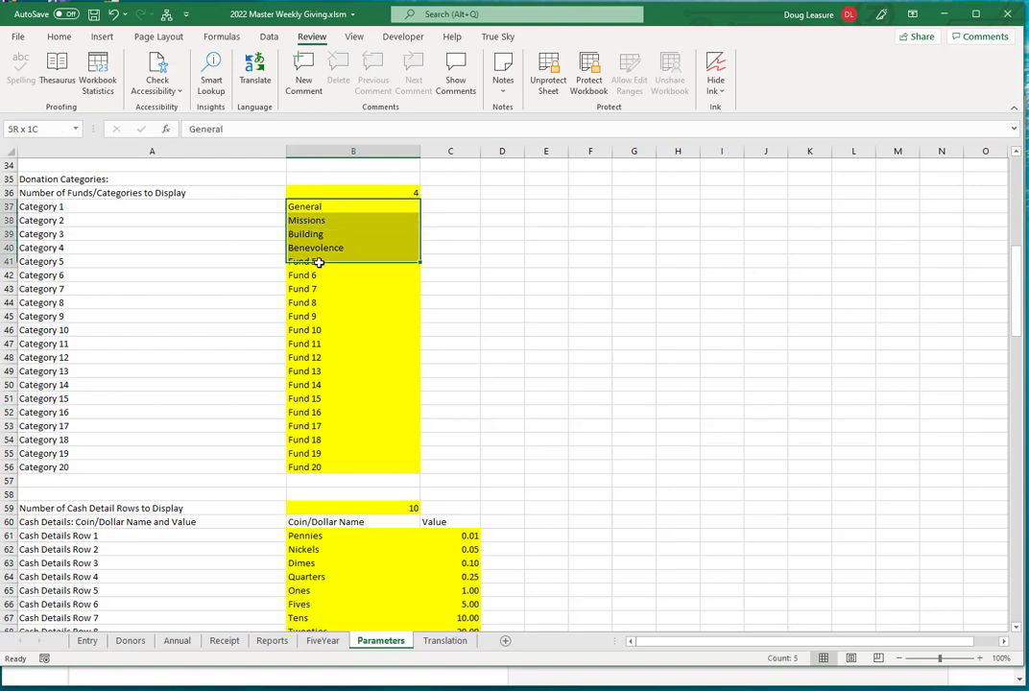
click(337, 193)
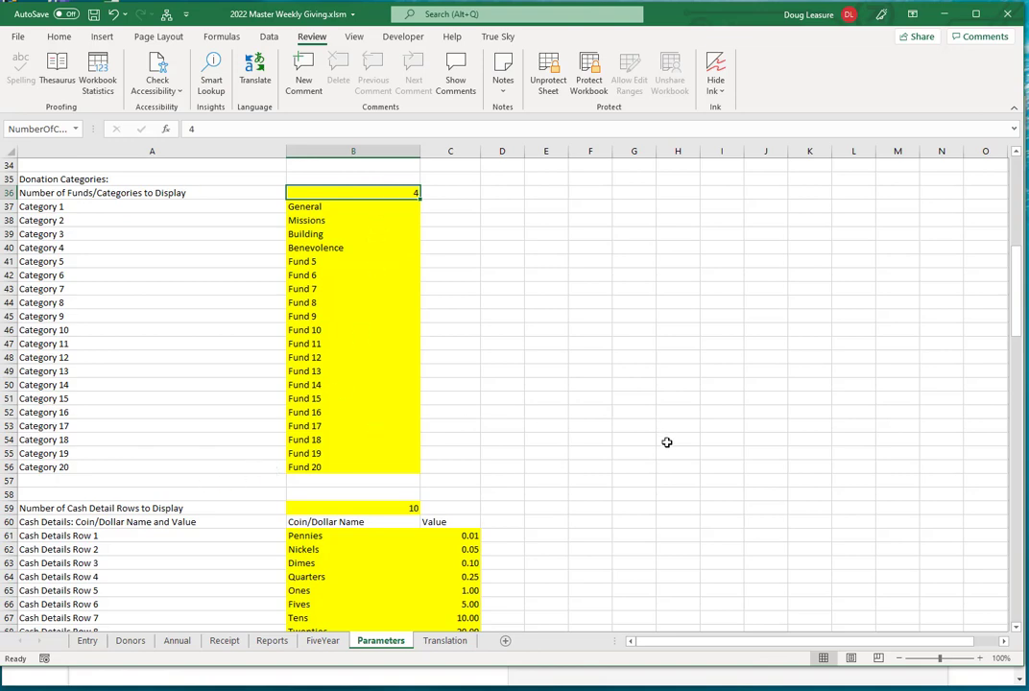
scroll(668, 445, down, 2)
scroll(667, 446, down, 1)
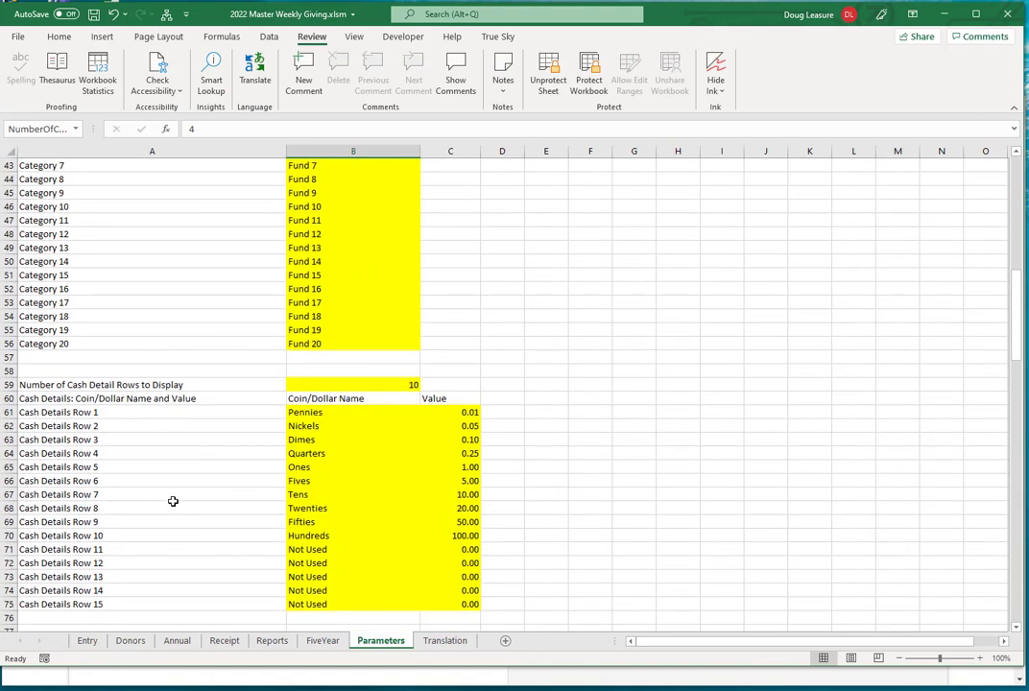
scroll(172, 500, down, 2)
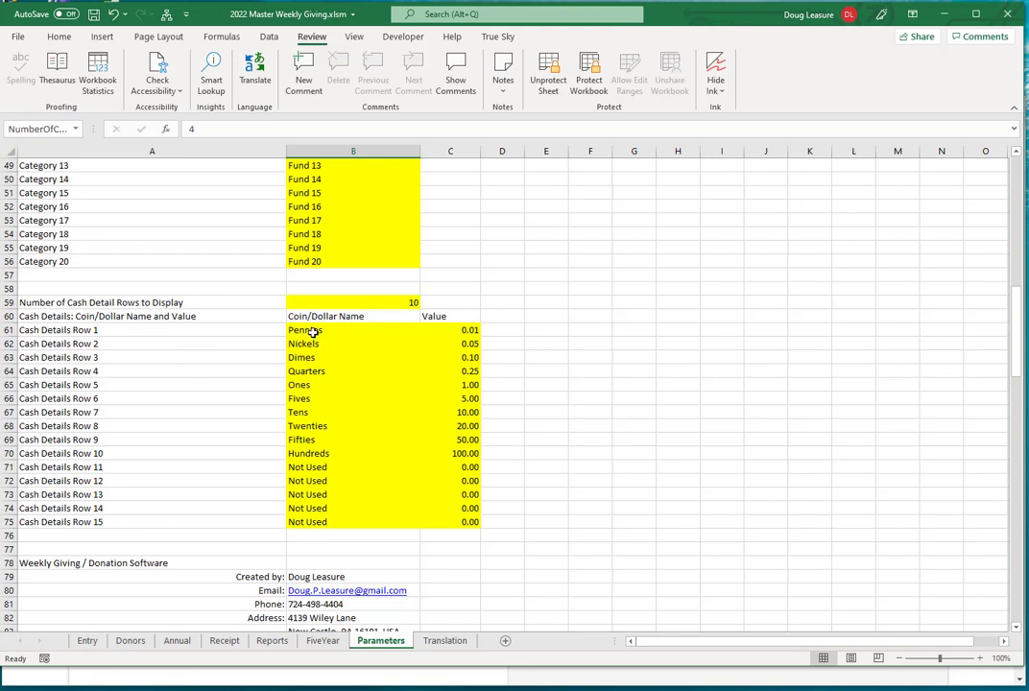
drag(312, 331, 307, 454)
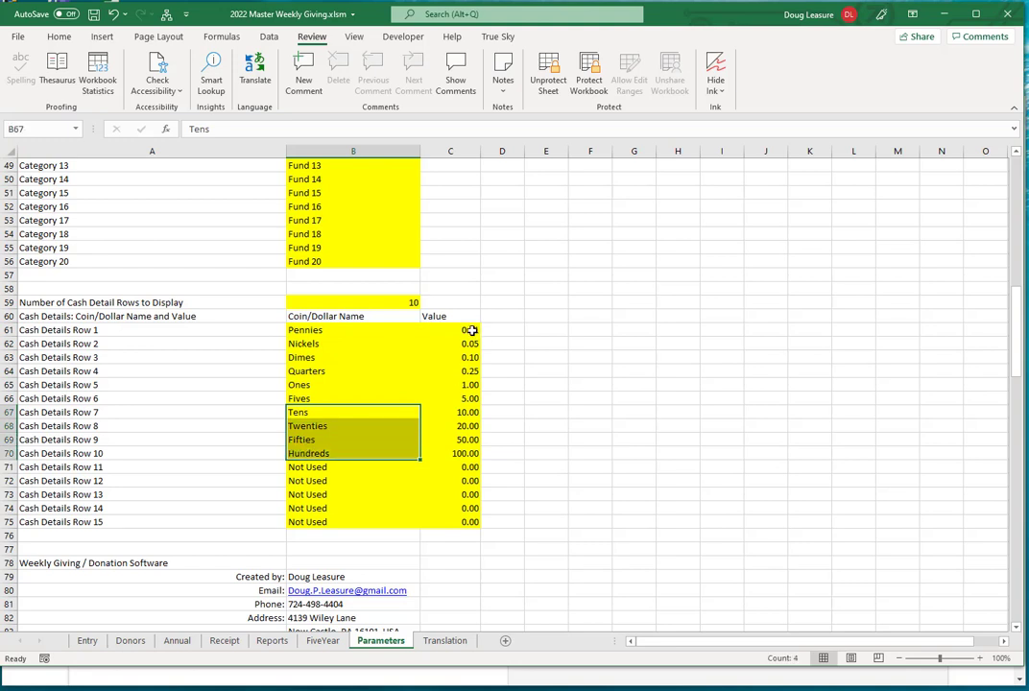
drag(470, 329, 468, 465)
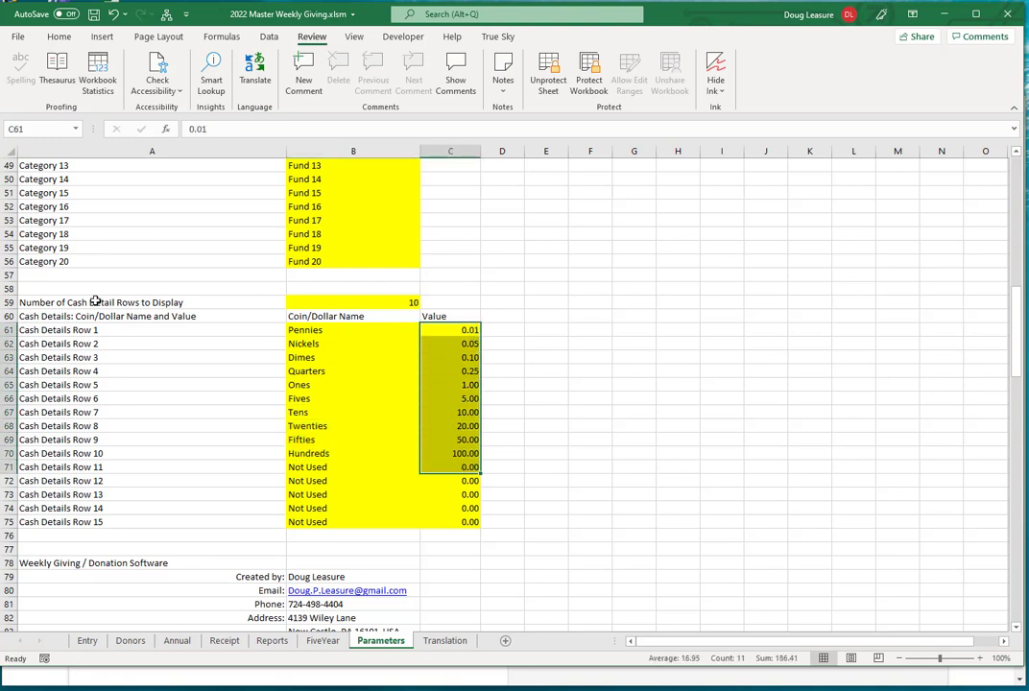
click(391, 302)
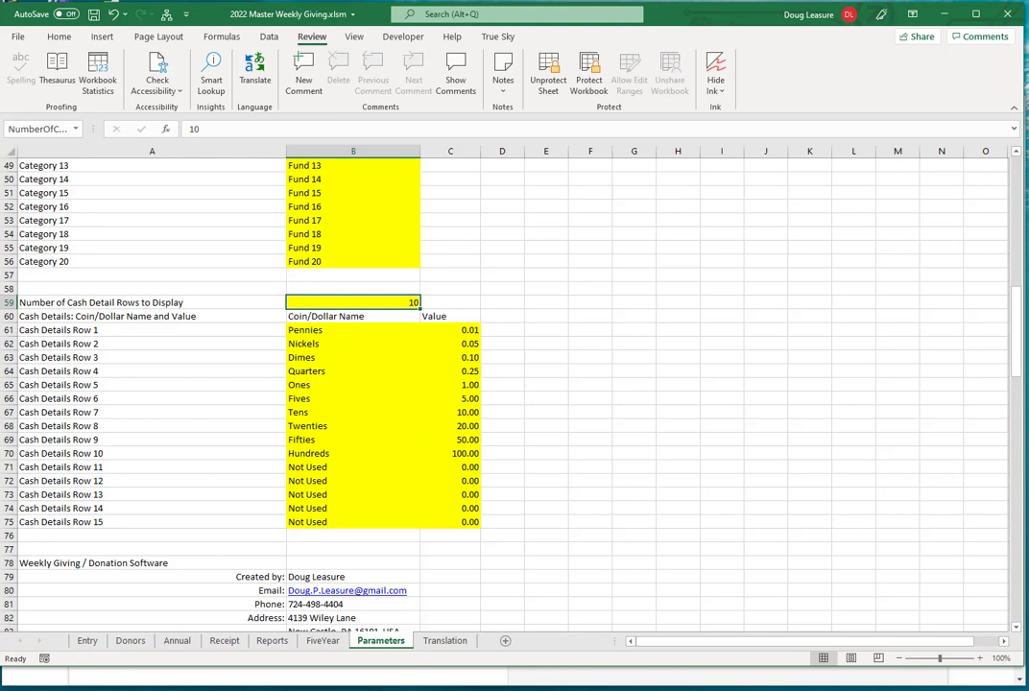
Step: Paste the centavo and real denominations as values starting at the Pennies cell
scroll(535, 470, down, 1)
scroll(534, 470, down, 1)
scroll(281, 291, up, 1)
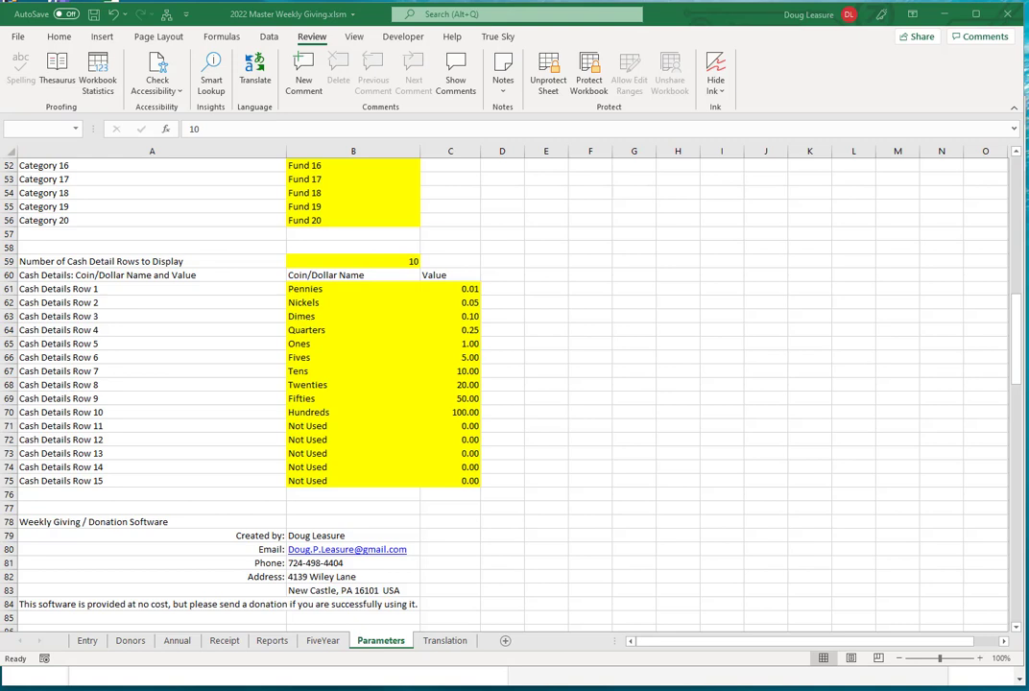
click(300, 289)
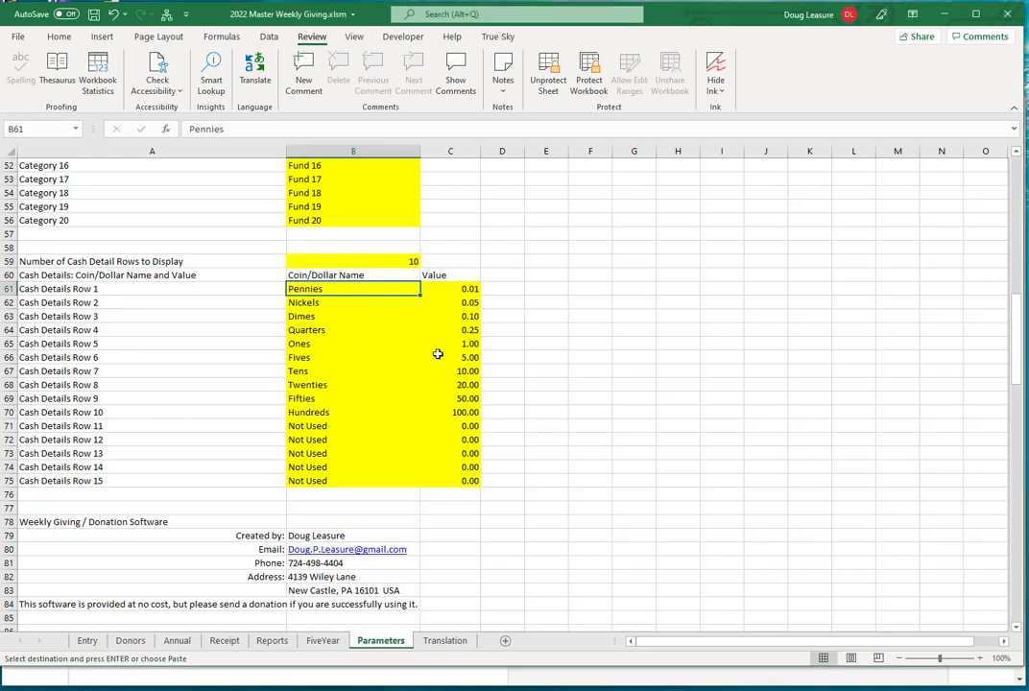
right_click(327, 292)
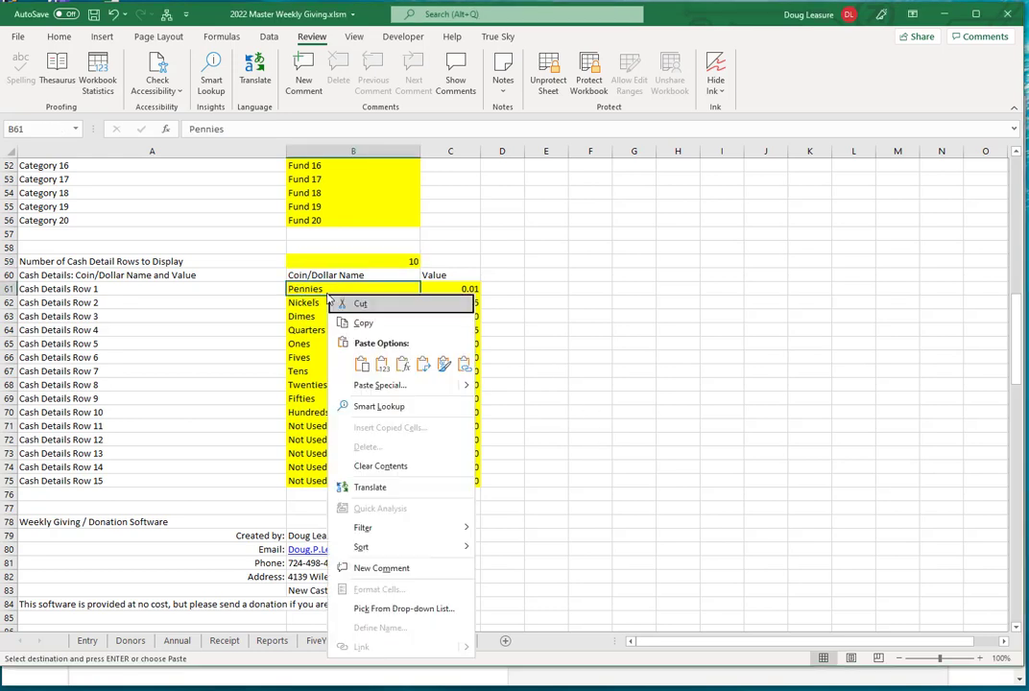
click(384, 358)
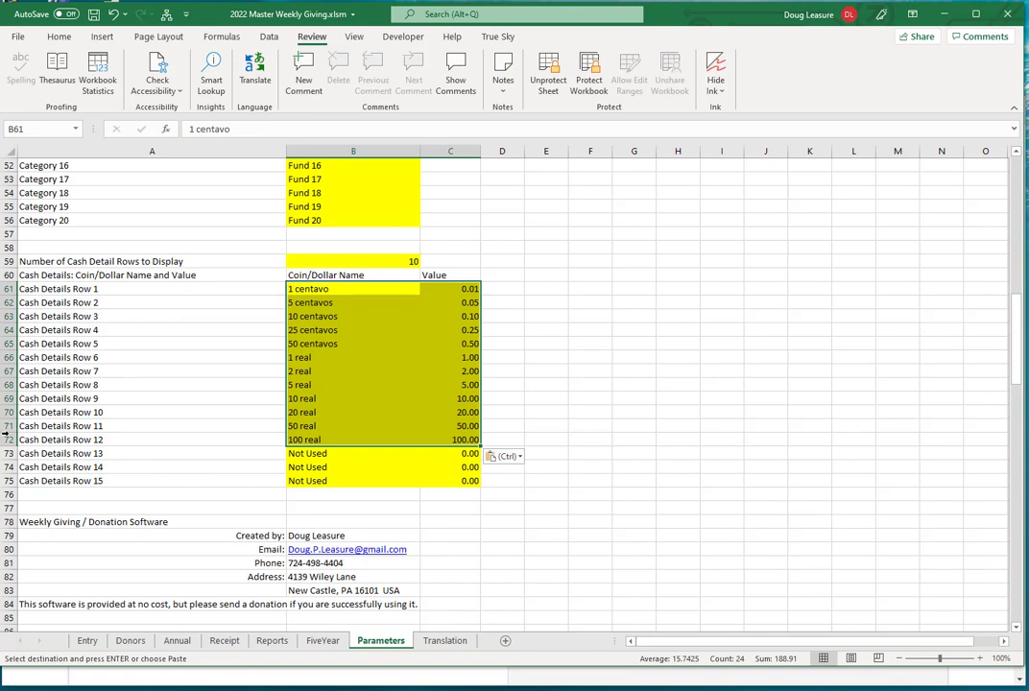
Step: Set the number of cash detail rows to display to 12
click(387, 264)
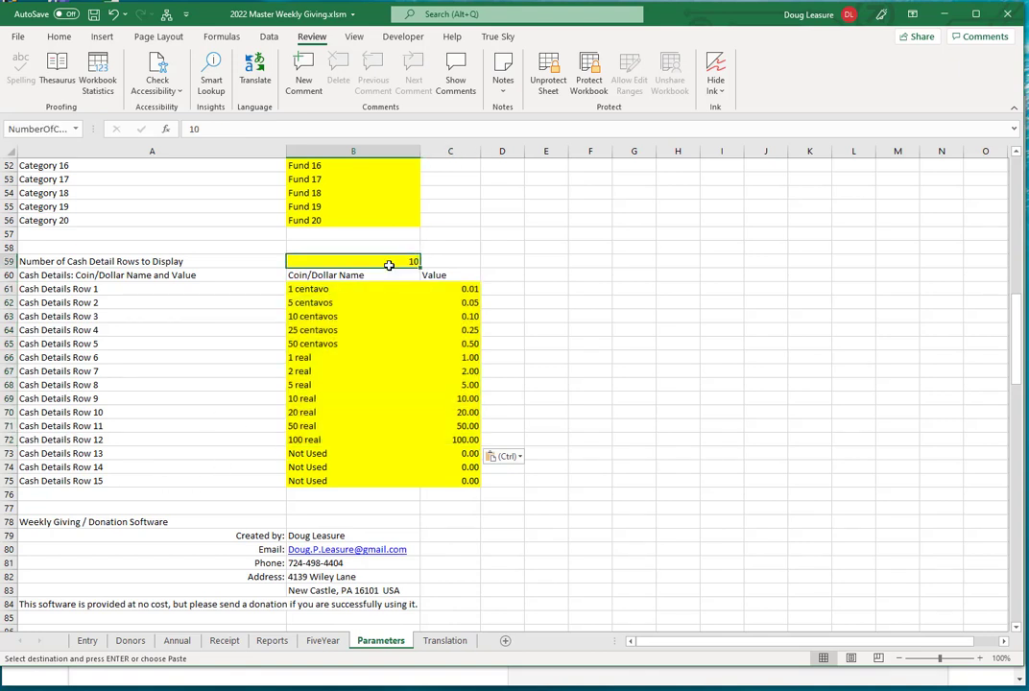
text(12)
key(Return)
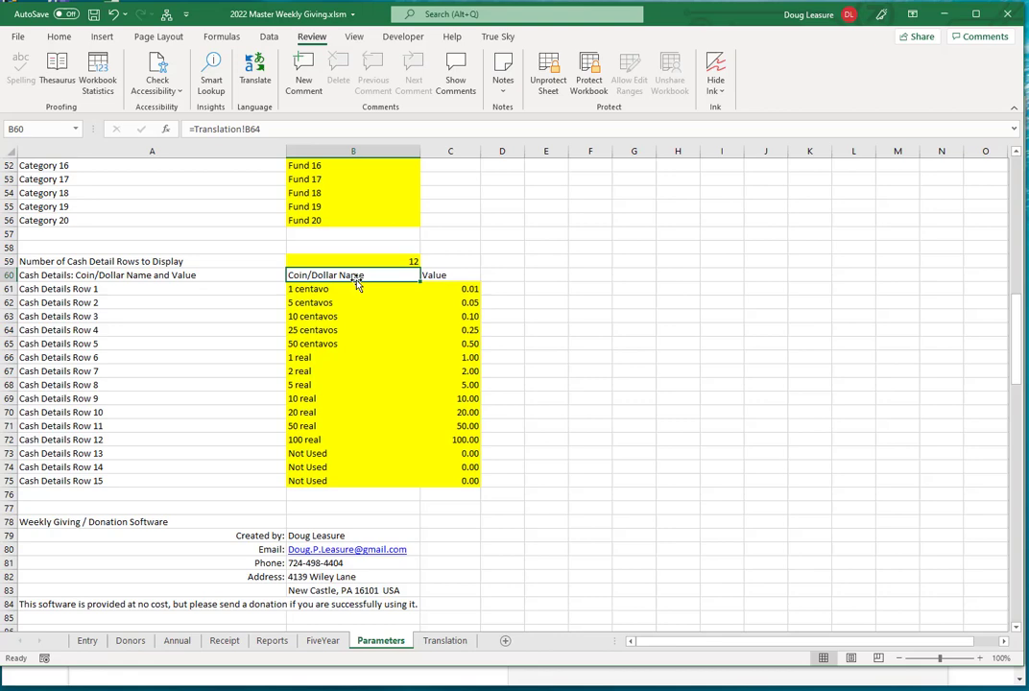
click(86, 640)
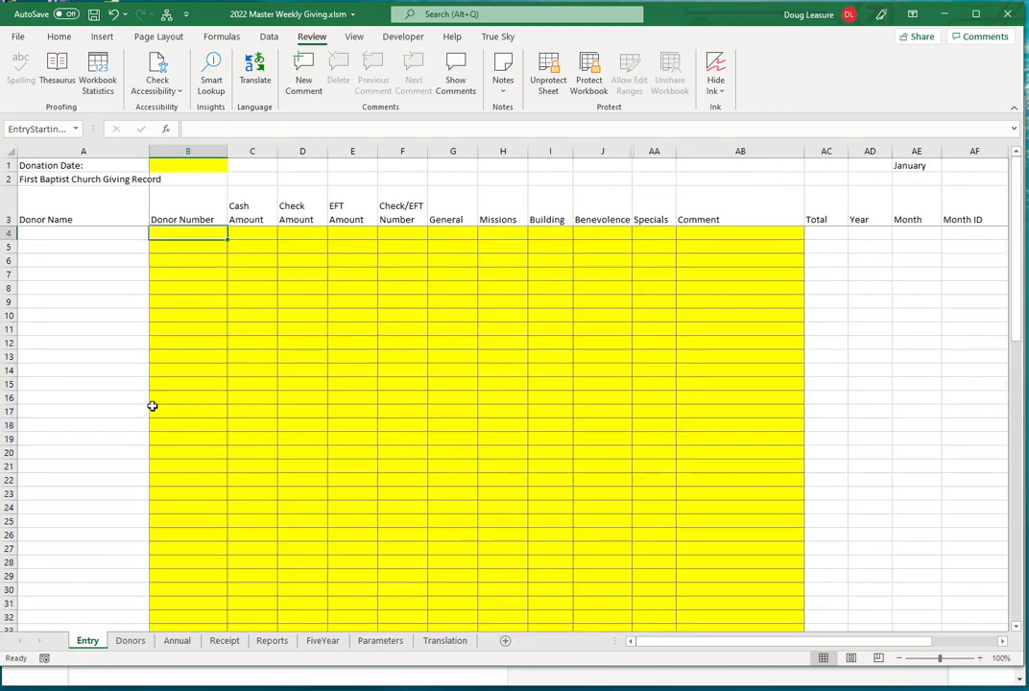
scroll(152, 406, down, 9)
scroll(68, 433, down, 2)
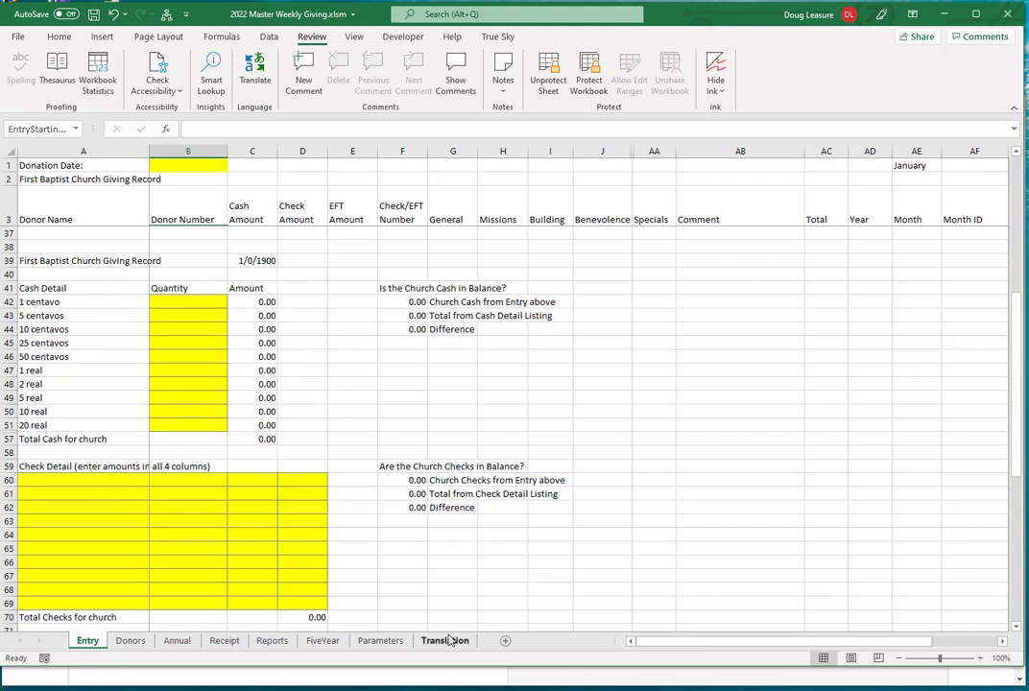
click(388, 645)
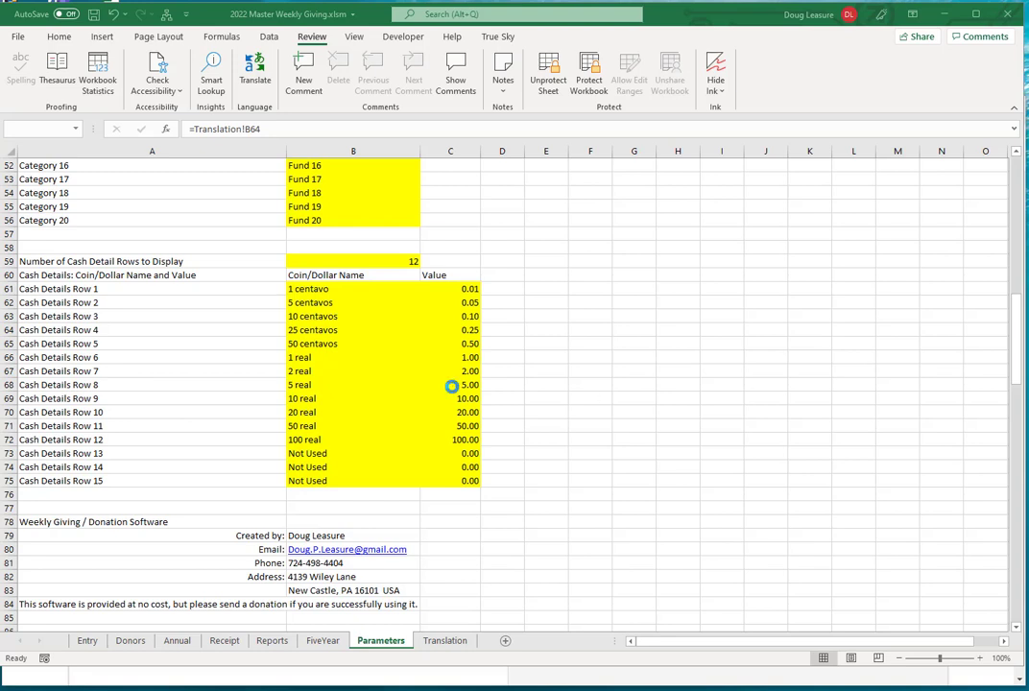
Step: Try pasting over the 1 centavo cell and dismiss the protected-sheet warning
click(311, 290)
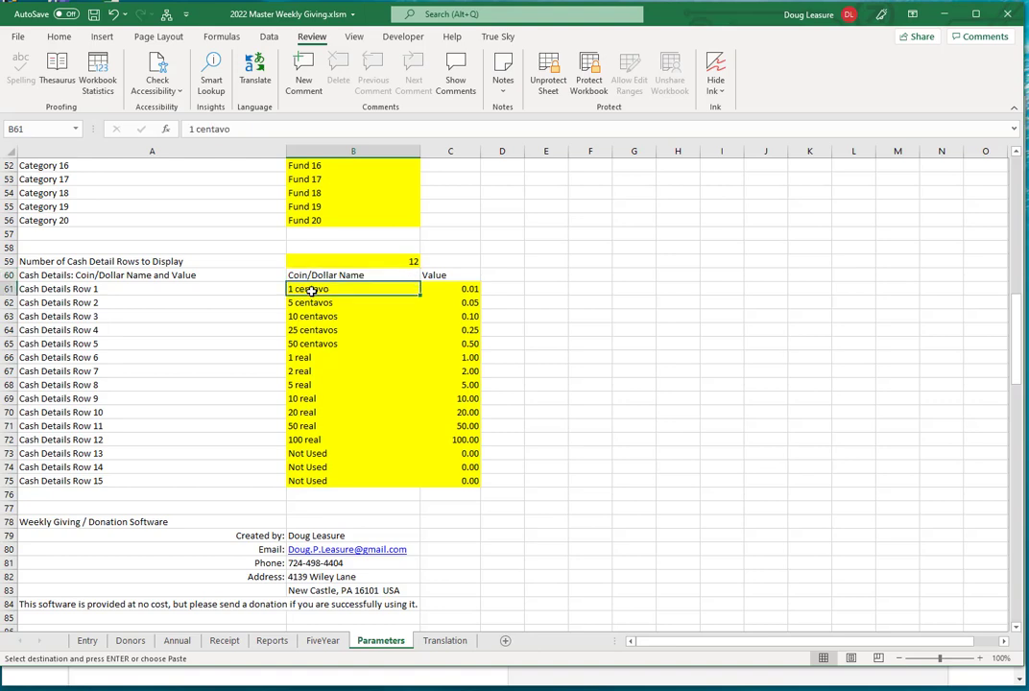
right_click(311, 290)
click(368, 362)
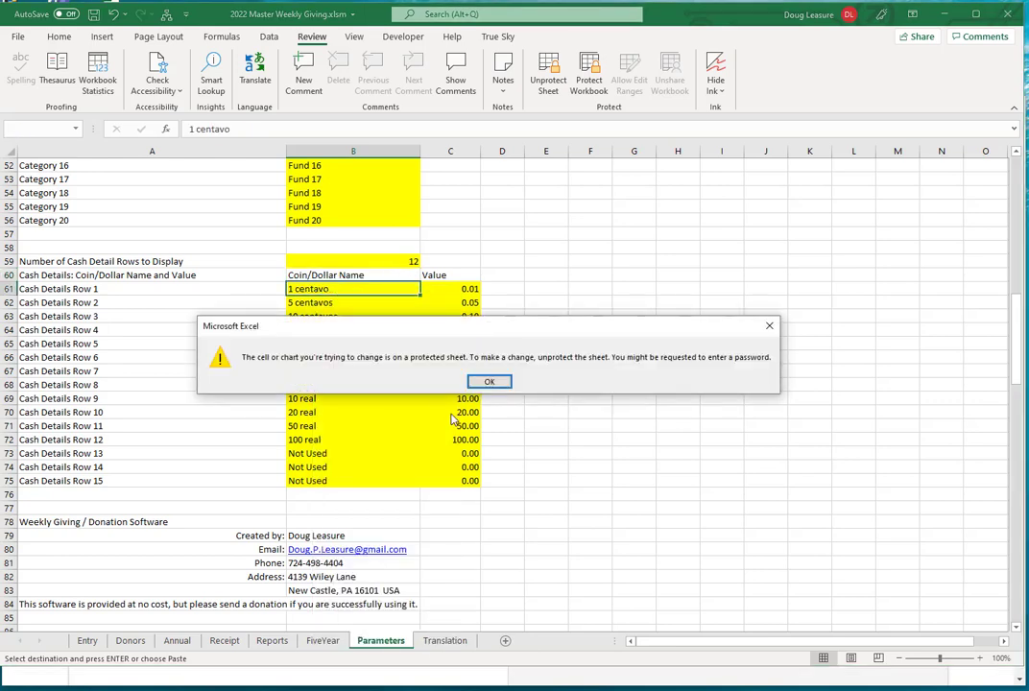
click(489, 381)
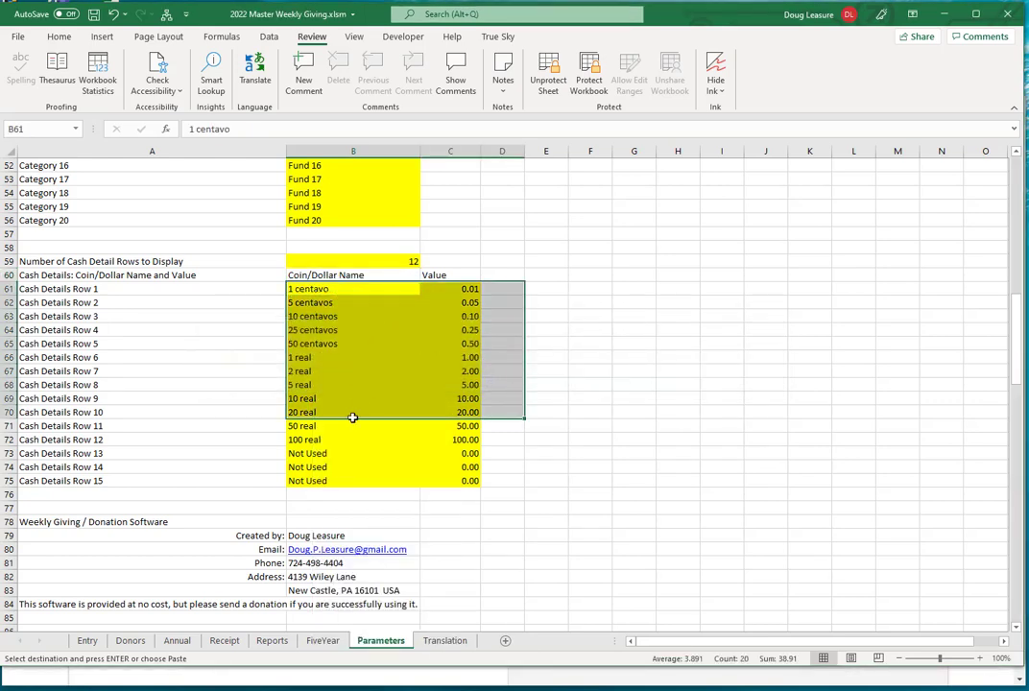
Step: Replace the 20 real through 100 real names with the Not Used entry
drag(327, 453, 444, 453)
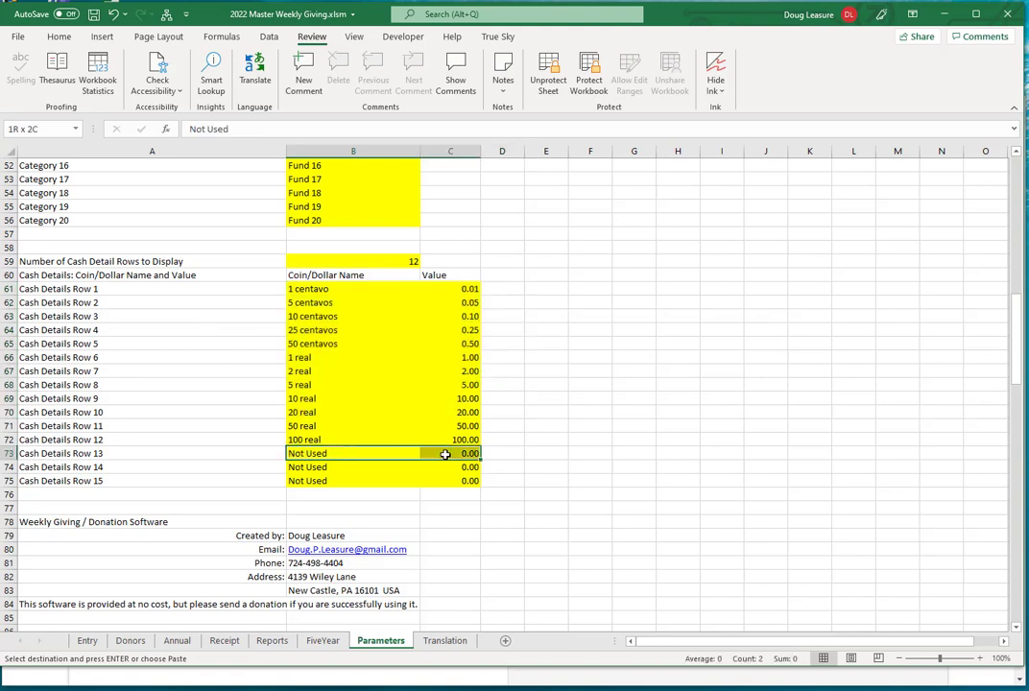
key(ctrl+c)
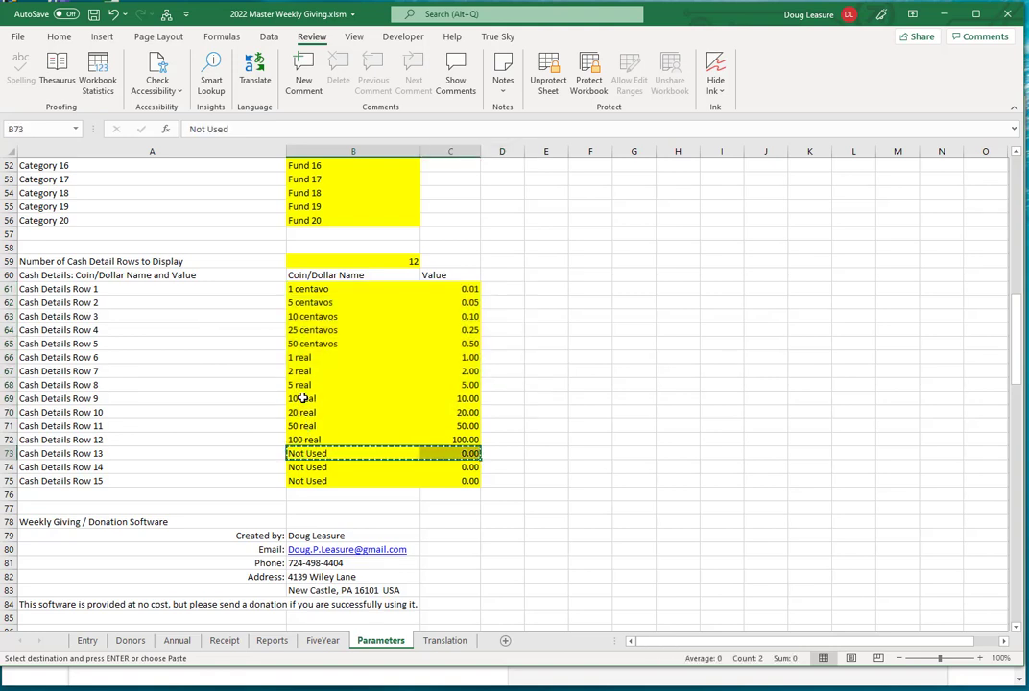
drag(305, 439, 305, 412)
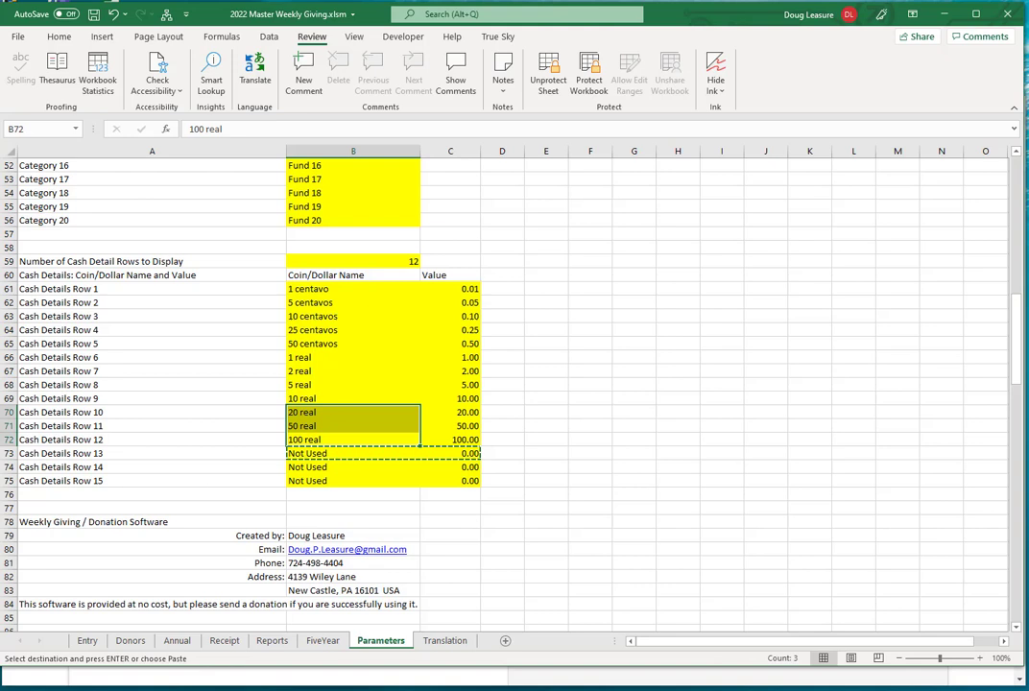
key(ctrl+v)
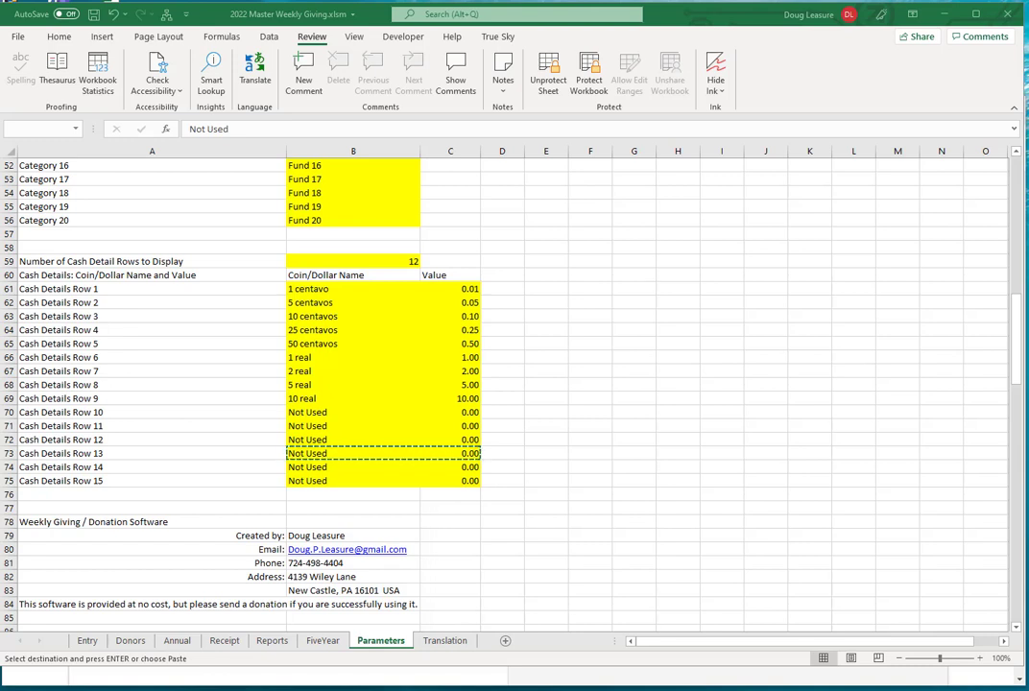
key(Escape)
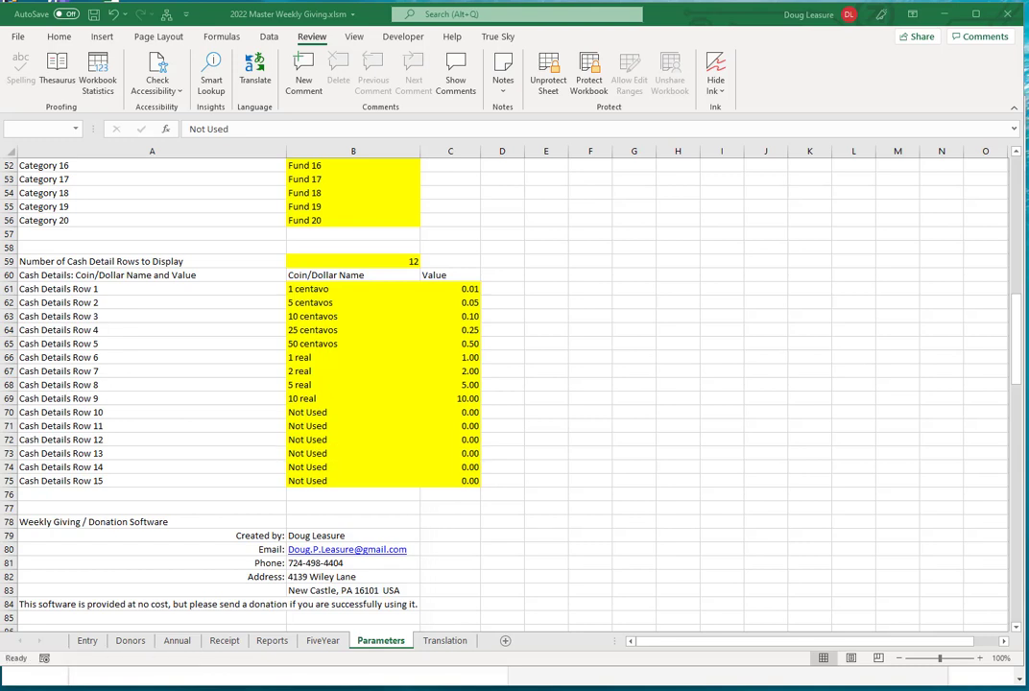
Step: Paste the US denominations, Pennies to Hundreds, over the centavo entries starting at B61
key(ctrl+c)
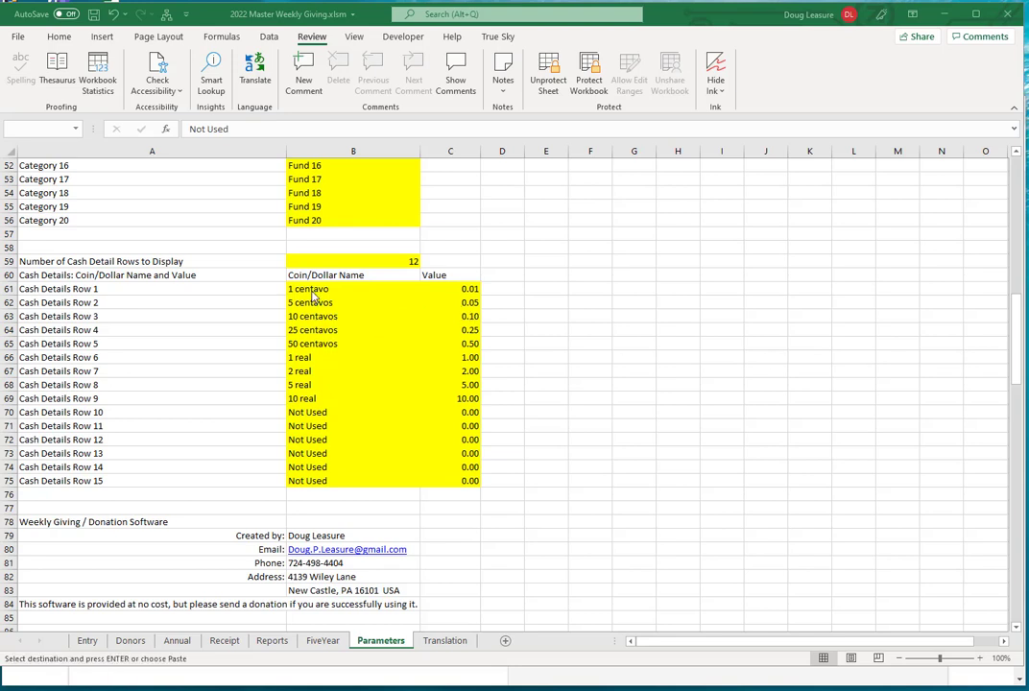
right_click(312, 291)
click(367, 361)
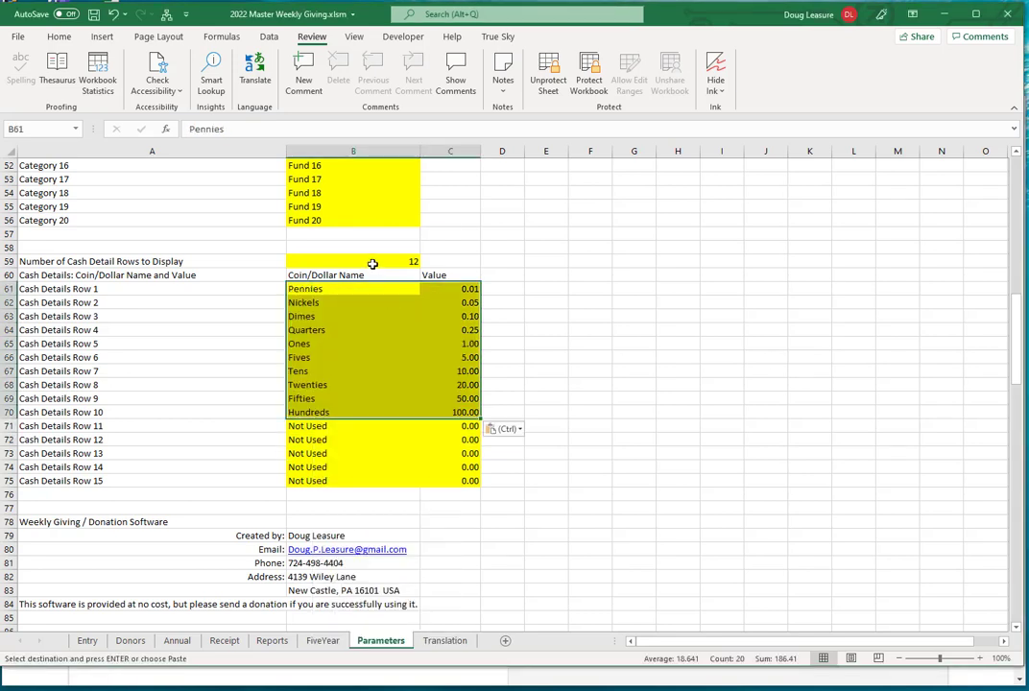
Step: Set the number of cash detail rows in B59 to 10
click(374, 262)
text(10)
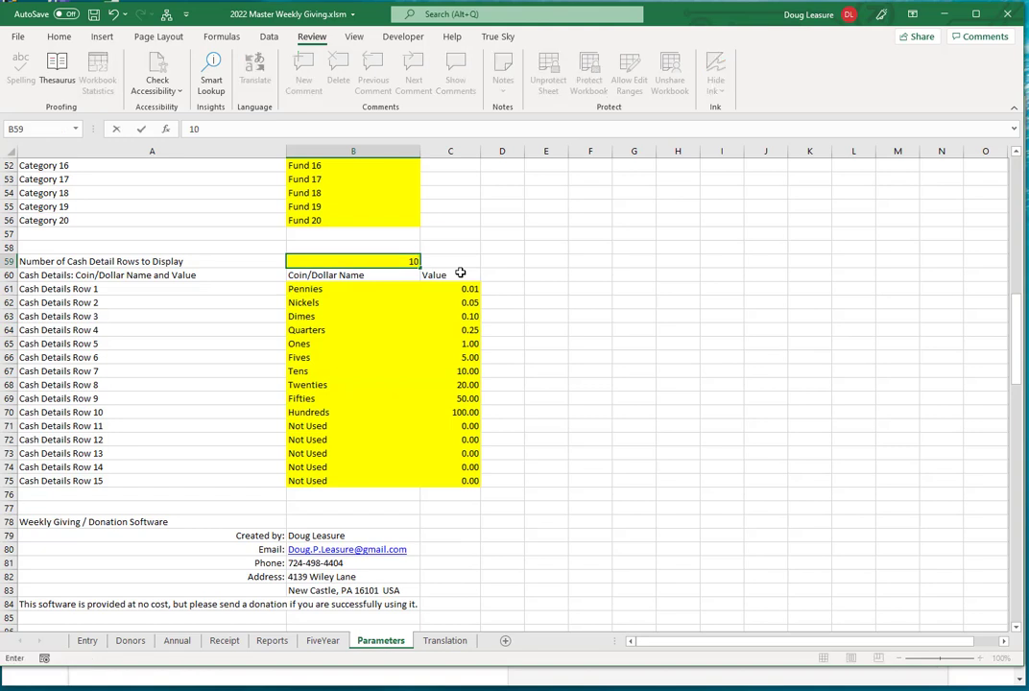
key(Return)
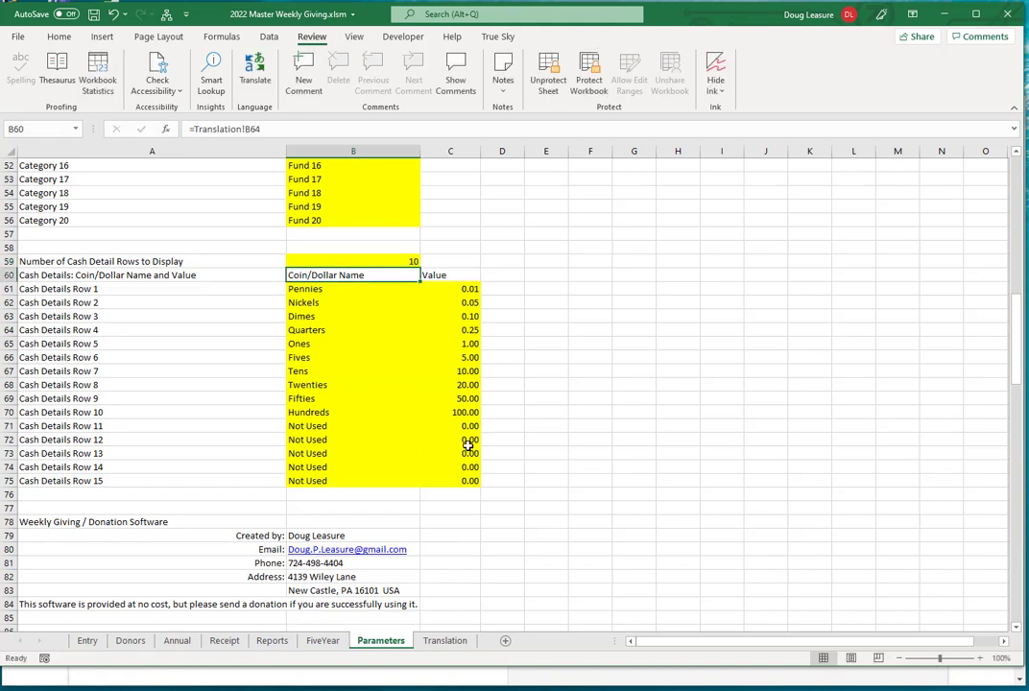
scroll(368, 340, up, 2)
scroll(367, 339, up, 2)
scroll(366, 338, up, 13)
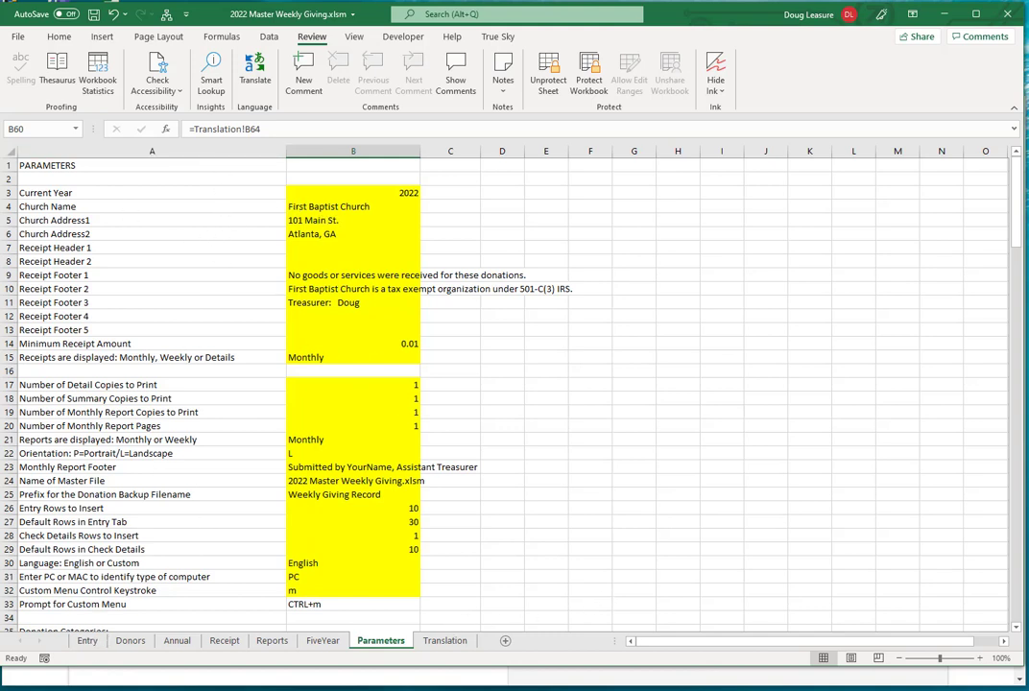
Step: On the Donors sheet, select the empty donor rows A8:D31 below the six donors
click(133, 642)
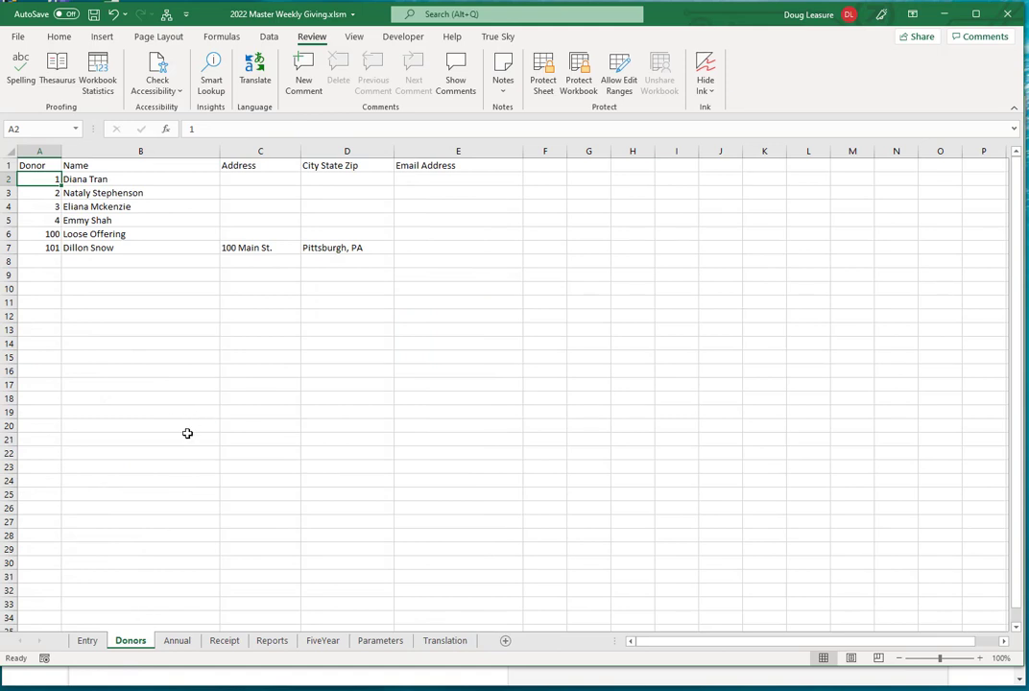
click(39, 261)
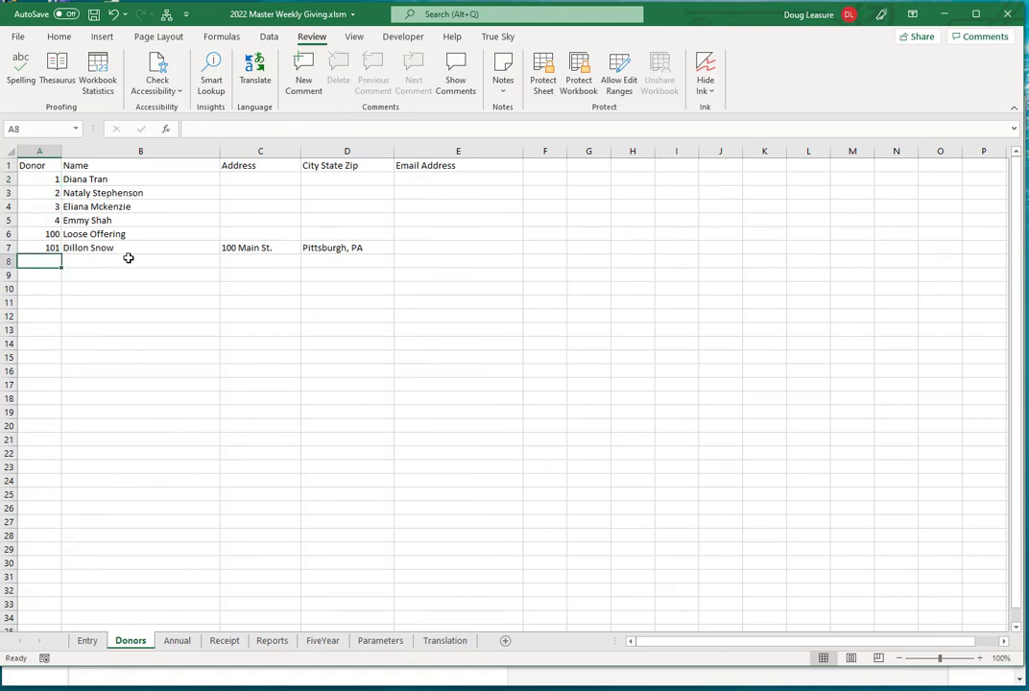
drag(36, 257, 351, 487)
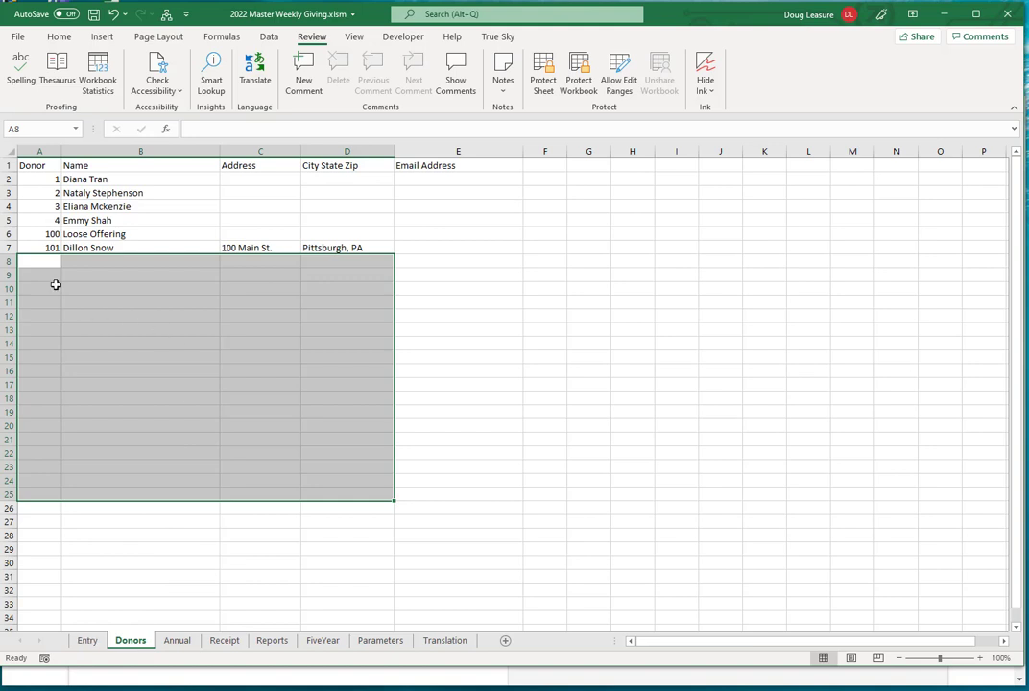
drag(37, 259, 327, 572)
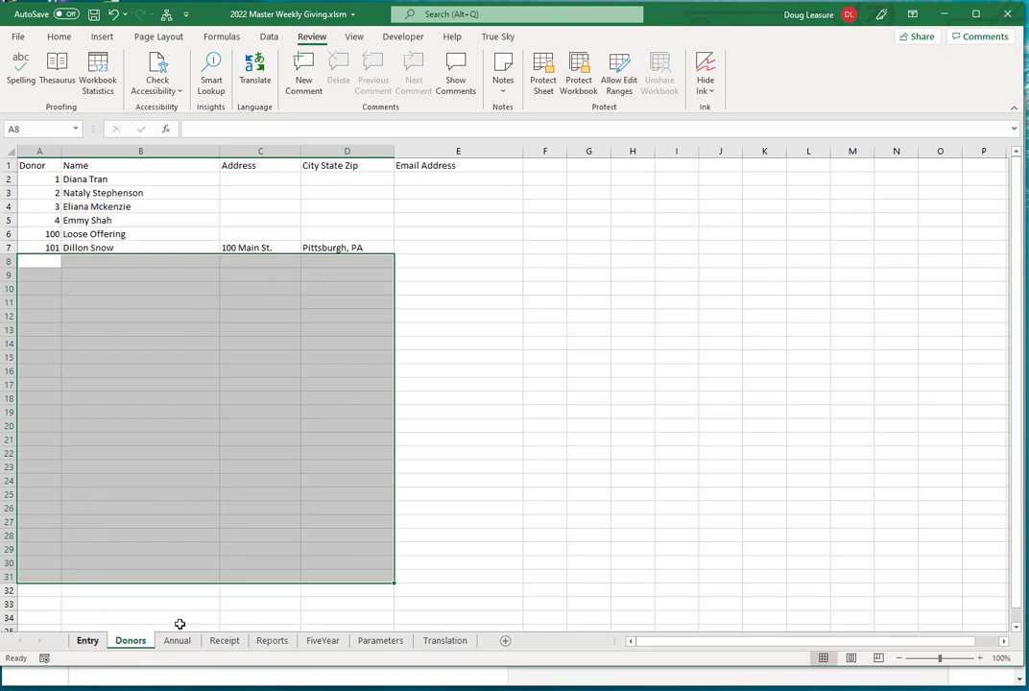
Step: Move through Entry to the Annual sheet and scroll to rows 37–68 showing 2/4/2022 donations
click(88, 641)
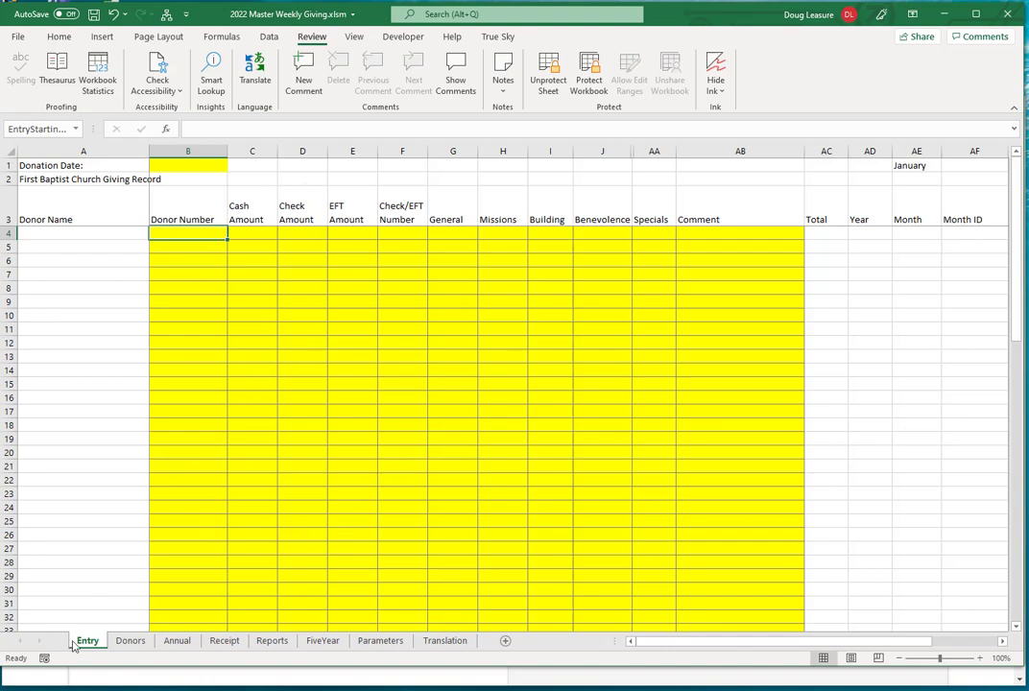
click(177, 641)
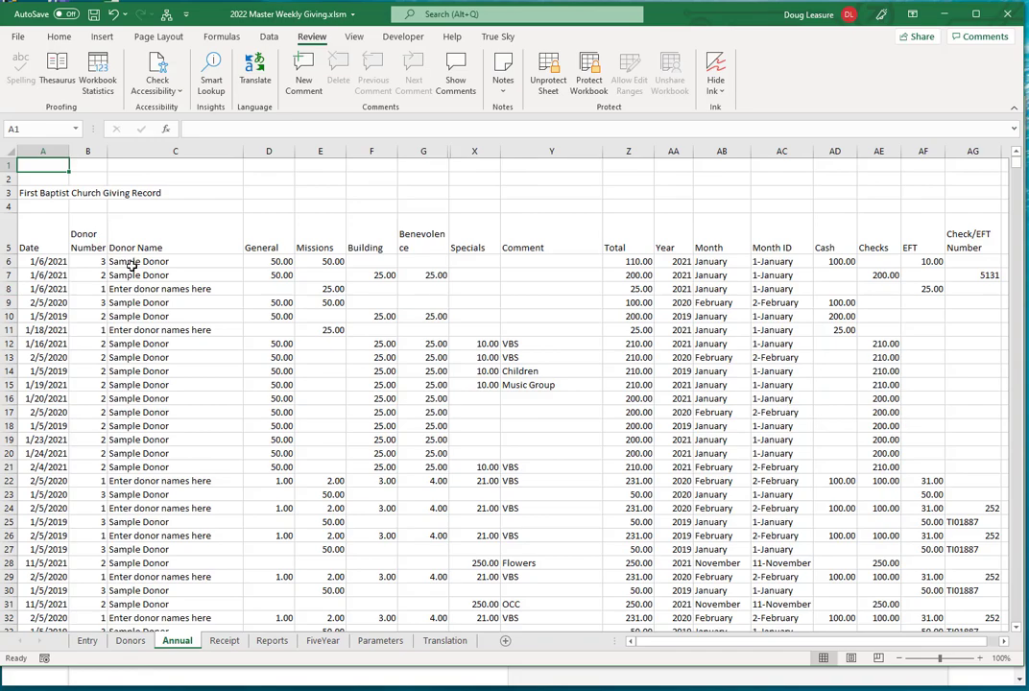
scroll(133, 265, down, 5)
scroll(133, 266, down, 2)
scroll(134, 266, down, 3)
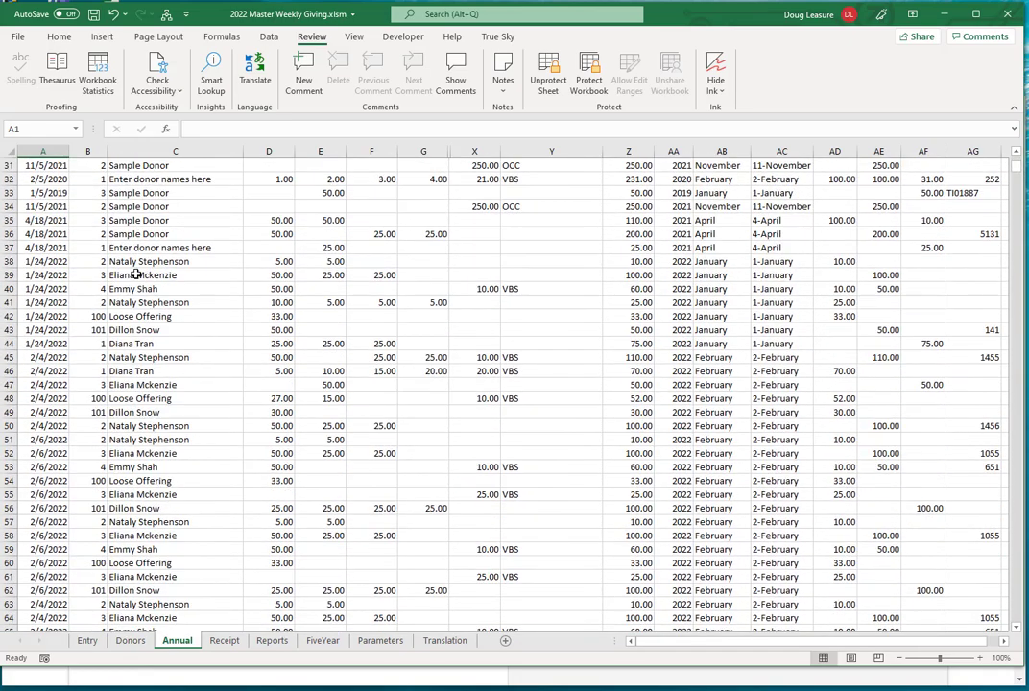
scroll(136, 269, down, 1)
scroll(140, 272, down, 1)
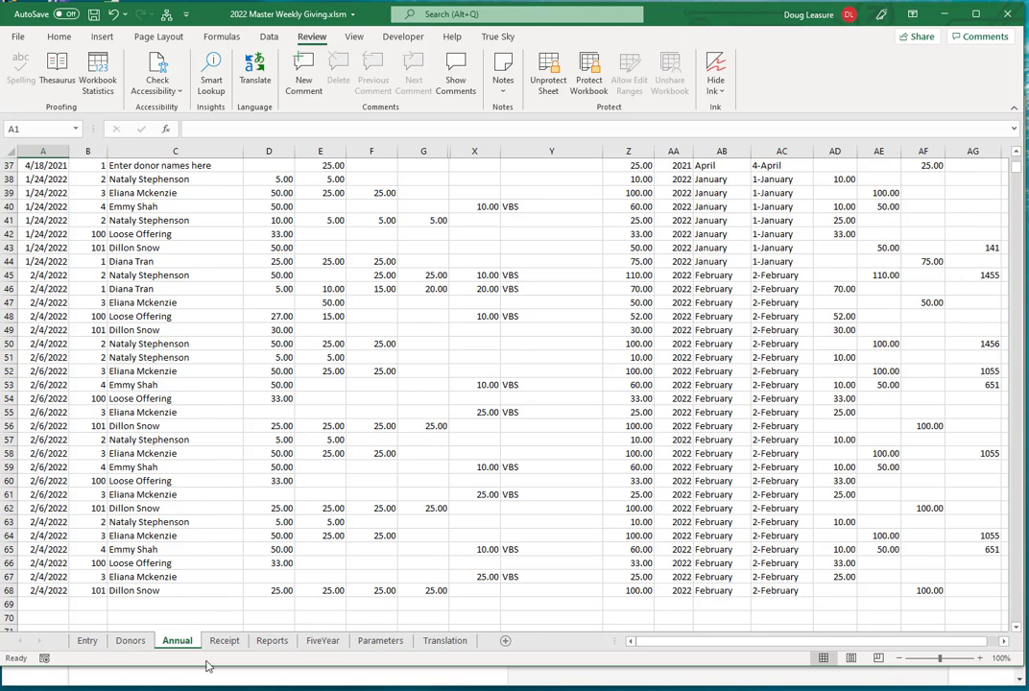
Step: Select the B7:V11 monthly category totals on Reports, briefly checking the Receipt sheet
click(272, 640)
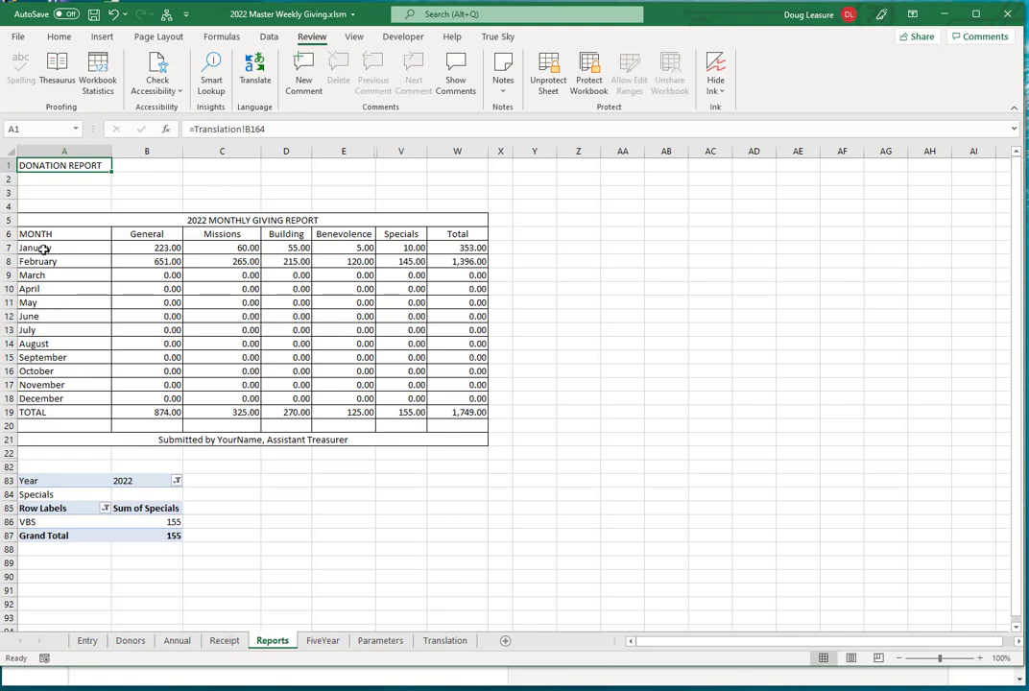
drag(143, 250, 403, 307)
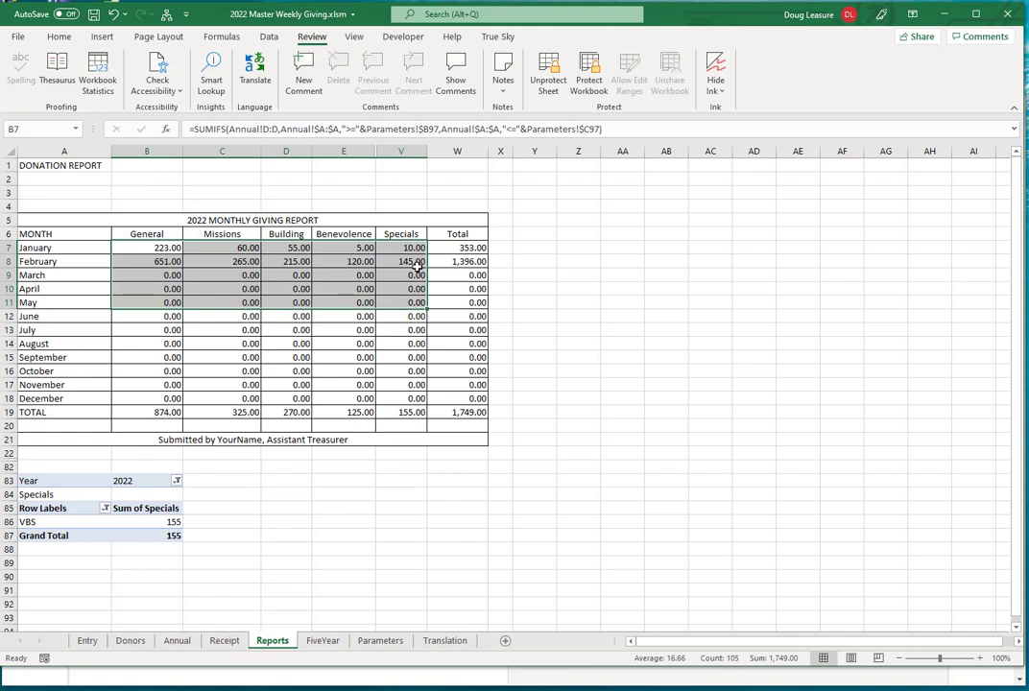
click(223, 641)
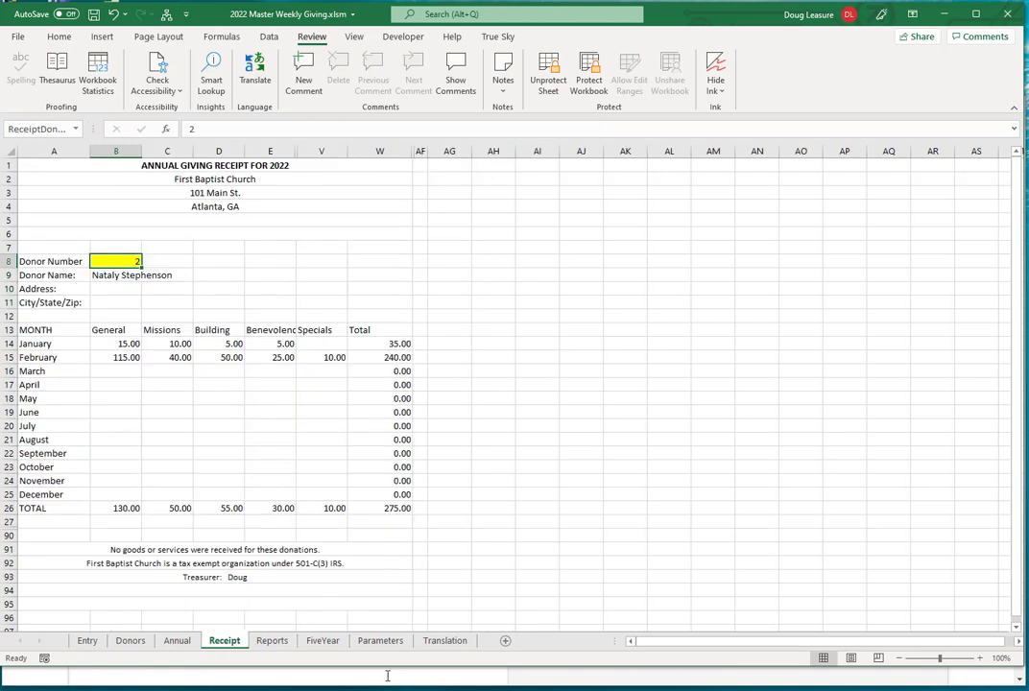
click(274, 641)
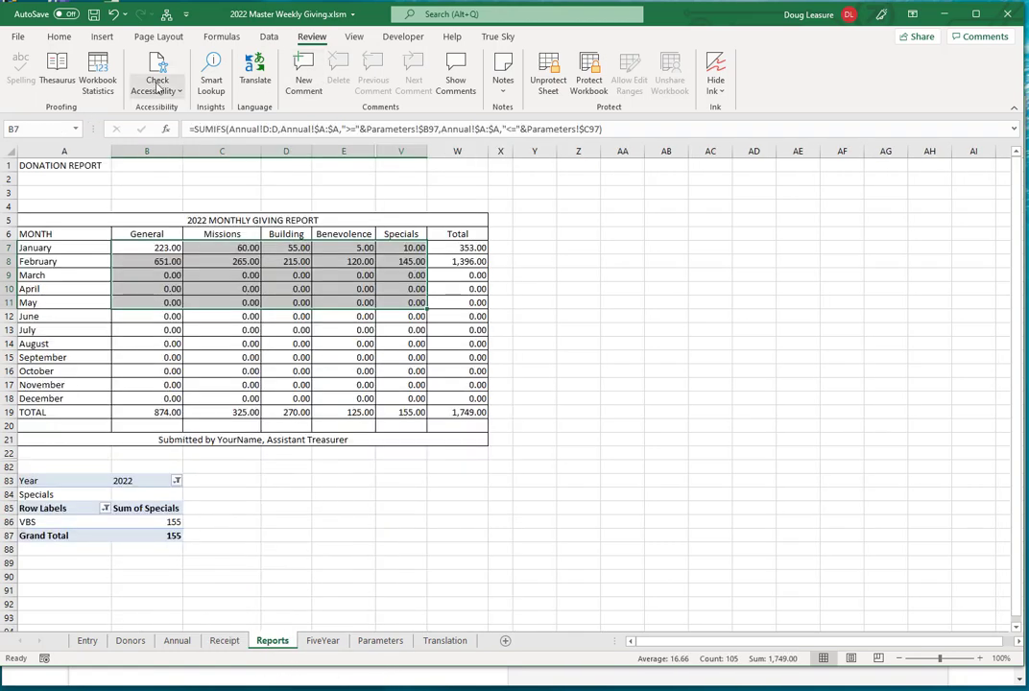
Step: Open the donation software's custom menu, cancel it, and deselect the monthly totals
click(166, 14)
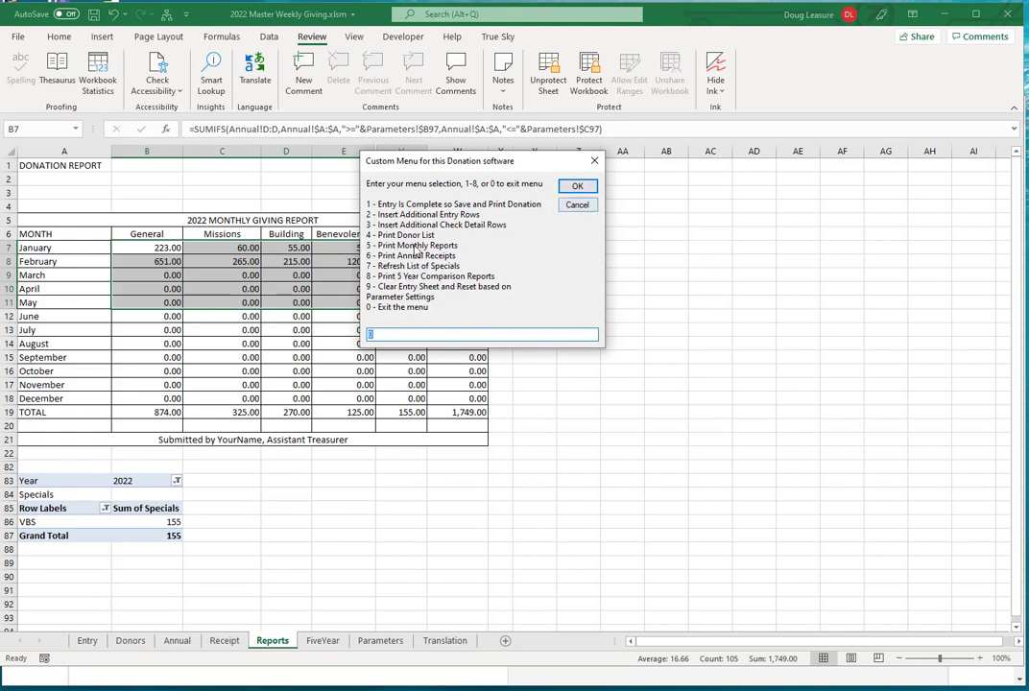
click(573, 207)
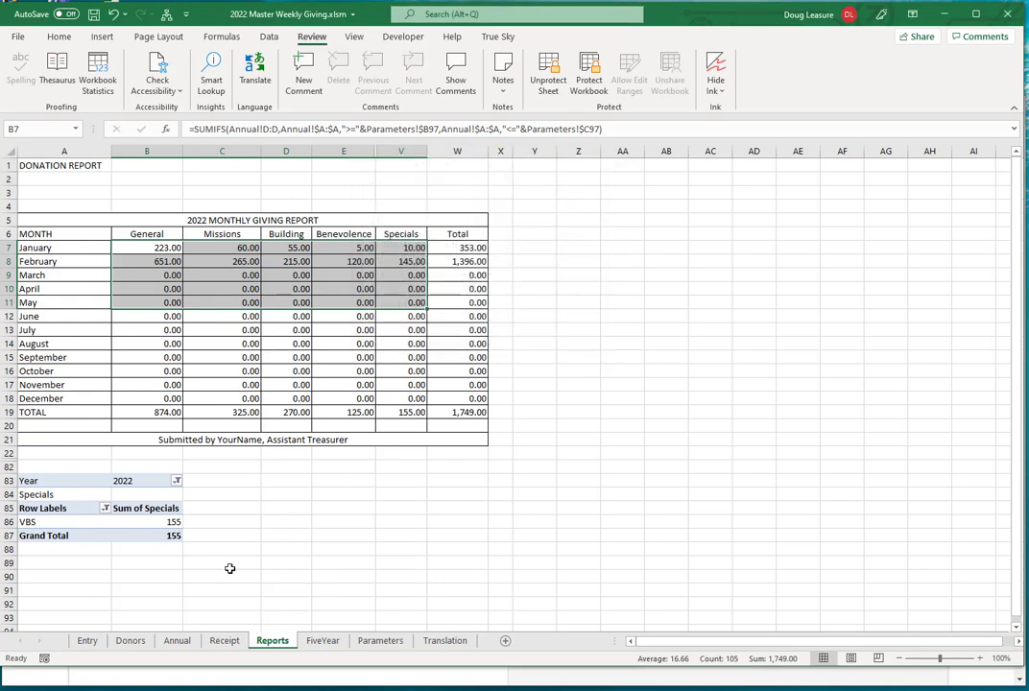
click(153, 247)
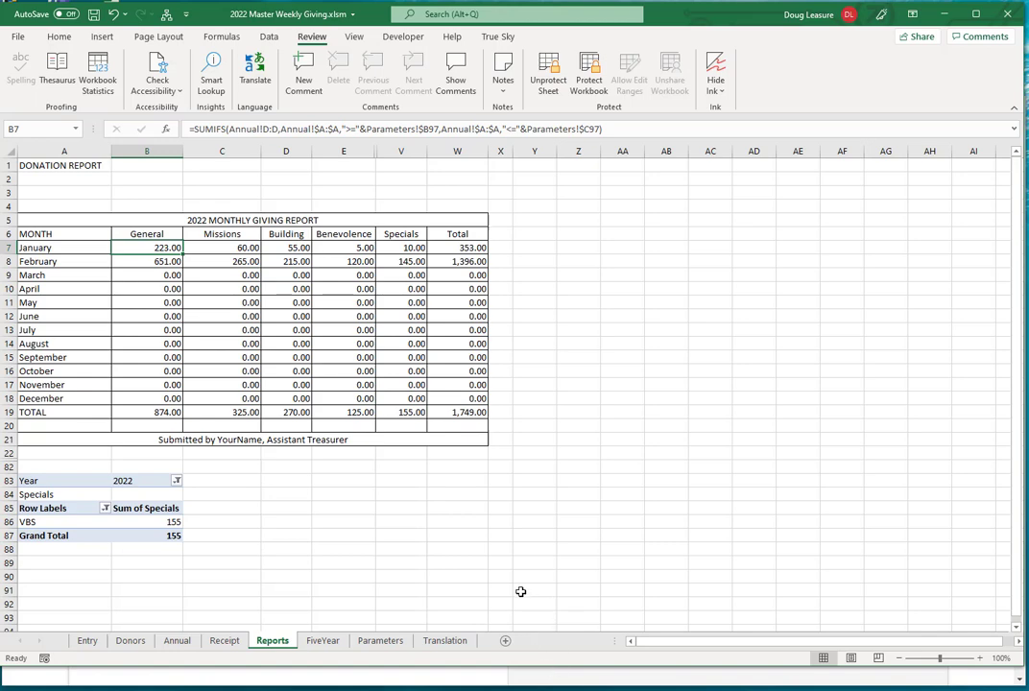
Step: Go to the Receipt sheet, select the receipt area A2:W91, then click A14
click(223, 641)
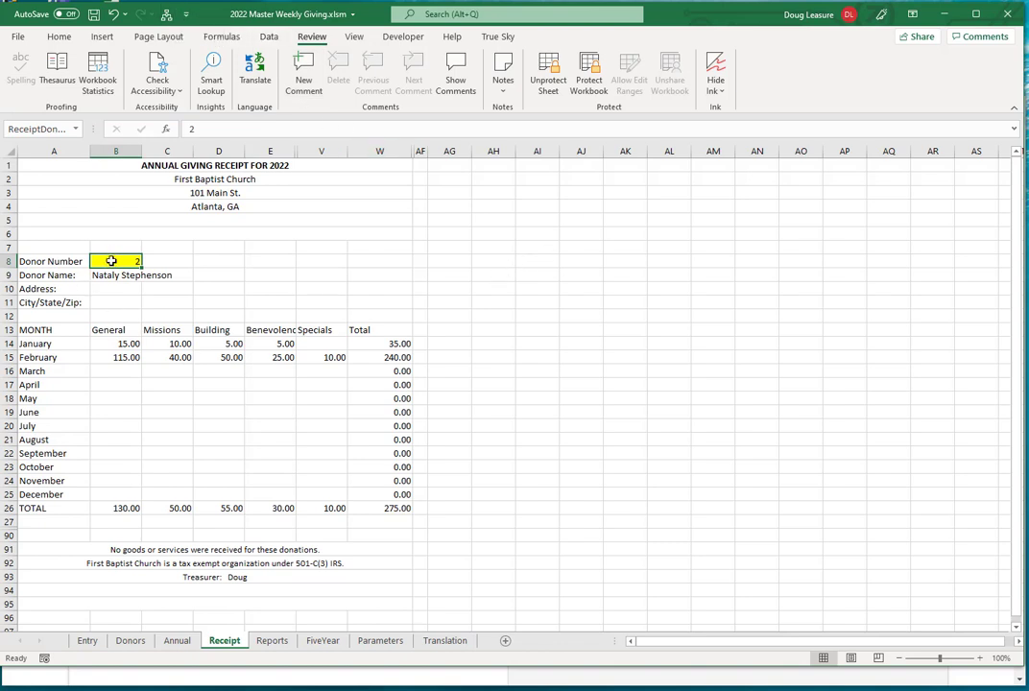
drag(307, 179, 211, 546)
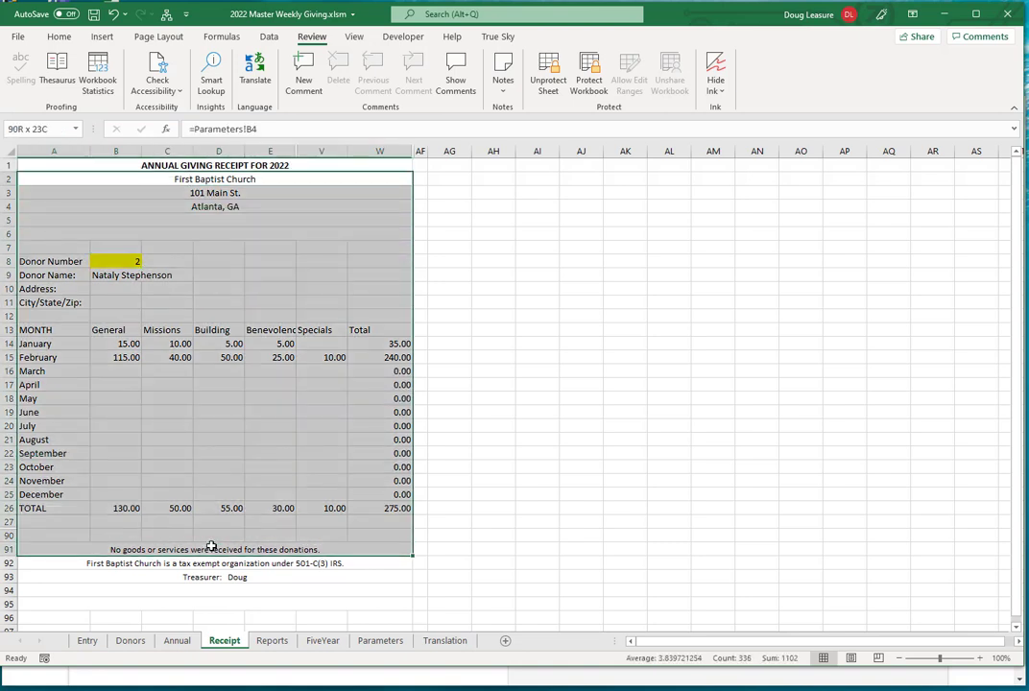
click(63, 343)
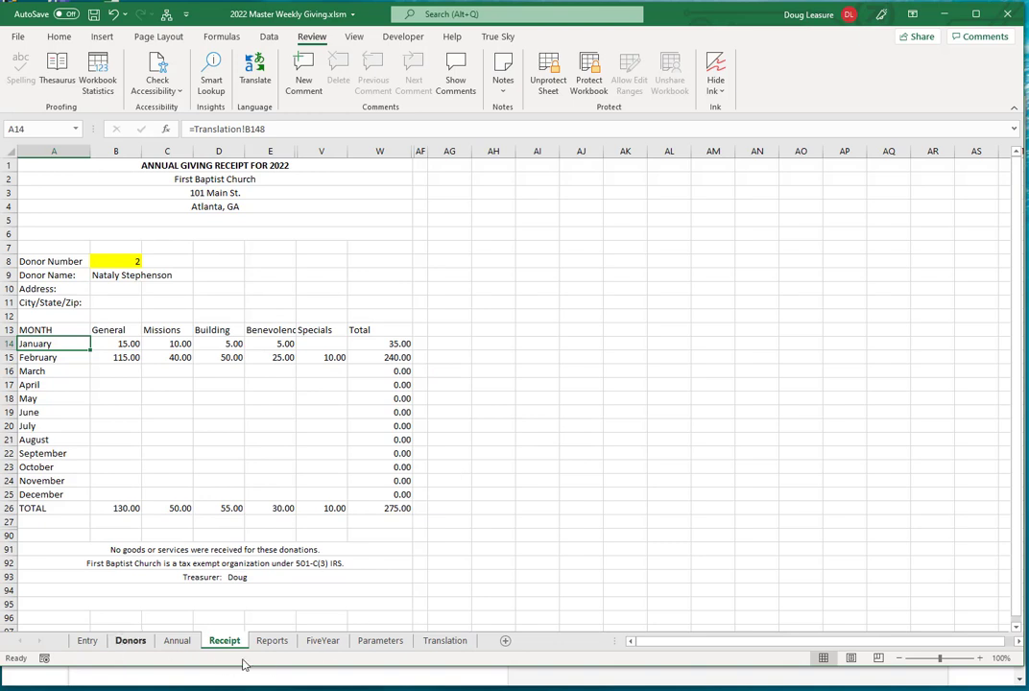
Step: Switch to the FiveYear sheet showing the 5 Year Comparison table and chart
click(325, 640)
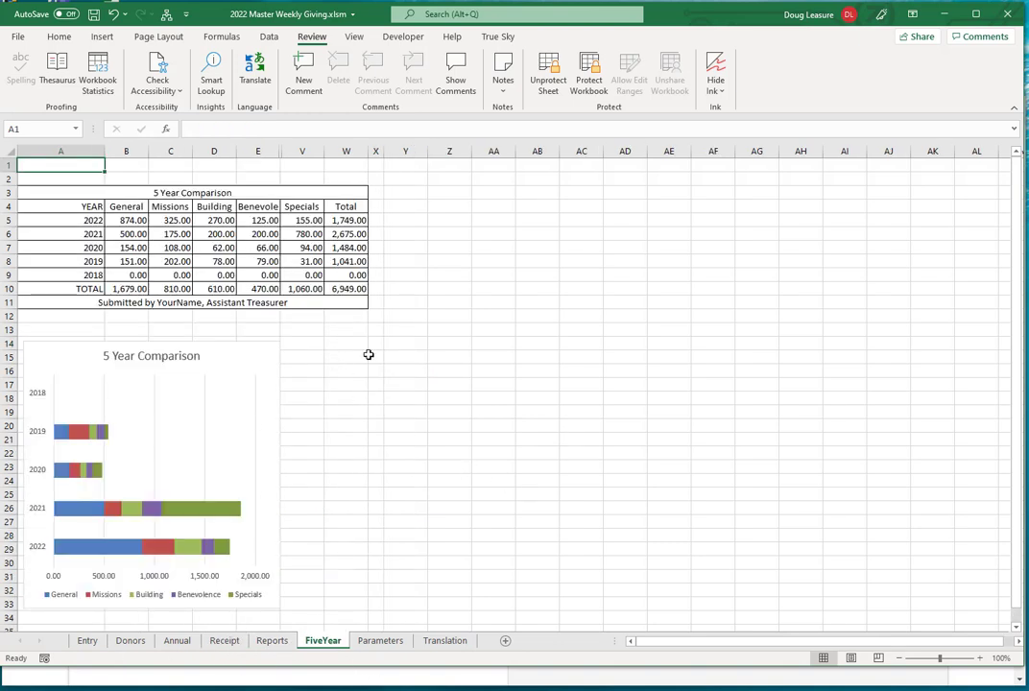